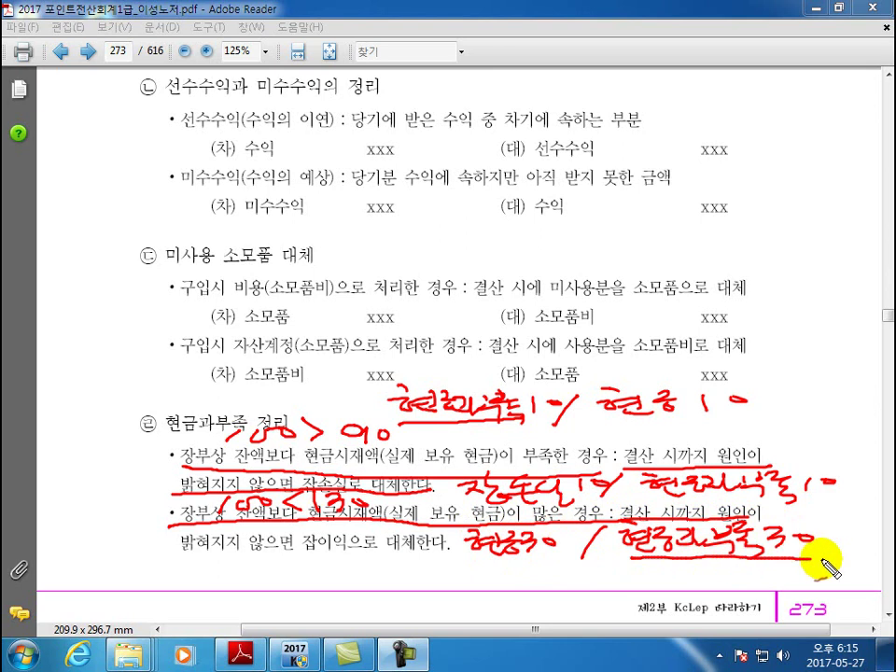
- Circle 잡이익 in the cash-overage rule and handwrite its closing entry below, with 현금과부족 on the debit side
mouse_move(350, 560)
mouse_down()
mouse_move(266, 558)
mouse_move(352, 561)
mouse_up()
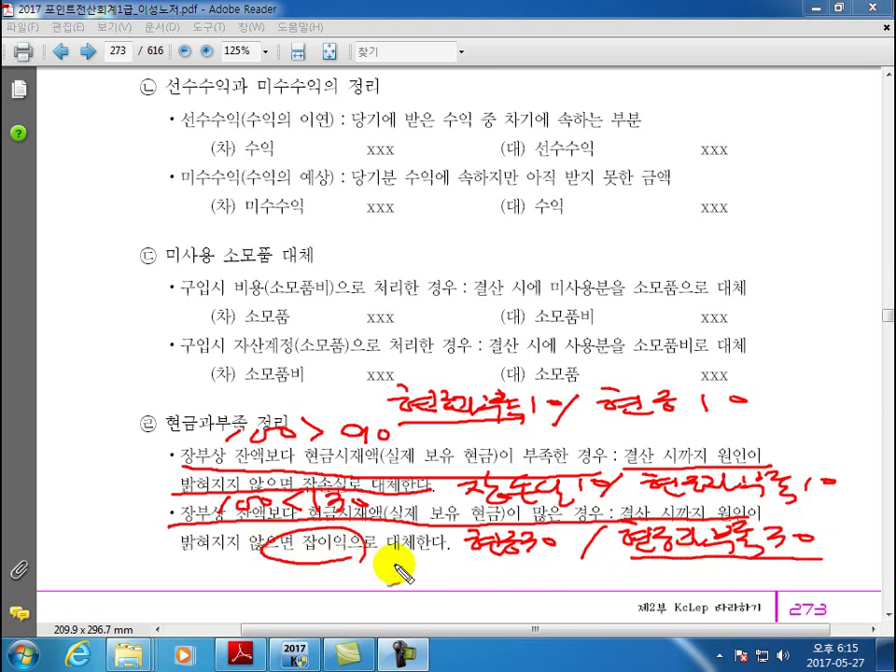
drag(593, 569, 560, 607)
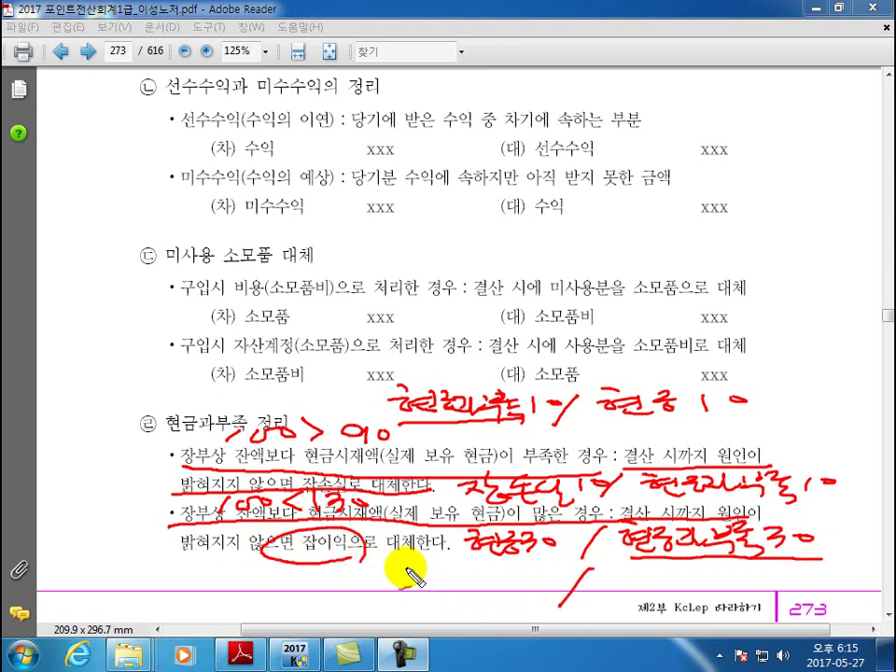
mouse_move(404, 575)
mouse_down()
mouse_move(509, 575)
mouse_move(480, 609)
mouse_up()
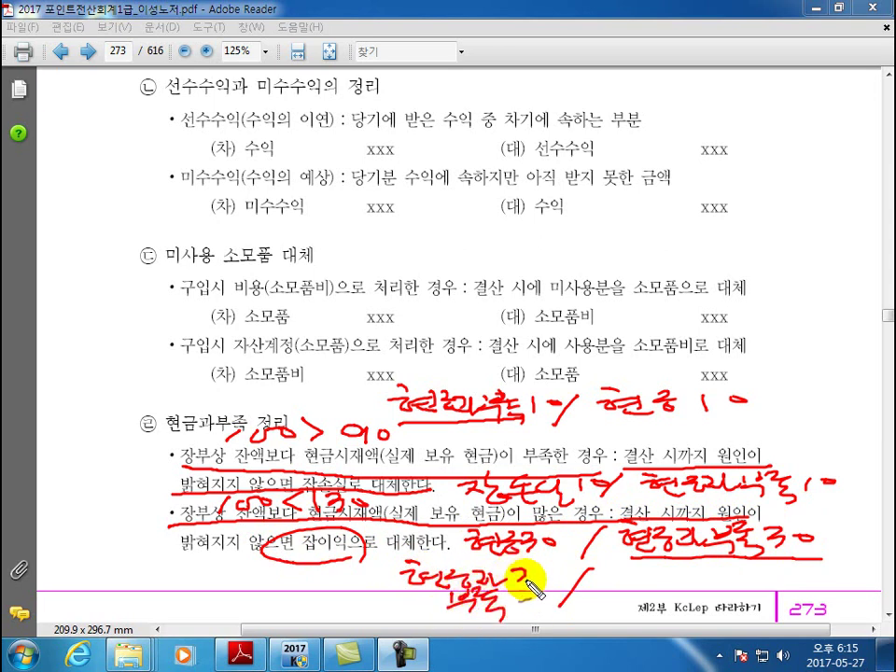
mouse_move(540, 584)
mouse_down()
mouse_move(636, 579)
mouse_move(659, 594)
mouse_move(774, 584)
mouse_up()
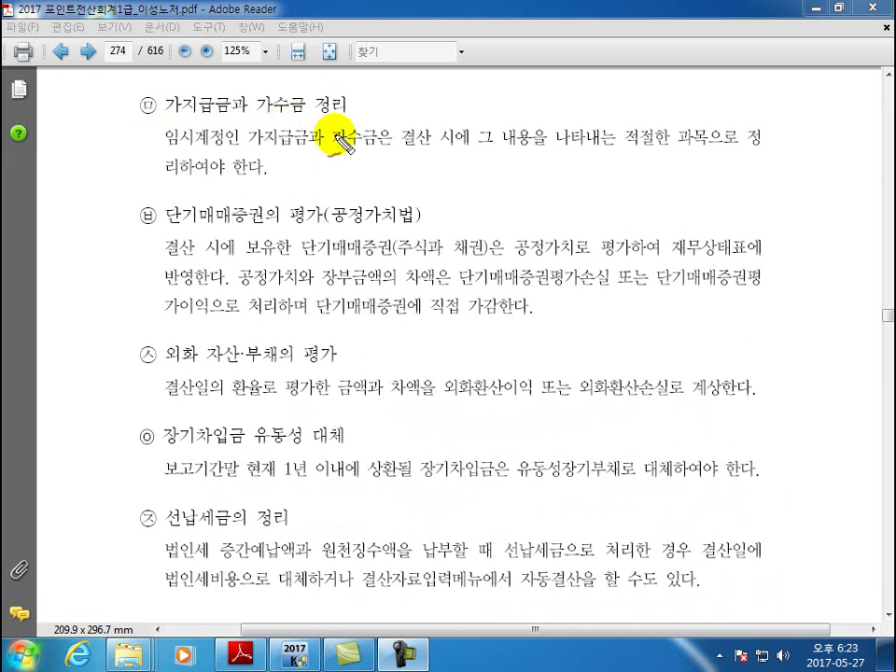
- Underline the key text on settling 가지급금과 가수금 and on 단기매매증권의 평가, boxing 공정가치법
drag(392, 148, 762, 150)
drag(173, 177, 271, 166)
mouse_move(164, 226)
mouse_down()
mouse_move(435, 216)
mouse_move(374, 190)
mouse_move(331, 231)
mouse_up()
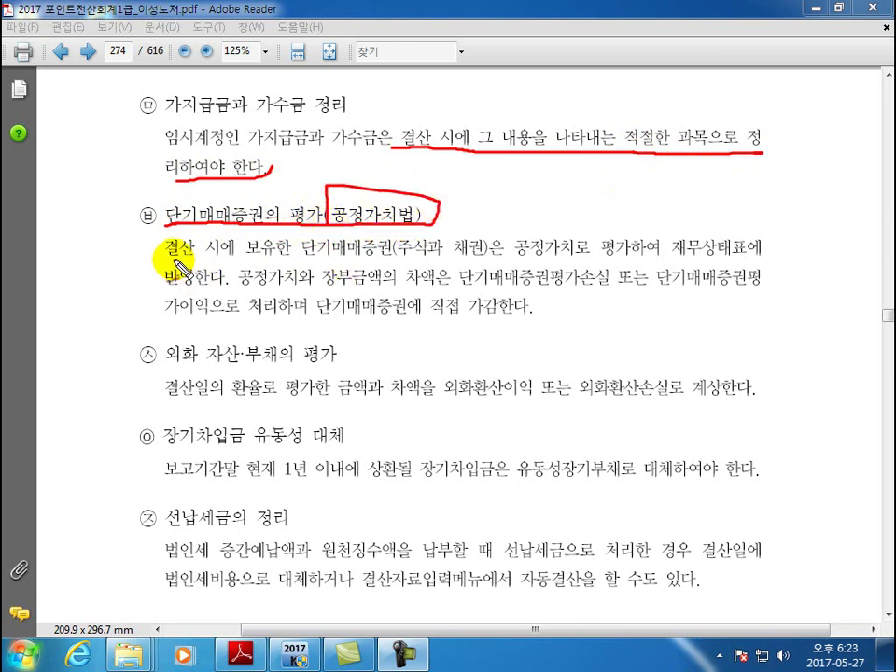
mouse_move(186, 263)
mouse_down()
mouse_move(651, 265)
mouse_move(711, 252)
mouse_move(752, 276)
mouse_up()
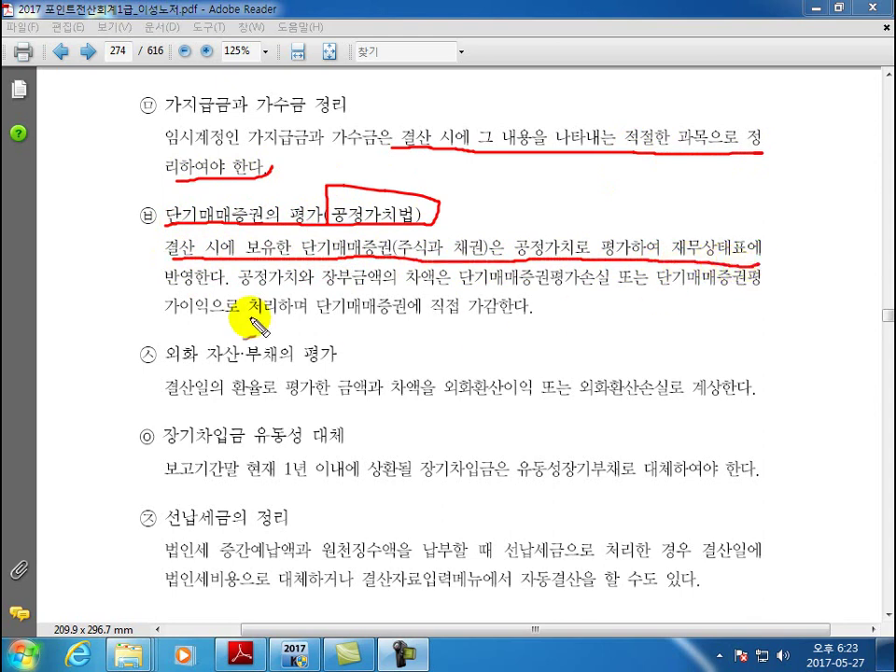
drag(168, 295, 222, 284)
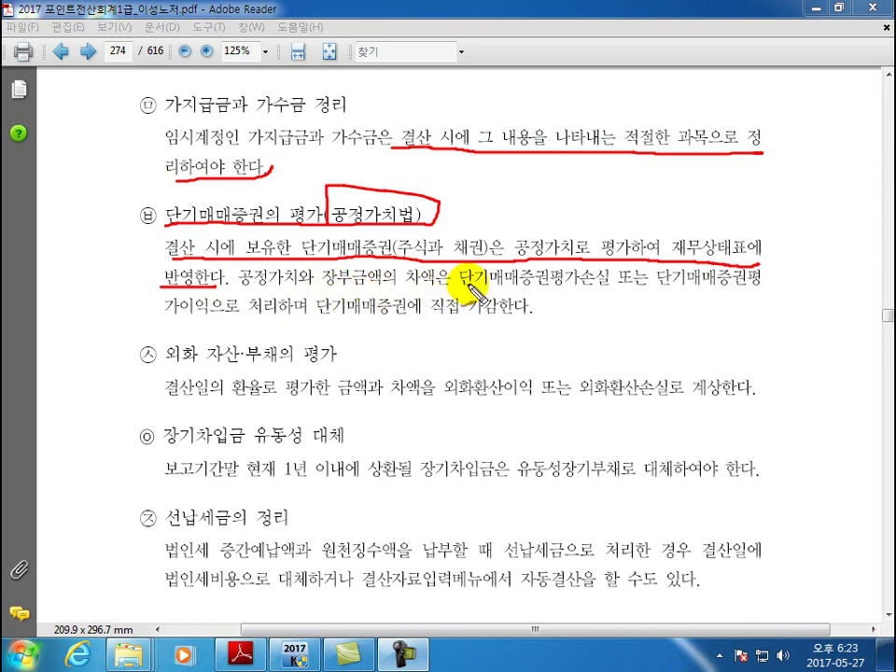
drag(455, 283, 761, 291)
drag(169, 318, 523, 318)
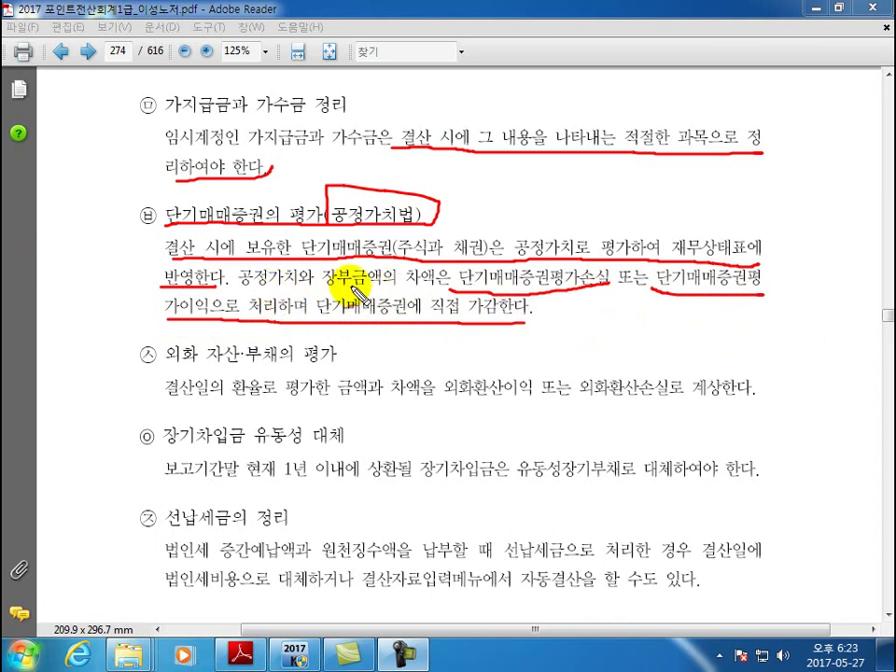
- Write 100 over 장부금액 and 90 over 공정가치, and handwrite the valuation-loss entry crediting 단기매매증권 10
mouse_move(368, 284)
mouse_down()
mouse_move(370, 292)
mouse_move(371, 284)
mouse_up()
drag(383, 284, 381, 283)
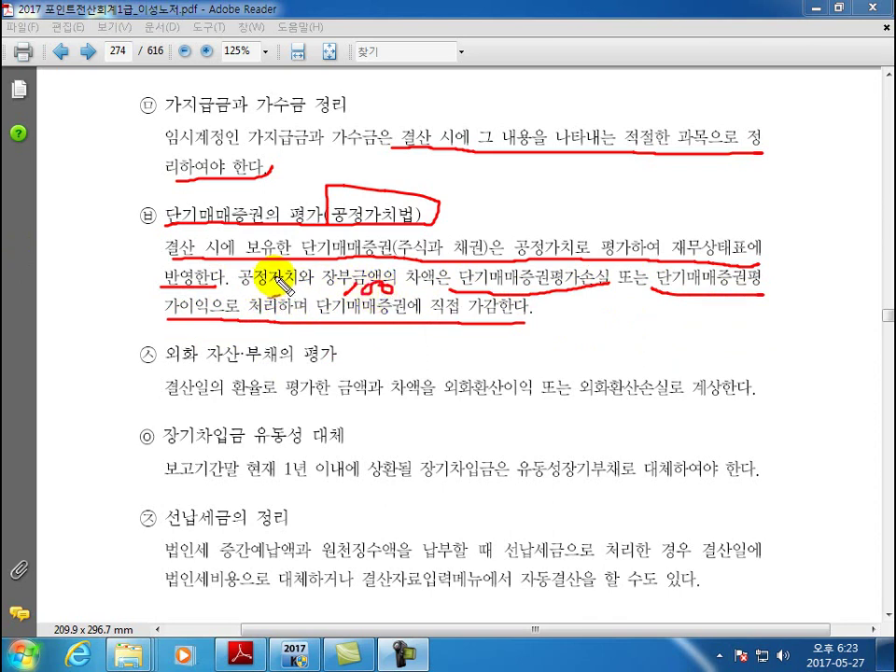
drag(261, 276, 301, 275)
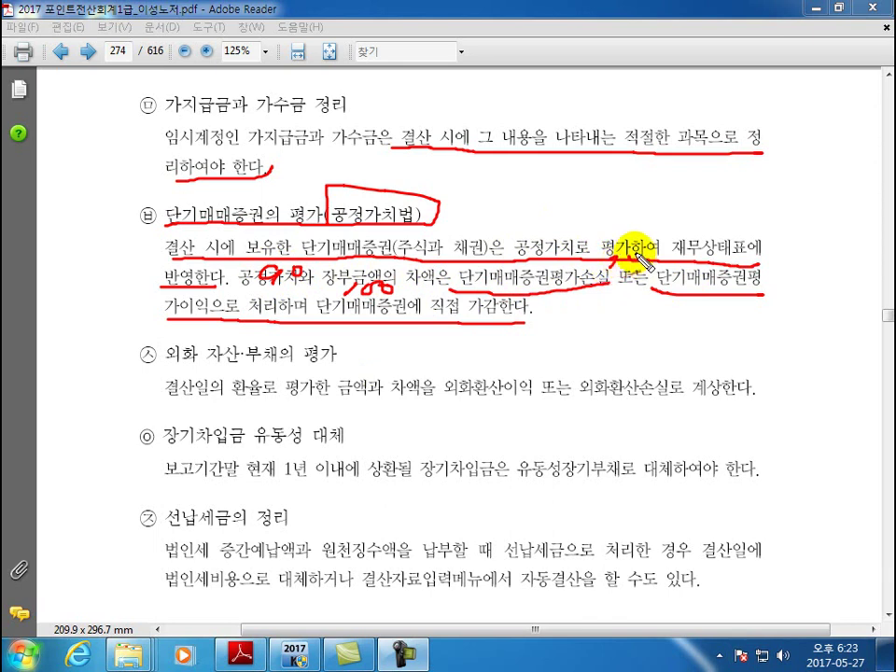
mouse_move(615, 293)
mouse_down()
mouse_move(674, 226)
mouse_move(751, 245)
mouse_move(824, 234)
mouse_move(850, 215)
mouse_move(866, 228)
mouse_move(879, 213)
mouse_up()
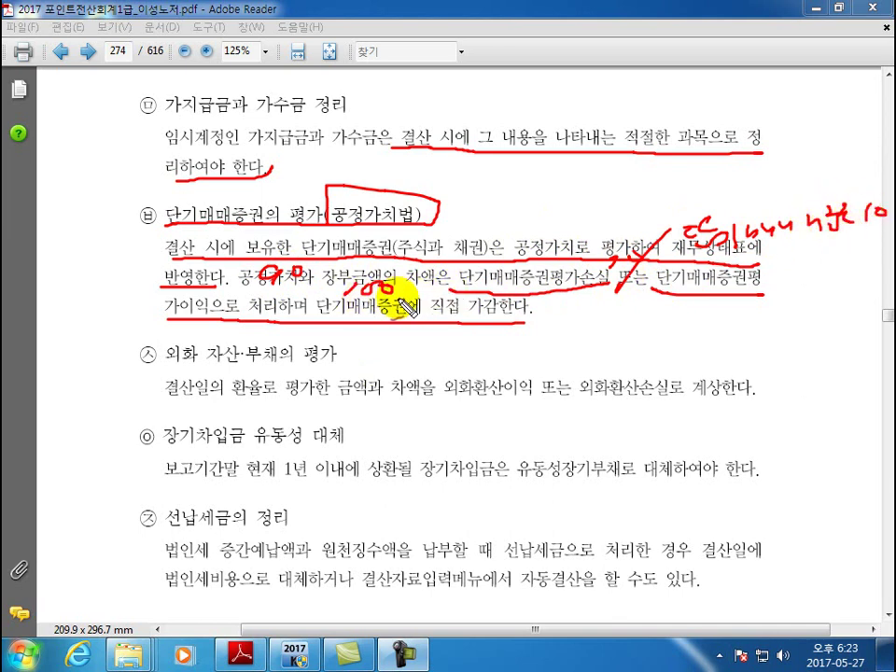
- Circle the 장부금액 100, write 130 below it, and handwrite the gain entry 단.매 30 / 단.매평가이익 30
mouse_move(388, 311)
mouse_down()
mouse_move(320, 295)
mouse_move(400, 260)
mouse_move(358, 318)
mouse_move(350, 348)
mouse_move(374, 347)
mouse_up()
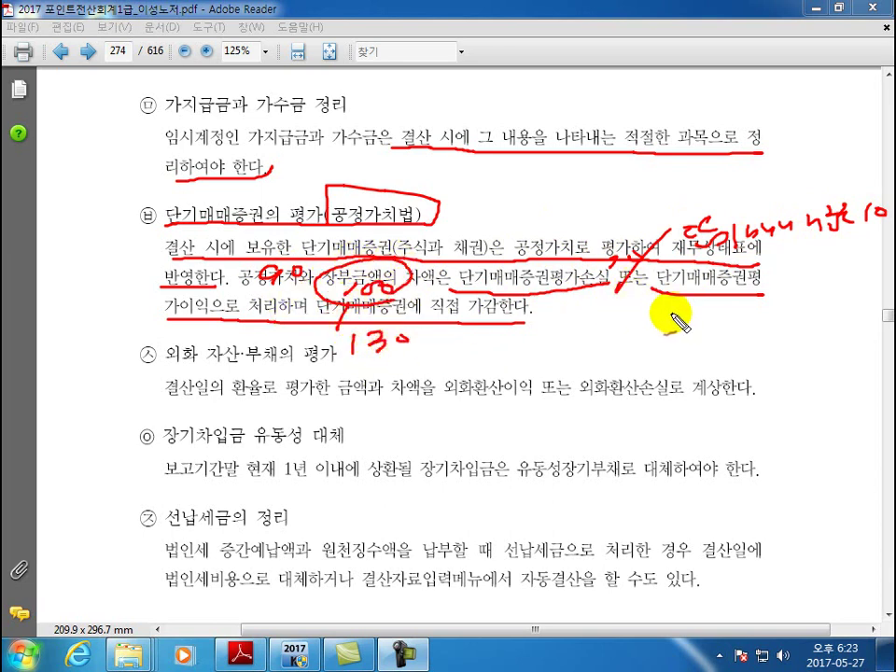
mouse_move(550, 327)
mouse_down()
mouse_move(527, 326)
mouse_move(657, 331)
mouse_move(649, 364)
mouse_move(658, 306)
mouse_up()
mouse_move(709, 324)
mouse_down()
mouse_move(690, 330)
mouse_move(709, 371)
mouse_move(715, 348)
mouse_move(794, 376)
mouse_move(780, 374)
mouse_move(790, 328)
mouse_move(836, 320)
mouse_move(860, 334)
mouse_move(836, 358)
mouse_move(845, 370)
mouse_up()
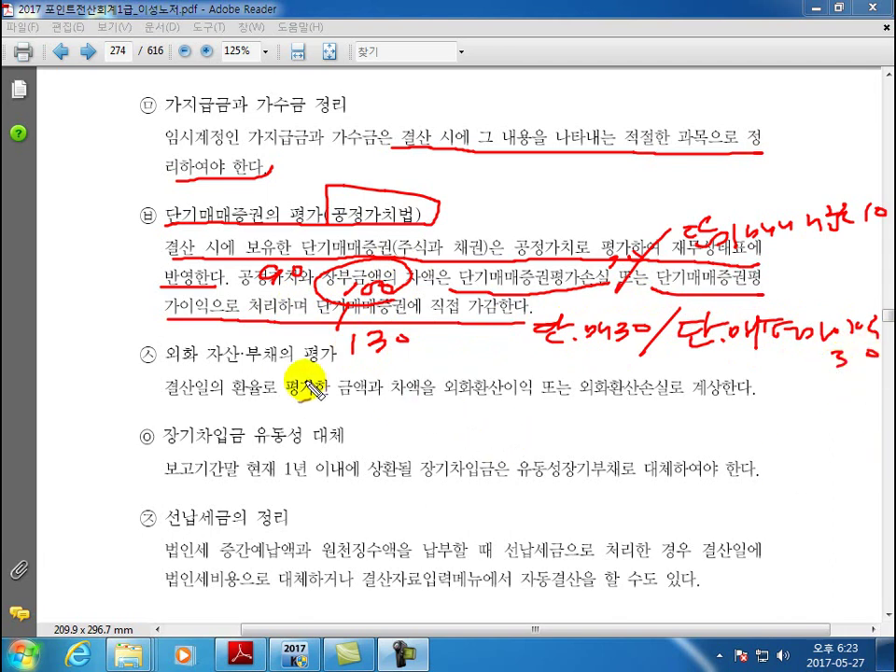
- Underline the headings and descriptions of 외화 자산·부채의 평가 and 장기차입금 유동성 대체
drag(158, 366, 340, 366)
mouse_move(171, 400)
mouse_down()
mouse_move(747, 414)
mouse_move(777, 381)
mouse_up()
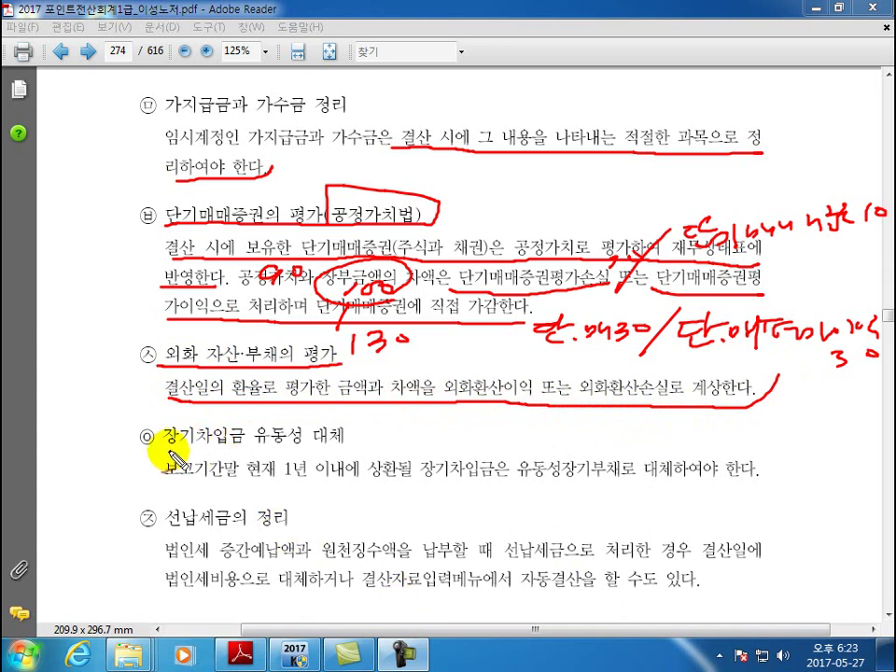
mouse_move(168, 454)
mouse_down()
mouse_move(154, 447)
mouse_move(358, 443)
mouse_up()
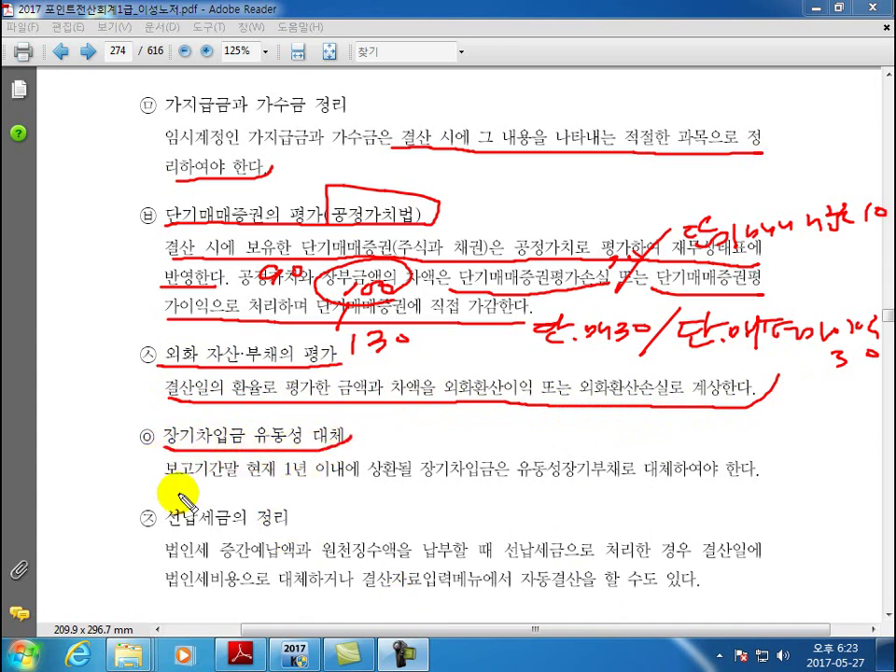
drag(184, 490, 756, 481)
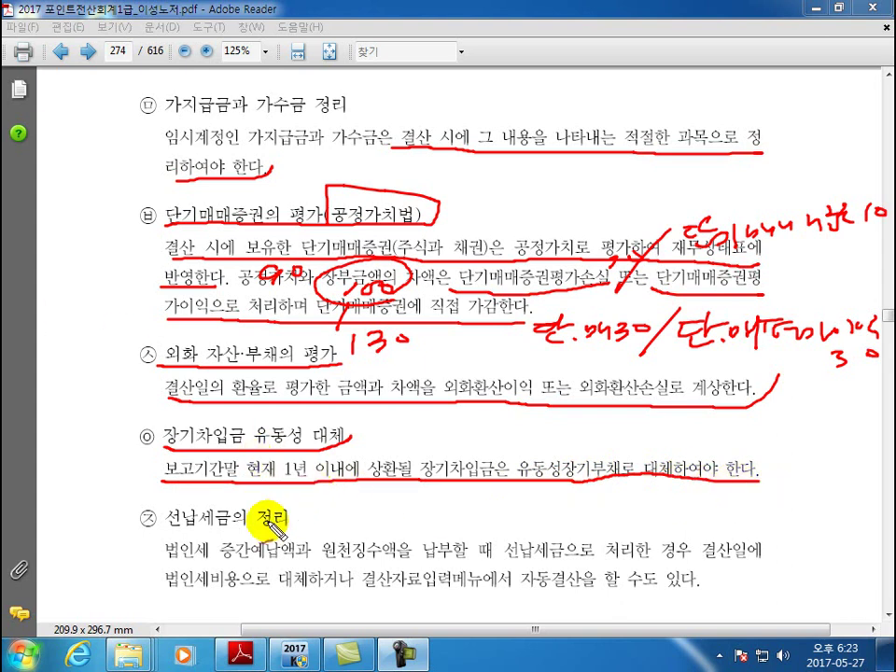
- Handwrite the borrowing entry 2015/10/1 현금 1,000,000 / 장기차입금 1,000,000 below the 장기차입금 유동성 대체 description
mouse_move(280, 508)
mouse_down()
mouse_move(334, 498)
mouse_move(362, 515)
mouse_up()
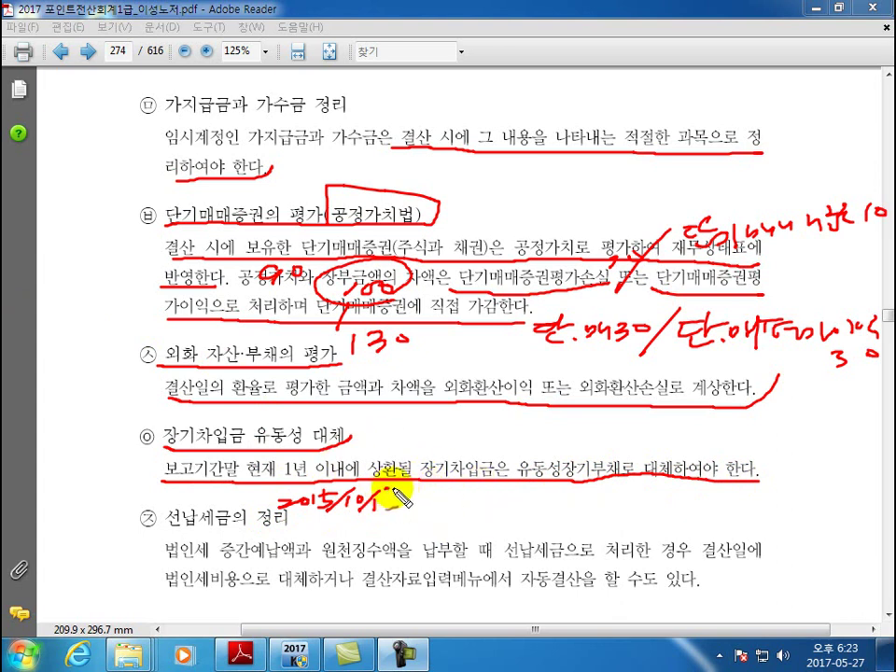
drag(401, 501, 440, 496)
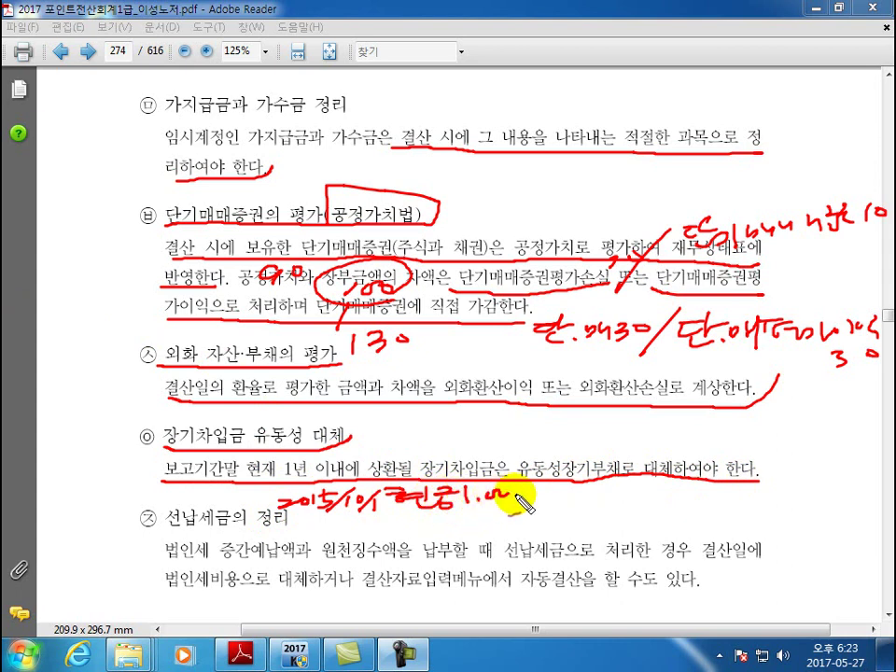
mouse_move(533, 496)
mouse_down()
mouse_move(586, 490)
mouse_move(600, 502)
mouse_move(611, 485)
mouse_move(623, 509)
mouse_move(734, 492)
mouse_move(754, 480)
mouse_move(875, 484)
mouse_up()
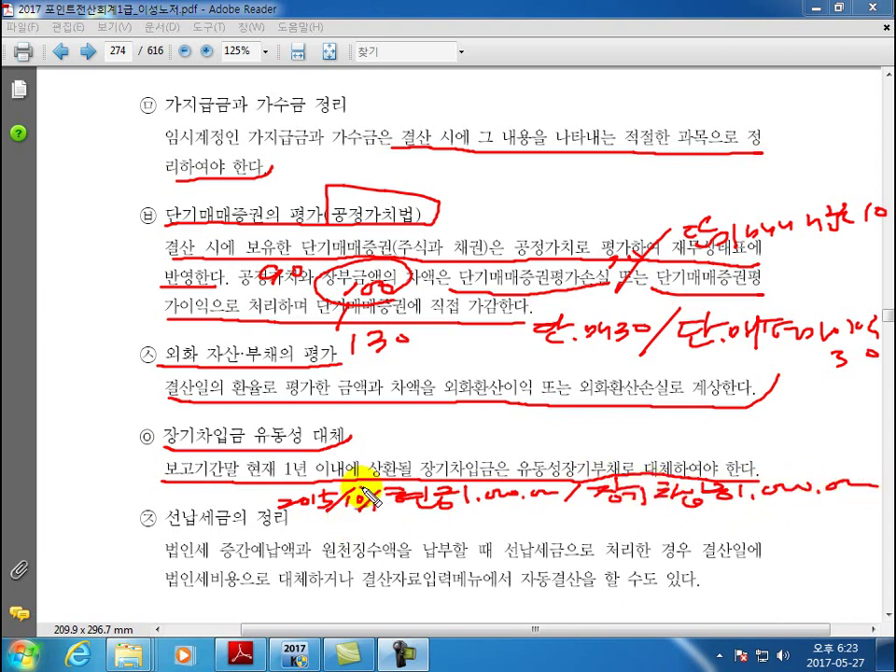
- Write the underlined repayment date 2018/10/1 above the loan entry and the closing date 2017/12/31 below it
mouse_move(461, 420)
mouse_down()
mouse_move(556, 437)
mouse_move(593, 433)
mouse_up()
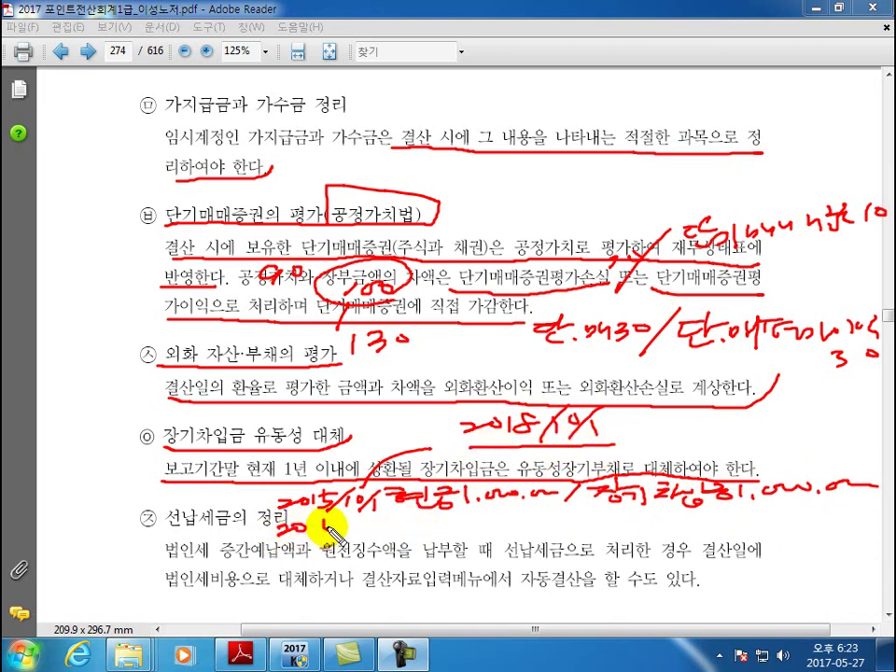
mouse_move(336, 518)
mouse_down()
mouse_move(378, 523)
mouse_move(408, 543)
mouse_up()
drag(413, 521, 411, 545)
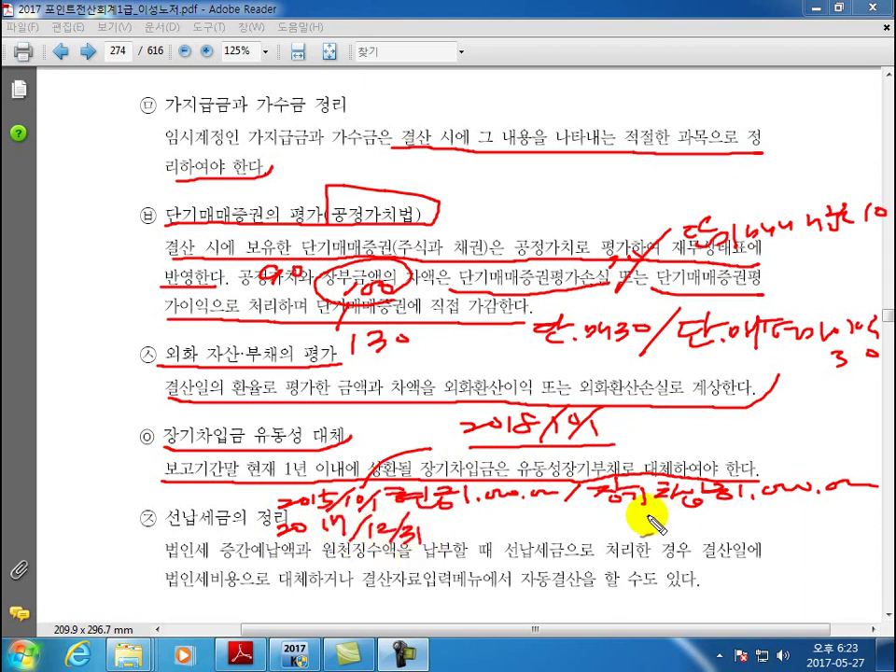
- Underline the 장기차입금 credit, write the marked-up closing entry 장.차 1,000,000 / 유.차 1,000,000, and cross out 선납세금의 정리
drag(590, 511, 887, 509)
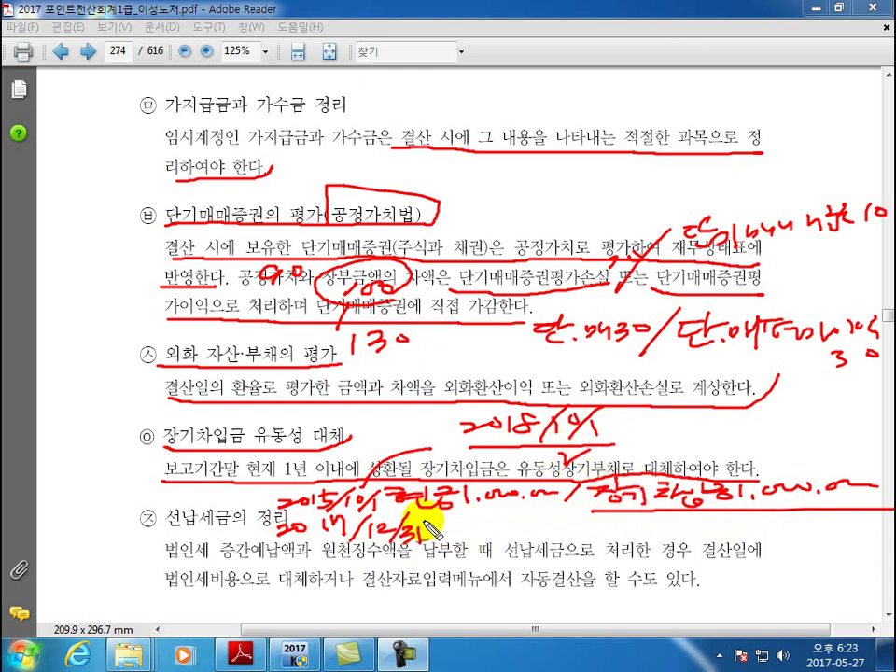
mouse_move(479, 529)
mouse_down()
mouse_move(693, 538)
mouse_move(715, 519)
mouse_move(724, 527)
mouse_move(717, 539)
mouse_move(763, 523)
mouse_move(750, 538)
mouse_move(771, 539)
mouse_move(782, 527)
mouse_move(882, 523)
mouse_up()
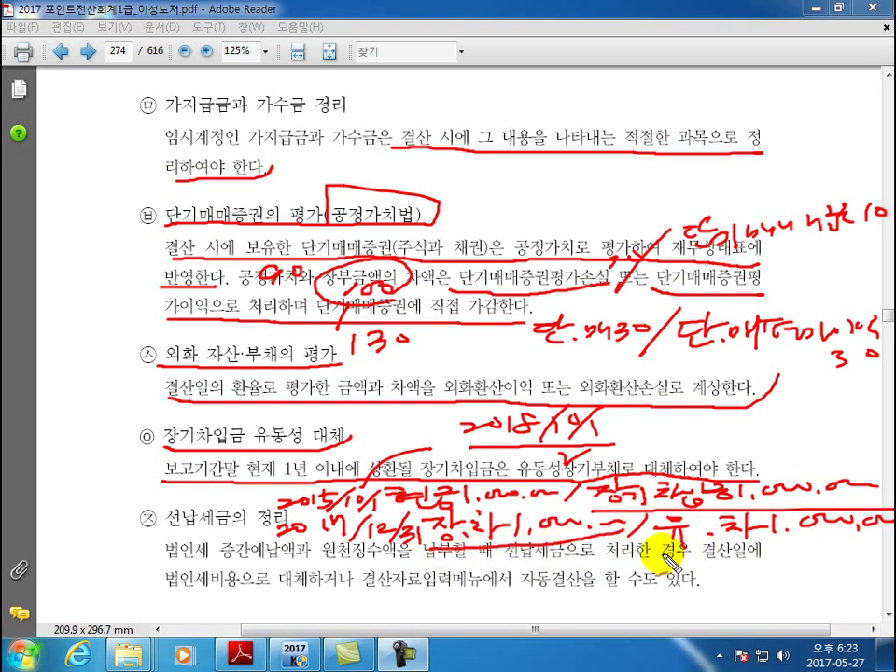
drag(663, 552, 868, 551)
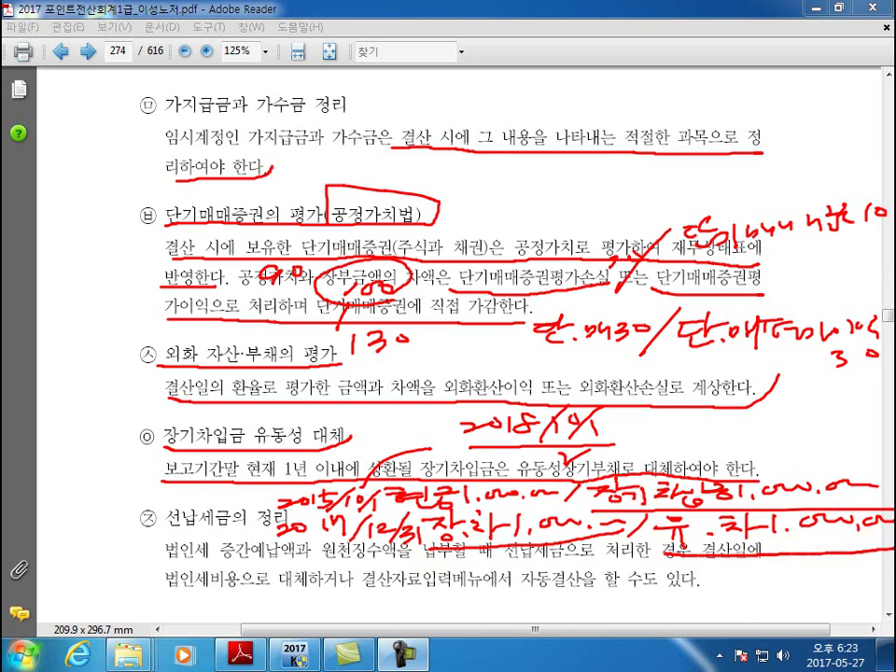
mouse_move(551, 562)
mouse_down()
mouse_move(604, 560)
mouse_move(572, 573)
mouse_up()
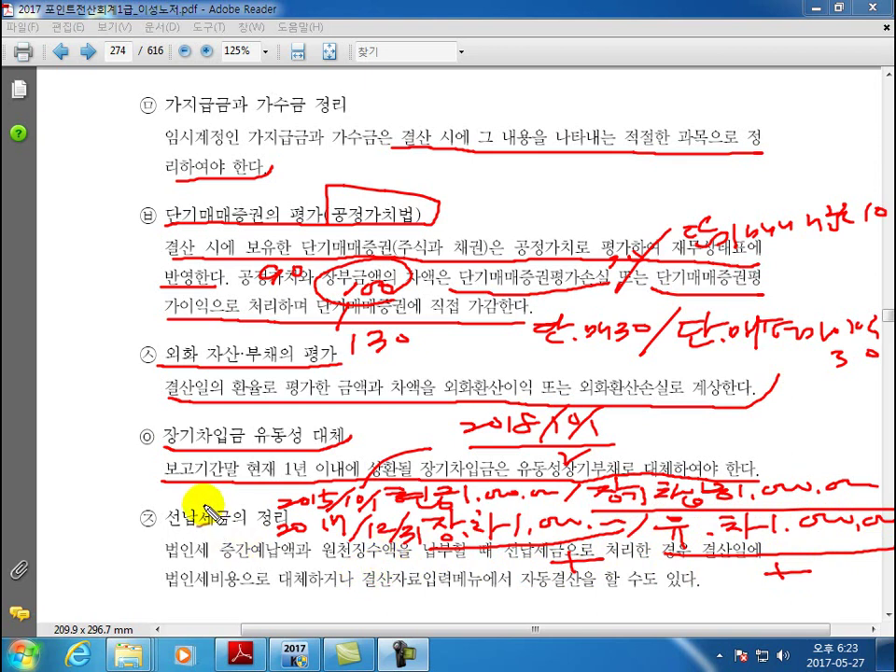
mouse_move(168, 489)
mouse_down()
mouse_move(185, 512)
mouse_move(169, 513)
mouse_up()
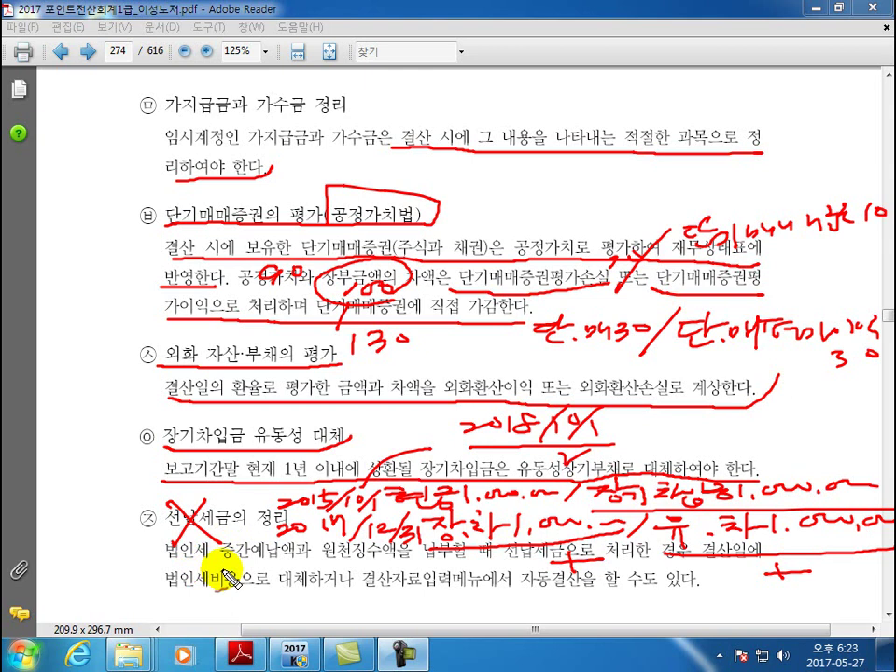
- Handwrite the syllables 말, 상, 여 and 인 in a vertical column over the 자동결산내용 text
scroll(44, 300, down, 10)
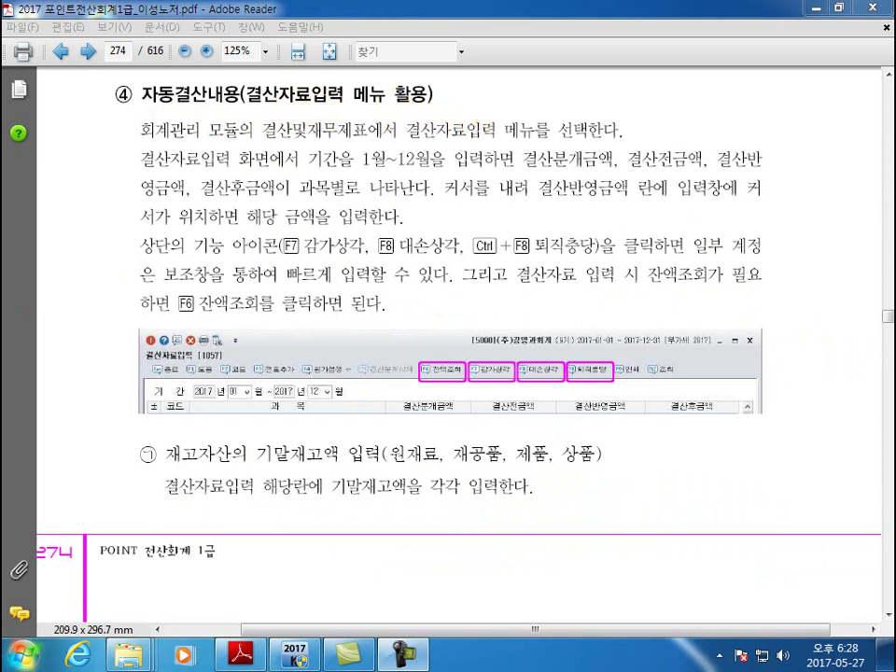
drag(210, 141, 208, 160)
mouse_move(210, 143)
mouse_down()
mouse_move(230, 139)
mouse_move(210, 159)
mouse_up()
drag(245, 125, 239, 152)
mouse_move(241, 139)
mouse_down()
mouse_move(263, 137)
mouse_move(224, 184)
mouse_move(226, 214)
mouse_move(199, 236)
mouse_move(246, 245)
mouse_move(213, 287)
mouse_move(233, 298)
mouse_up()
drag(216, 298, 245, 309)
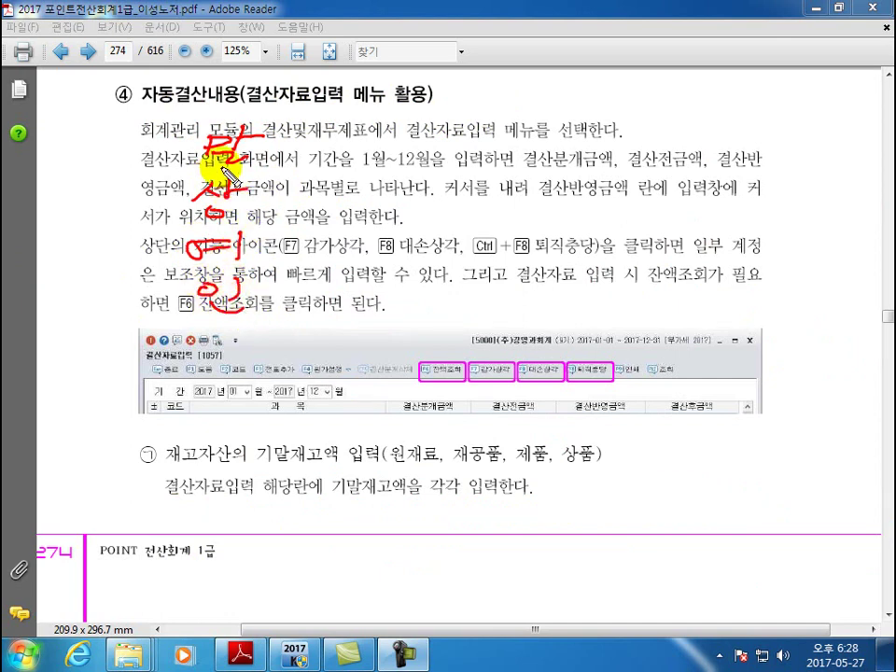
- Expand the vertical syllables into handwritten automatic-closing items, including 기말재고자산, 감가상각 and the 퇴직급여 provision
drag(145, 144, 166, 160)
drag(188, 129, 191, 168)
mouse_move(269, 148)
mouse_down()
mouse_move(287, 158)
mouse_move(327, 151)
mouse_move(438, 167)
mouse_up()
mouse_move(117, 192)
mouse_down()
mouse_move(176, 200)
mouse_move(250, 188)
mouse_move(285, 207)
mouse_move(392, 213)
mouse_move(401, 200)
mouse_move(434, 227)
mouse_move(474, 206)
mouse_move(523, 204)
mouse_move(541, 224)
mouse_move(544, 207)
mouse_move(604, 194)
mouse_move(612, 201)
mouse_move(680, 194)
mouse_move(678, 219)
mouse_up()
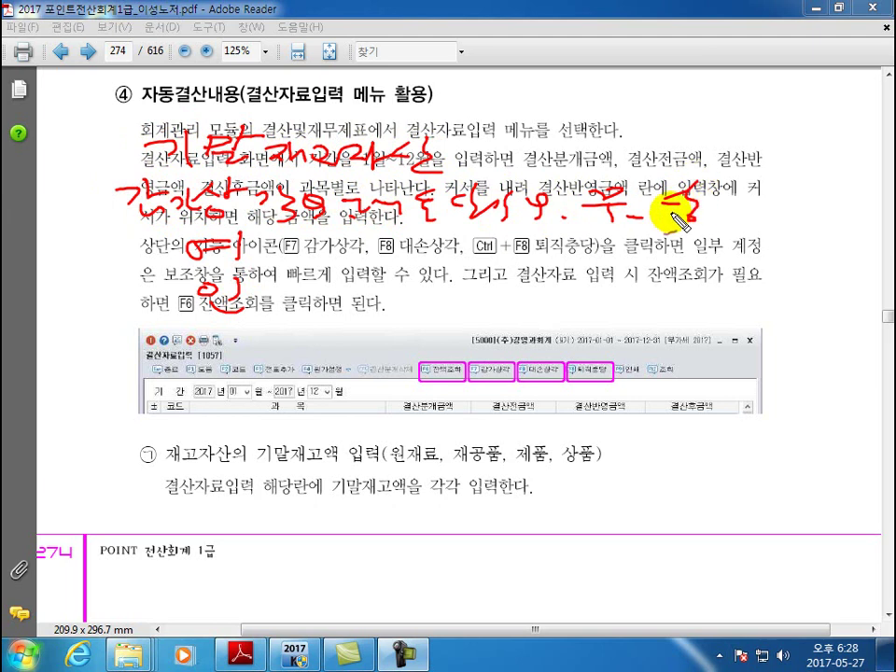
mouse_move(90, 240)
mouse_down()
mouse_move(94, 264)
mouse_move(73, 255)
mouse_move(146, 240)
mouse_move(144, 294)
mouse_move(283, 244)
mouse_move(345, 238)
mouse_move(370, 250)
mouse_up()
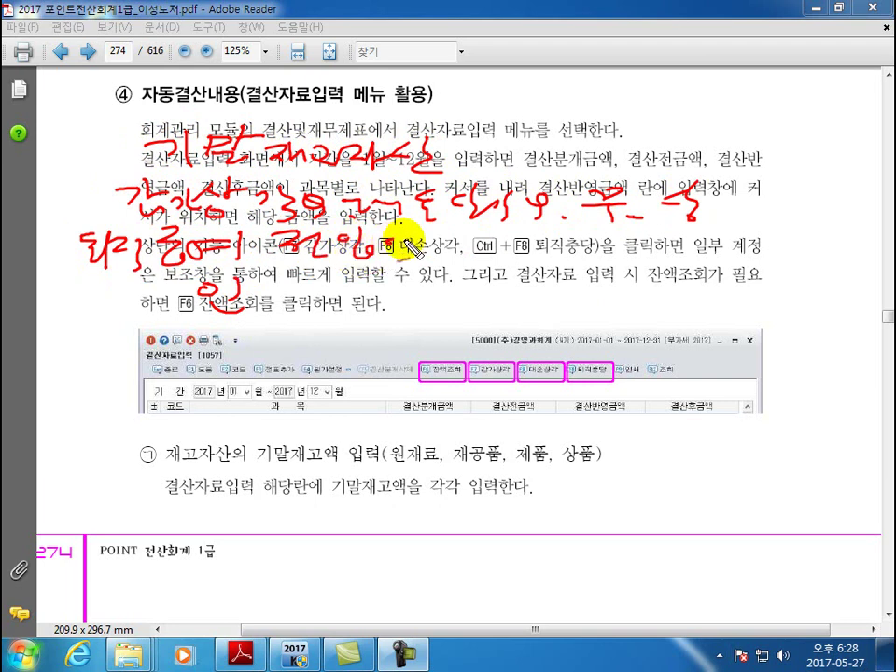
mouse_move(151, 300)
mouse_down()
mouse_move(136, 305)
mouse_move(320, 304)
mouse_up()
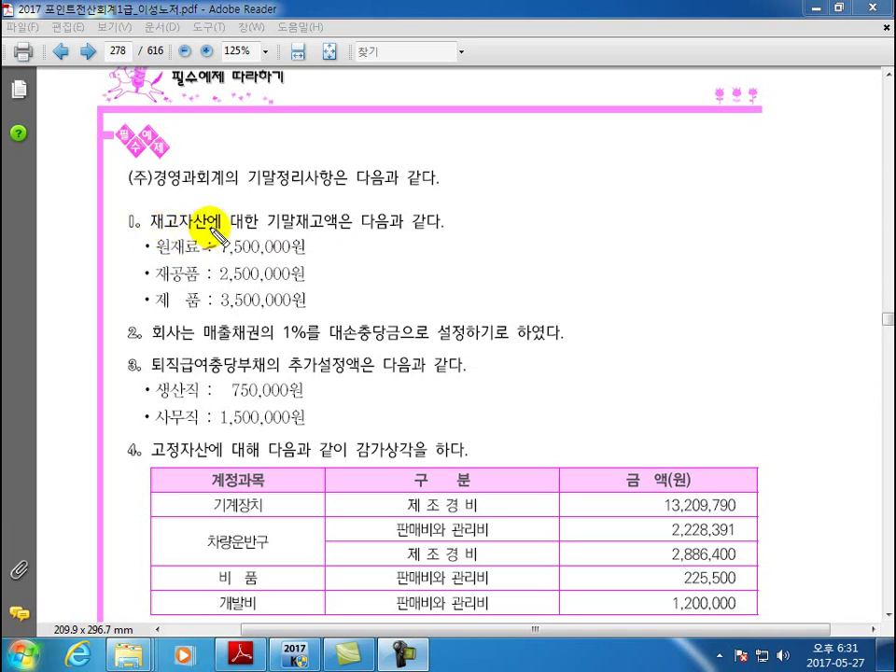
- Underline and check-mark 기말재고액 in item 1 and the 매출채권 1% 대손충당금 setting in item 2 on page 278
drag(271, 235, 445, 238)
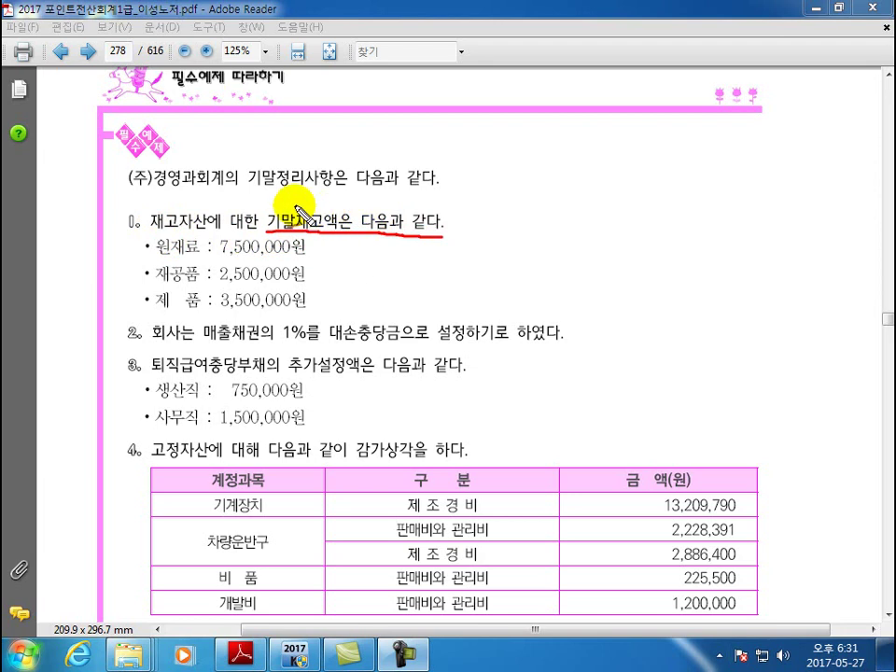
drag(284, 199, 301, 193)
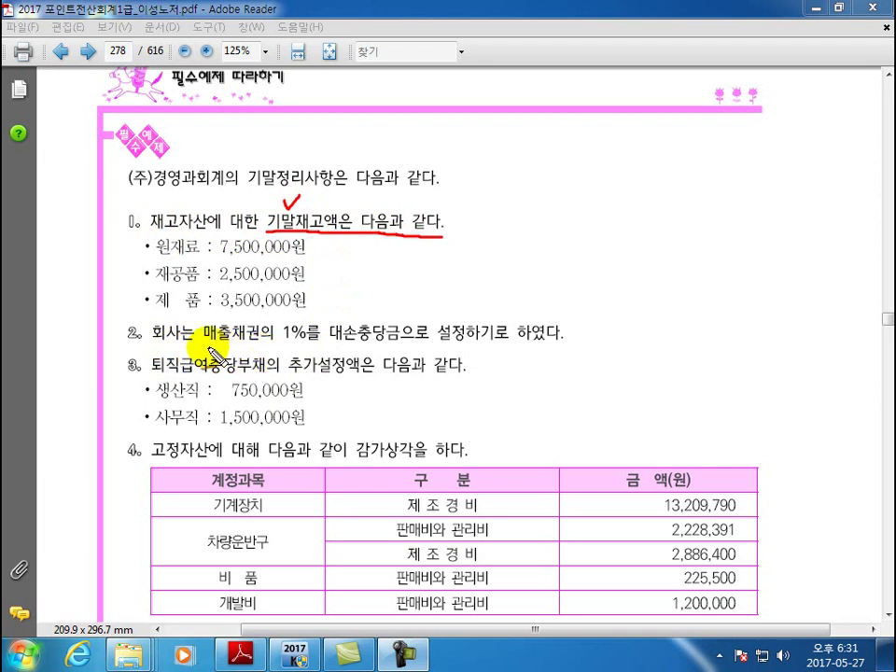
drag(208, 347, 577, 345)
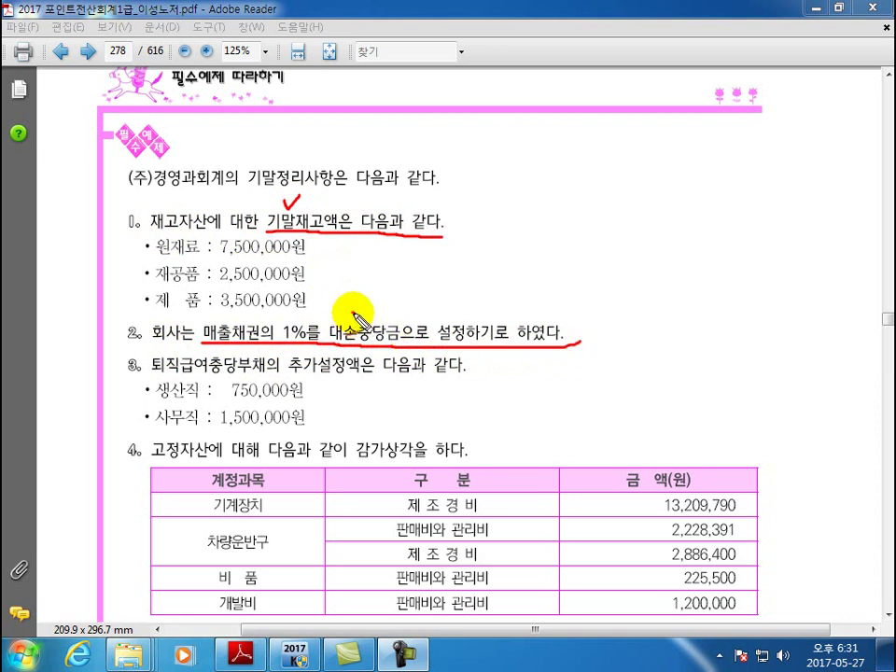
drag(354, 315, 373, 310)
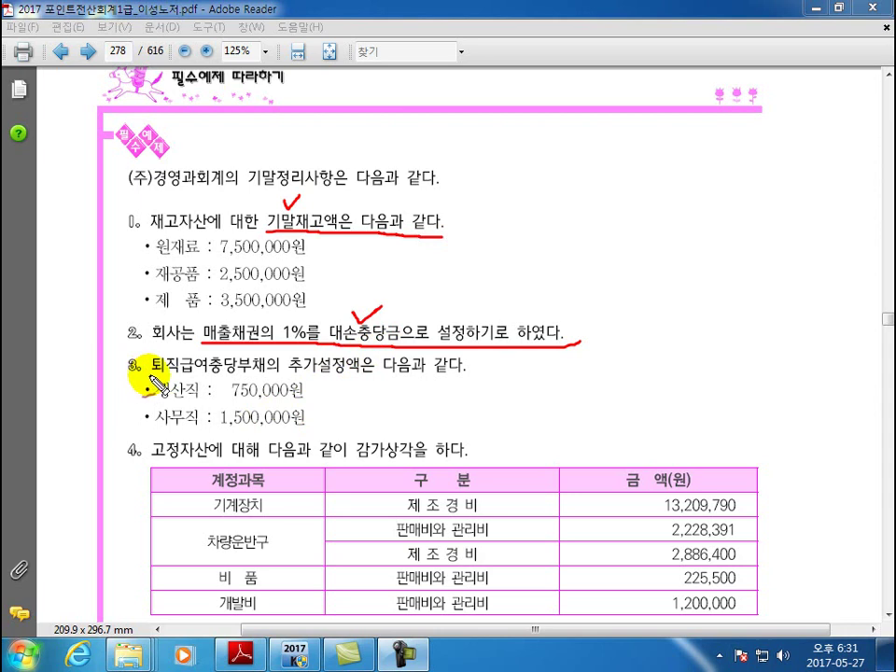
- Underline and check-mark item 3, box 추가설정액은, underline the 생산직 and 사무직 amounts, and underline and mark item 4's 감가상각 sentence
mouse_move(157, 383)
mouse_down()
mouse_move(179, 373)
mouse_move(353, 385)
mouse_move(478, 373)
mouse_up()
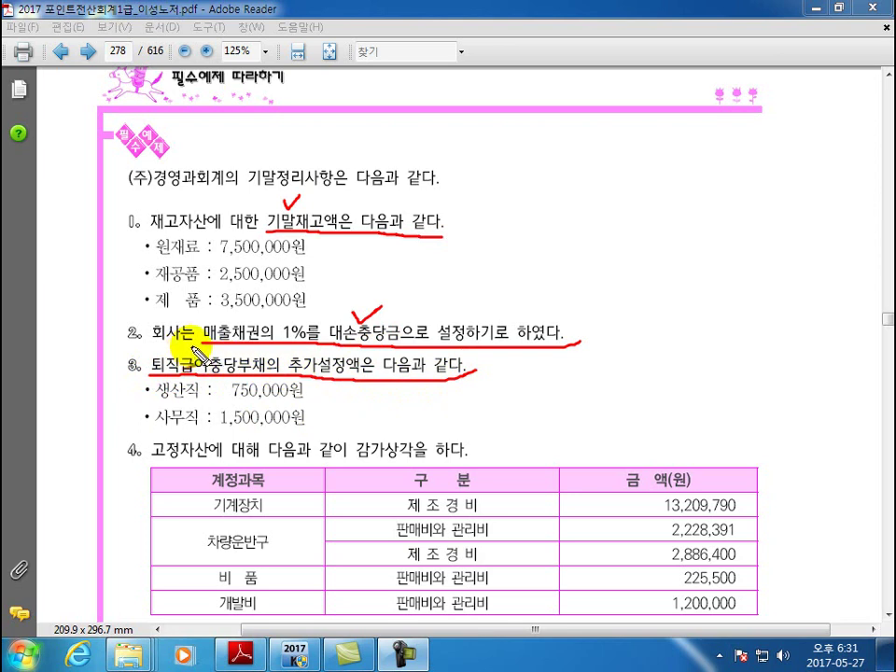
mouse_move(198, 358)
mouse_down()
mouse_move(199, 377)
mouse_move(223, 351)
mouse_up()
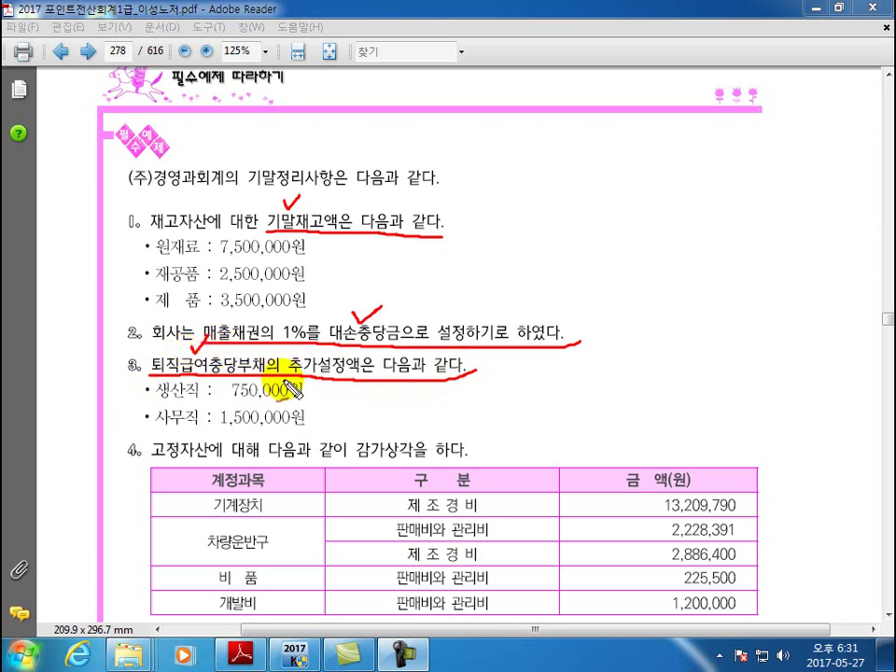
mouse_move(286, 374)
mouse_down()
mouse_move(289, 351)
mouse_move(356, 357)
mouse_up()
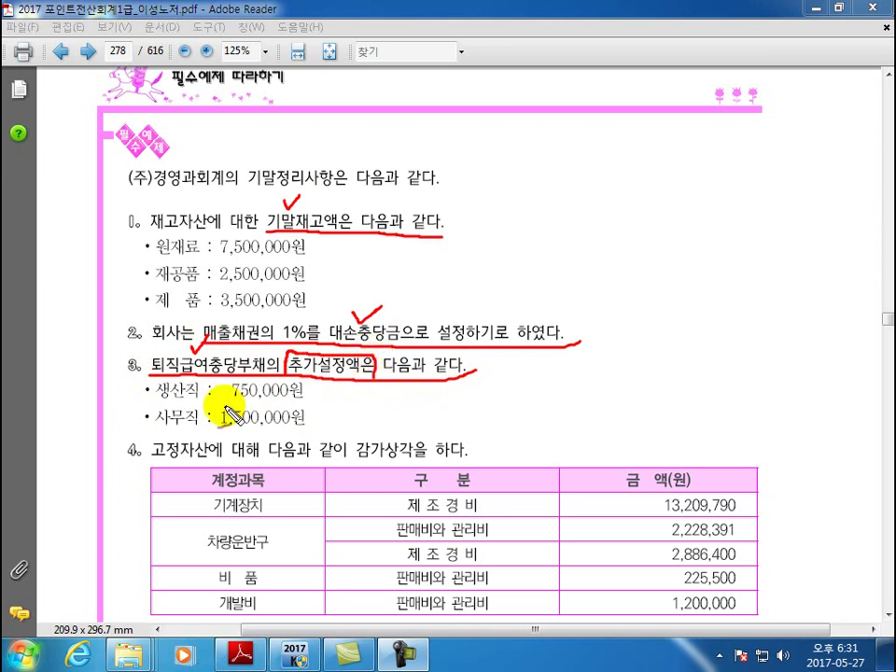
drag(156, 397, 316, 411)
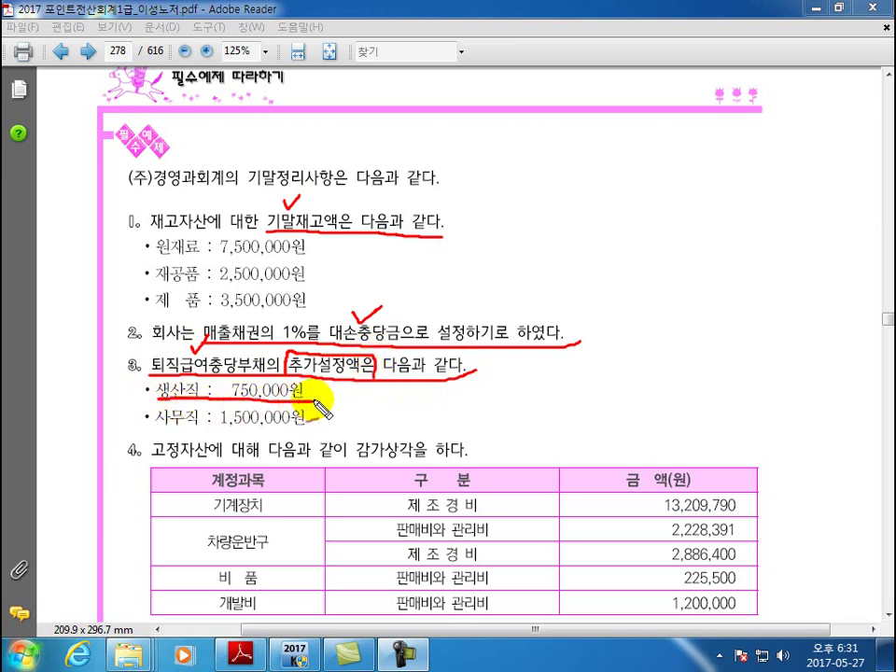
mouse_move(156, 424)
mouse_down()
mouse_move(301, 434)
mouse_move(308, 416)
mouse_up()
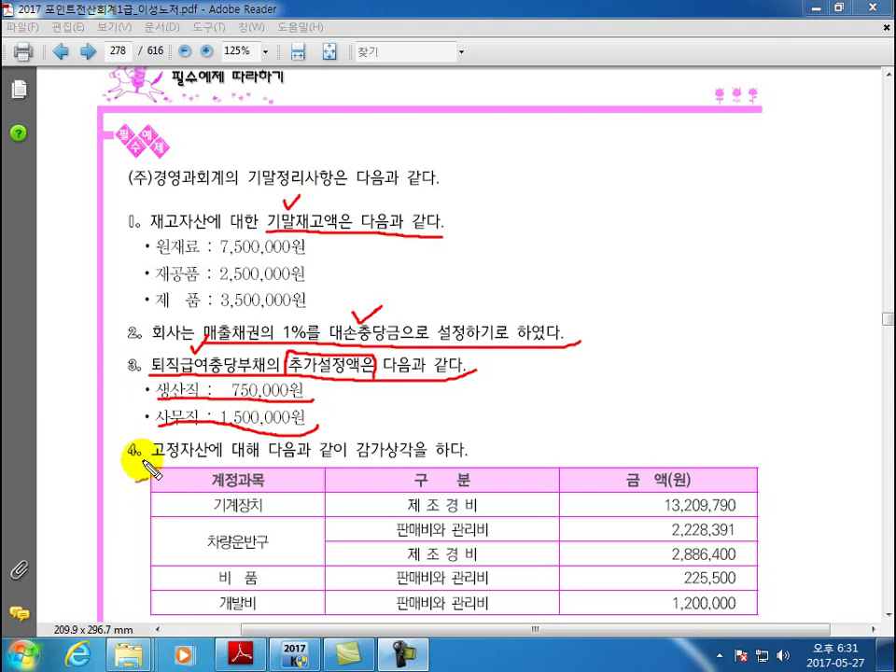
drag(145, 462, 496, 457)
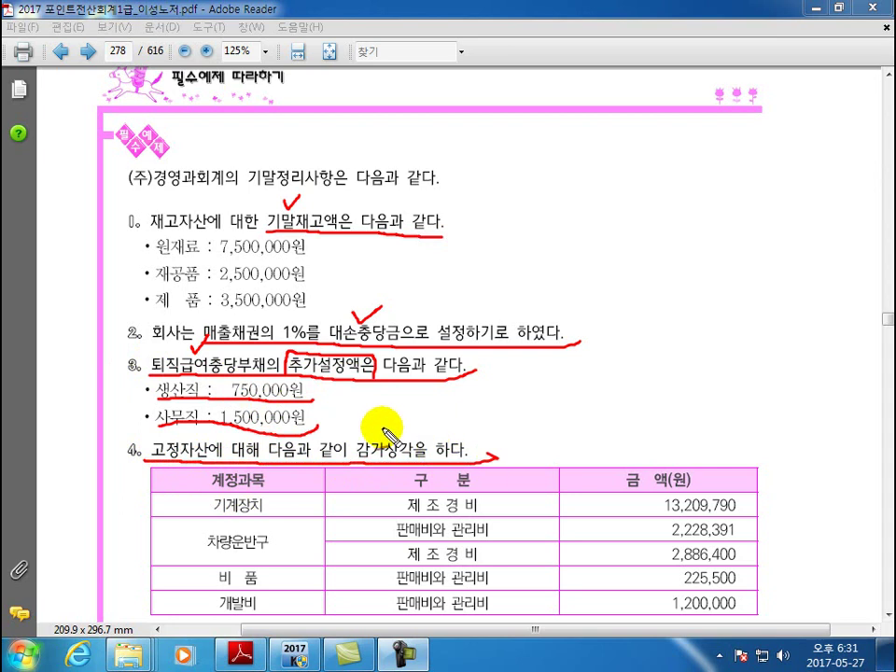
mouse_move(381, 425)
mouse_down()
mouse_move(386, 438)
mouse_move(401, 432)
mouse_up()
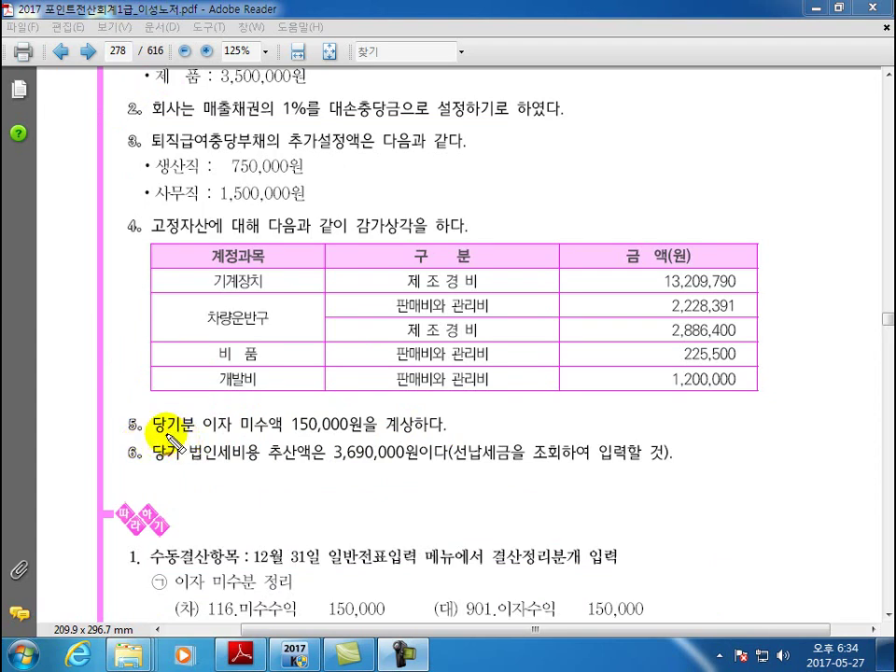
- Underline item 5 and its 미수수익 / 이자수익 entry with a dividing slash; underline item 6, check-mark 법인세비용 and cross out 조회
mouse_move(150, 431)
mouse_down()
mouse_move(366, 441)
mouse_move(450, 432)
mouse_up()
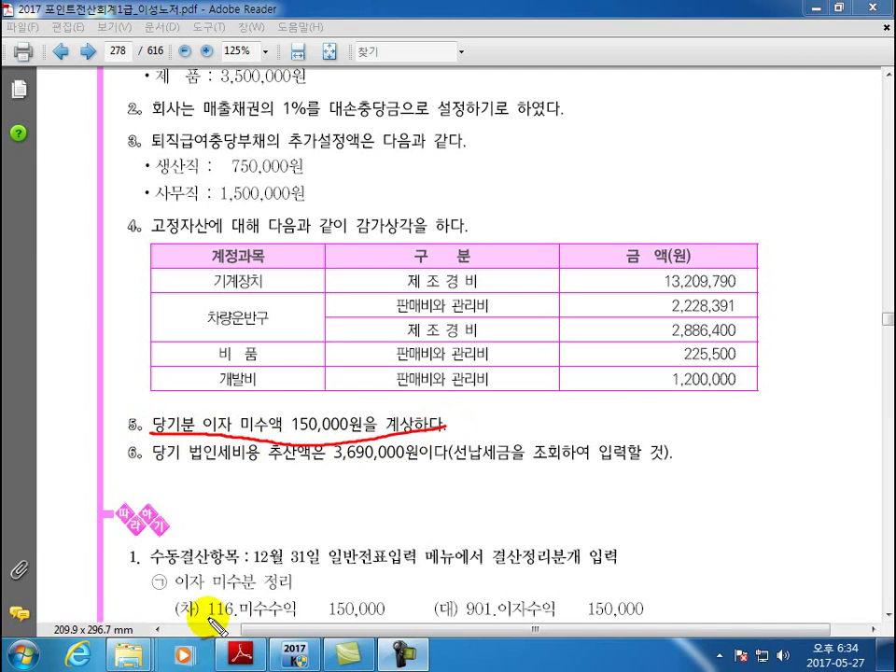
mouse_move(186, 619)
mouse_down()
mouse_move(389, 621)
mouse_move(399, 635)
mouse_move(487, 622)
mouse_move(656, 621)
mouse_up()
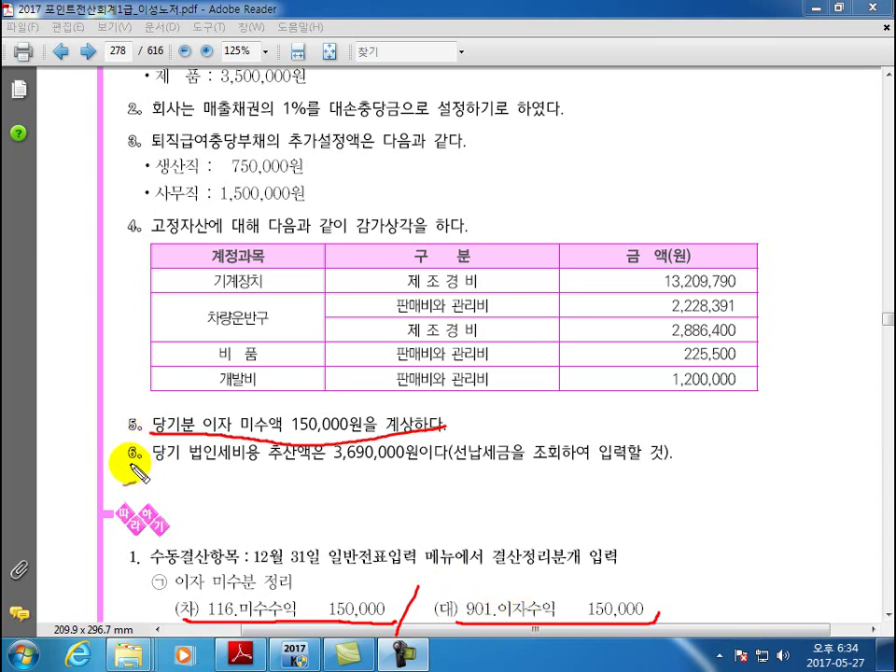
drag(138, 468, 679, 480)
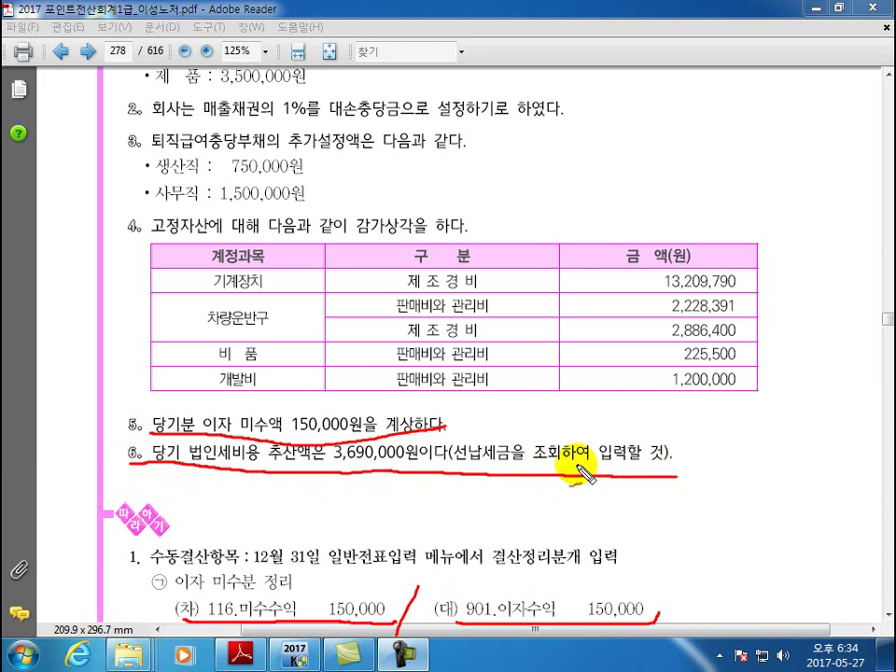
mouse_move(537, 426)
mouse_down()
mouse_move(562, 450)
mouse_move(541, 458)
mouse_up()
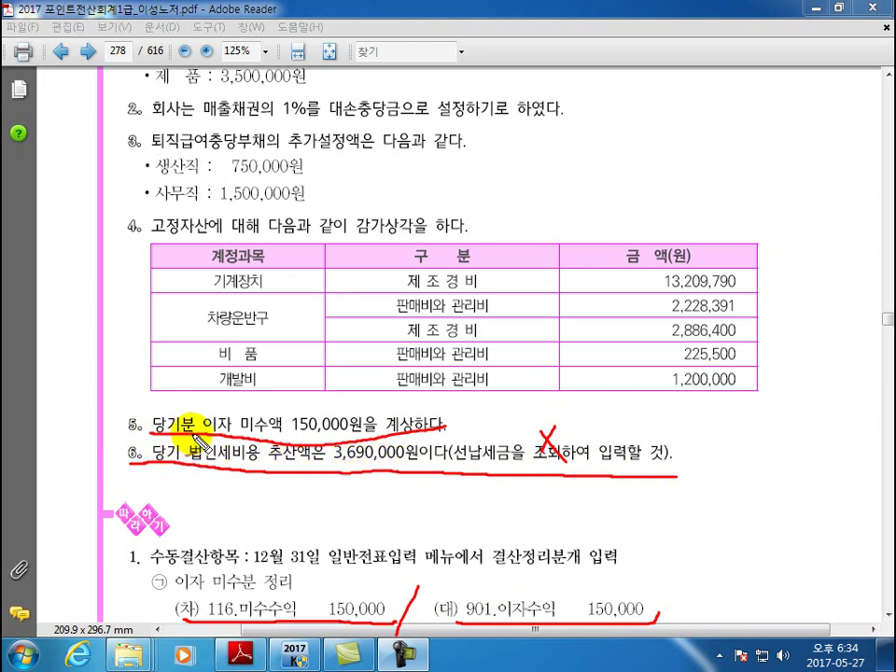
drag(206, 435, 222, 436)
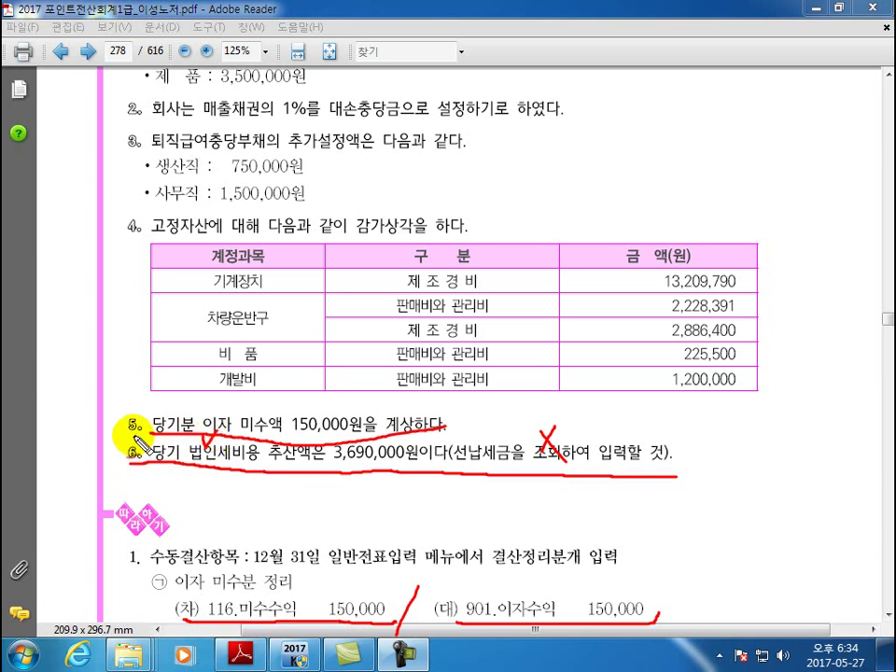
- Circle item 5's number, outline the 116.미수수익 debit and 901.이자수익 credit of 150,000, and clear the ink
drag(127, 407, 142, 454)
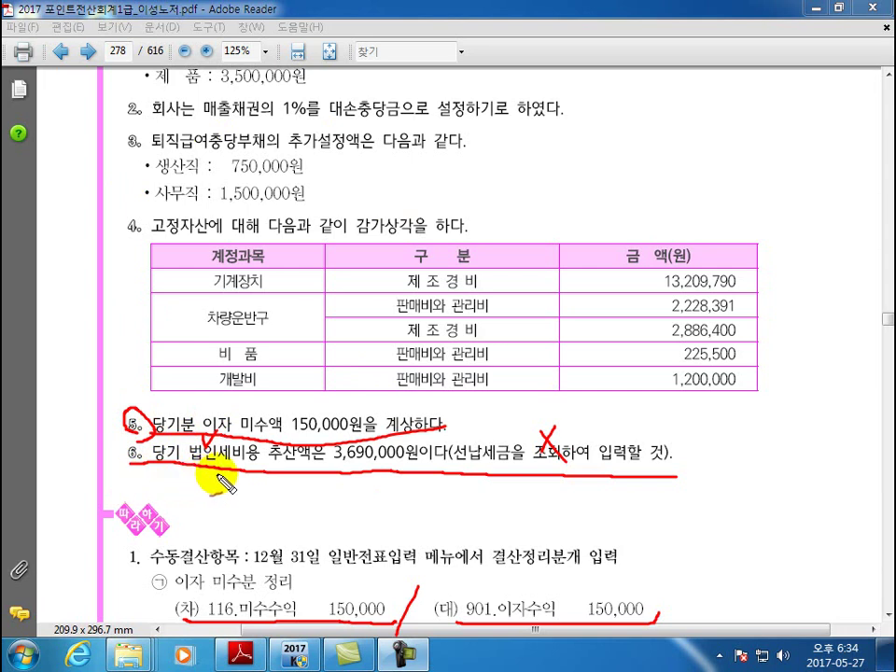
mouse_move(187, 627)
mouse_down()
mouse_move(282, 588)
mouse_move(391, 612)
mouse_up()
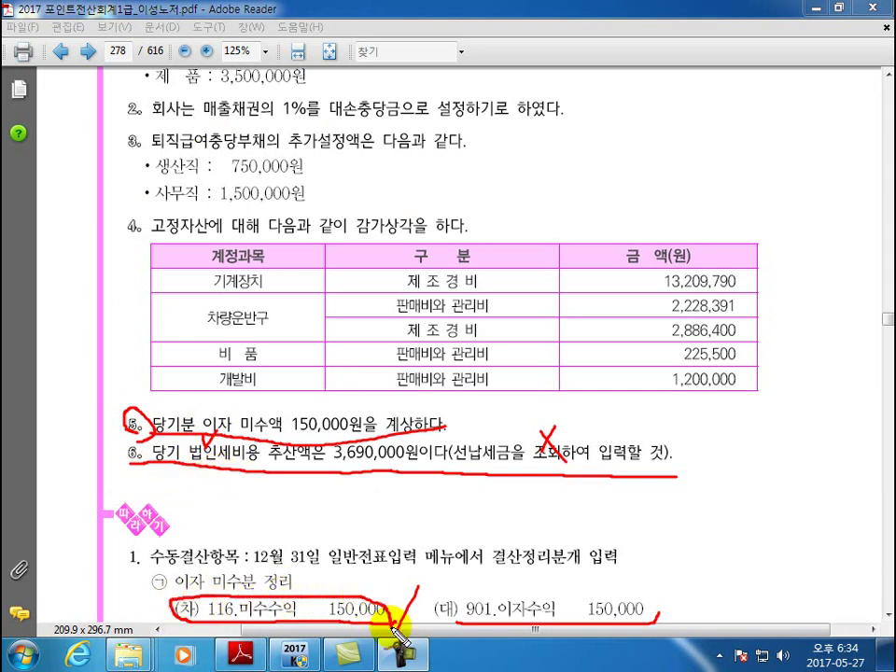
mouse_move(463, 616)
mouse_down()
mouse_move(436, 600)
mouse_move(634, 594)
mouse_up()
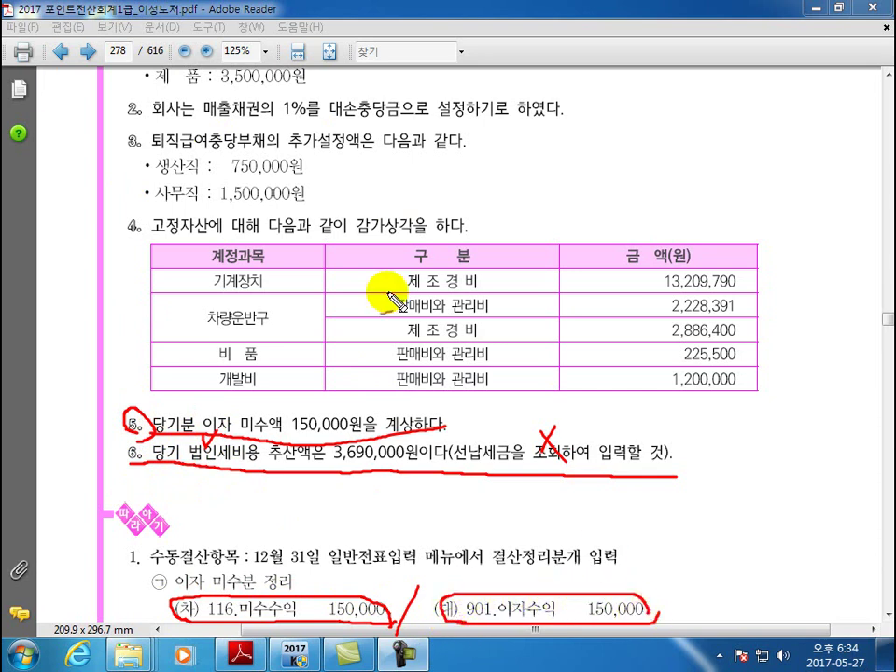
key(e)
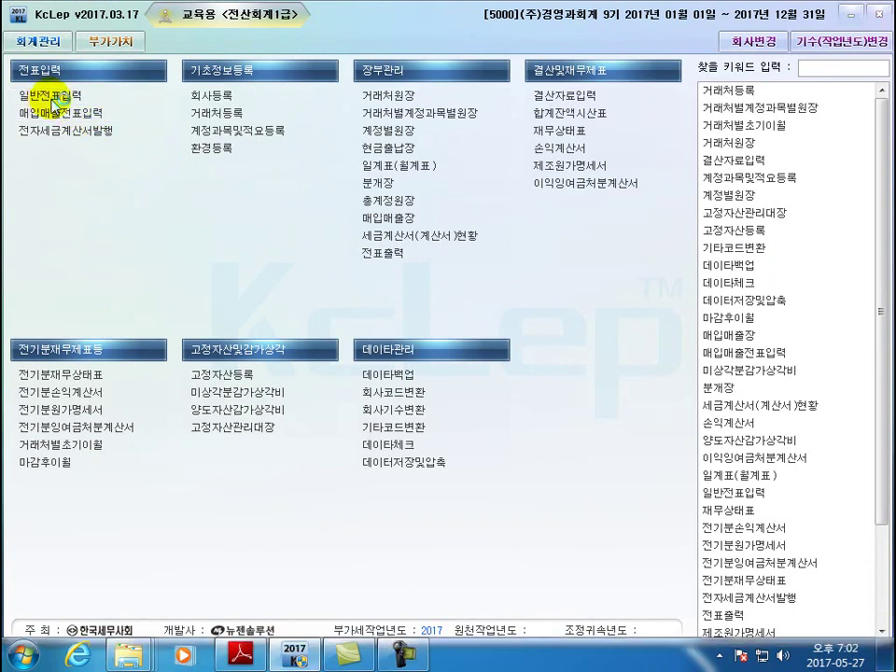
- Switch to KcLep, open 일반전표입력 and set the voucher date to month 12, day 31
click(53, 97)
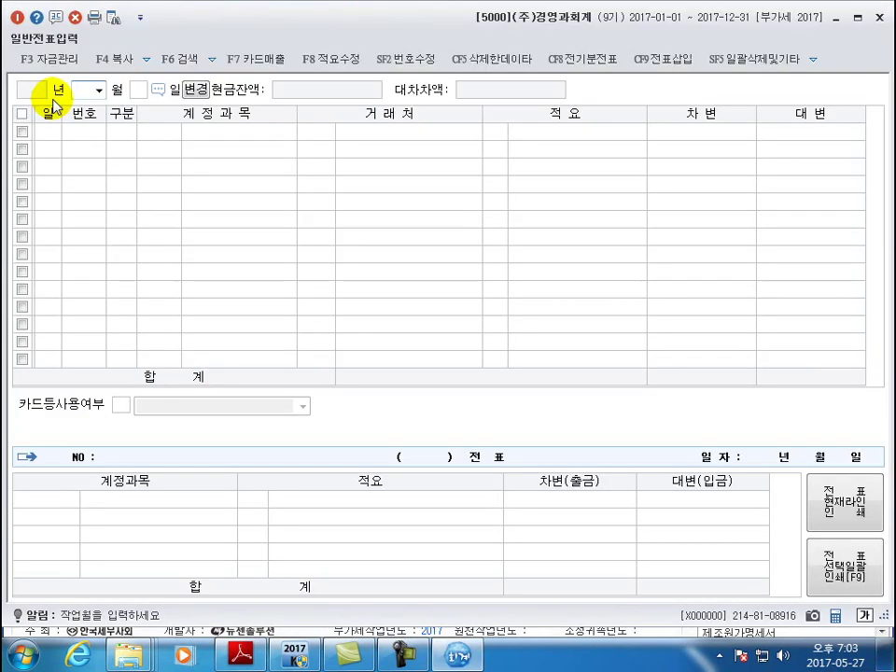
text(31)
key(Return)
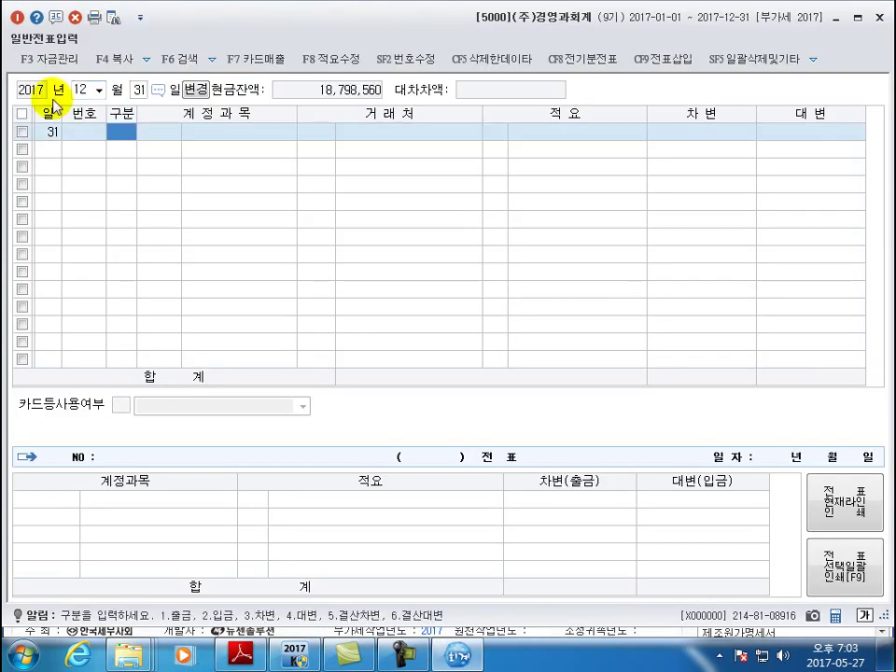
- Enter a debit line for account 0116 미수수익 of 150,000, leaving the 거래처 and 적요 blank
key(Return)
text(미수)
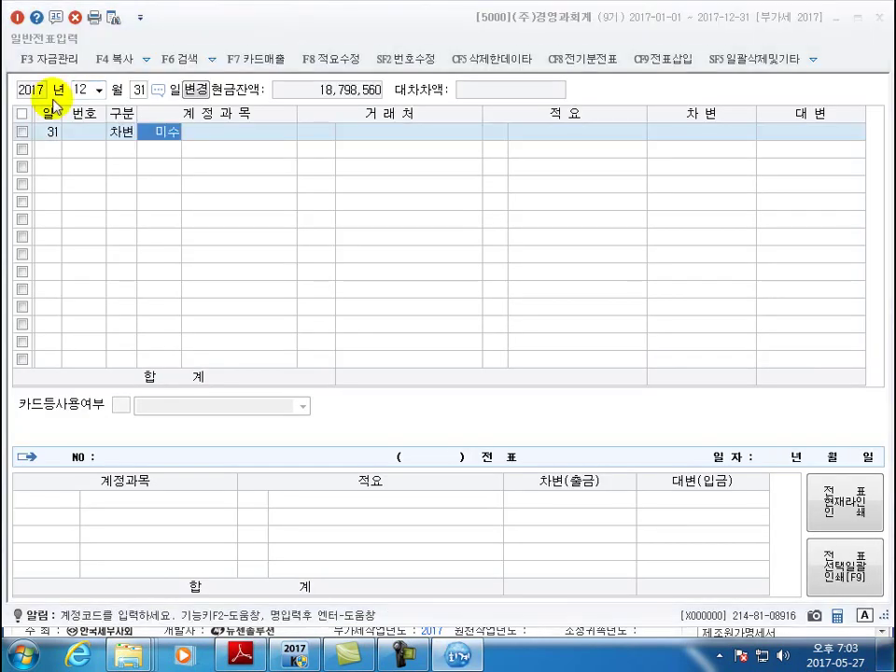
key(Return)
key(Down)
key(Return)
key(Return)
key(Return)
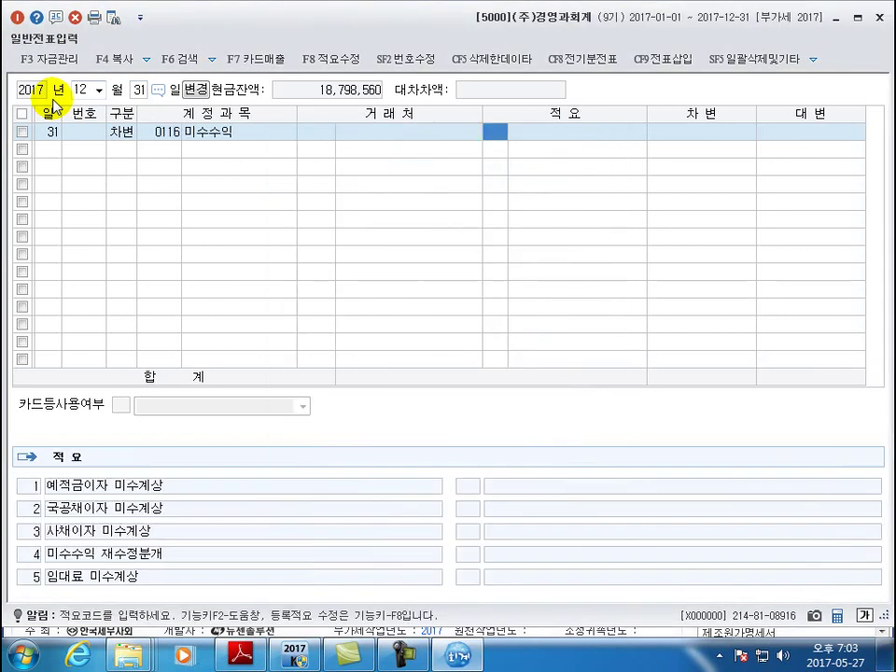
text(1500000)
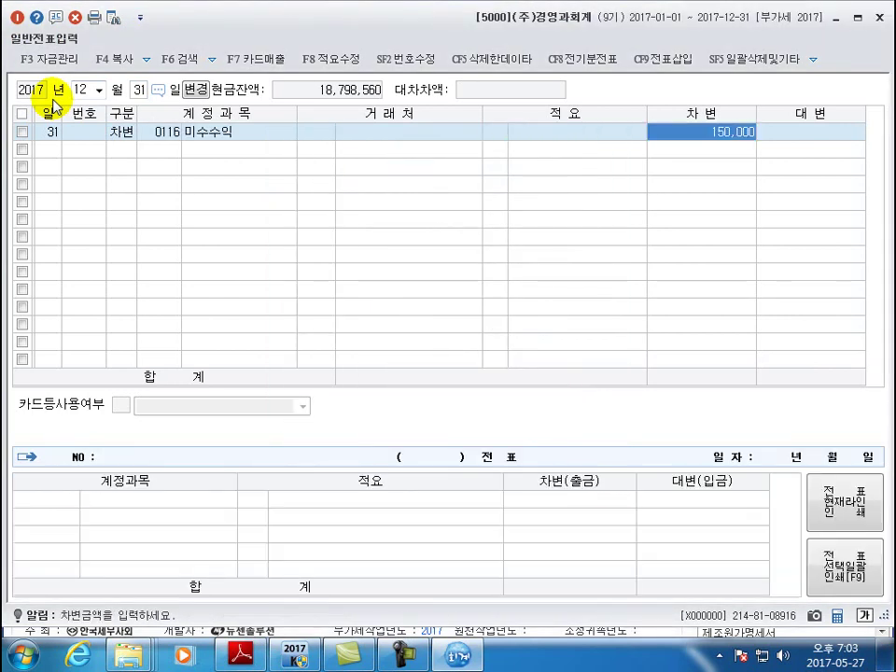
key(Return)
- Complete the voucher with a credit line for 0901 이자수익 of 150,000 and close 일반전표입력
text(이자)
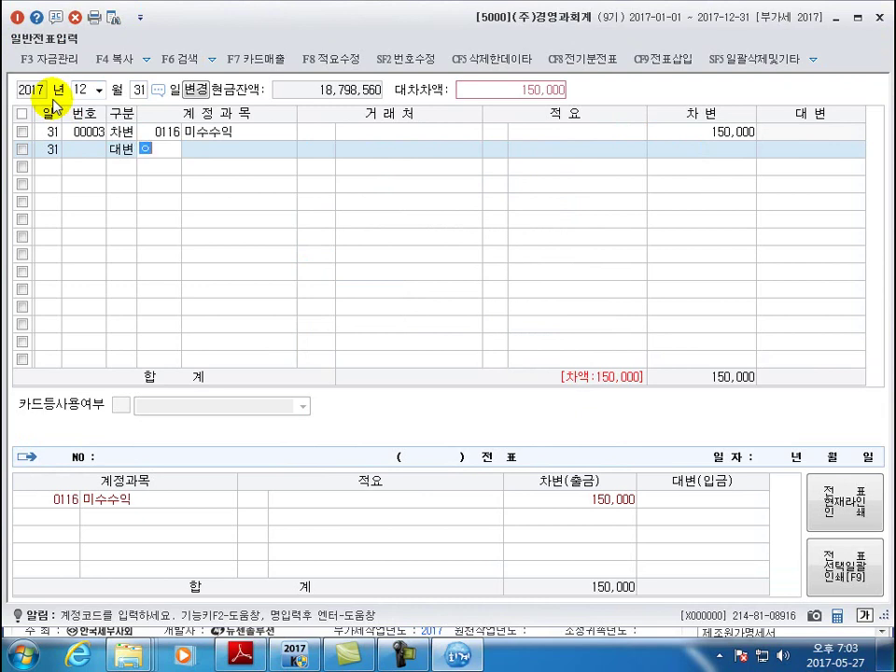
key(Return)
key(Down)
key(Down)
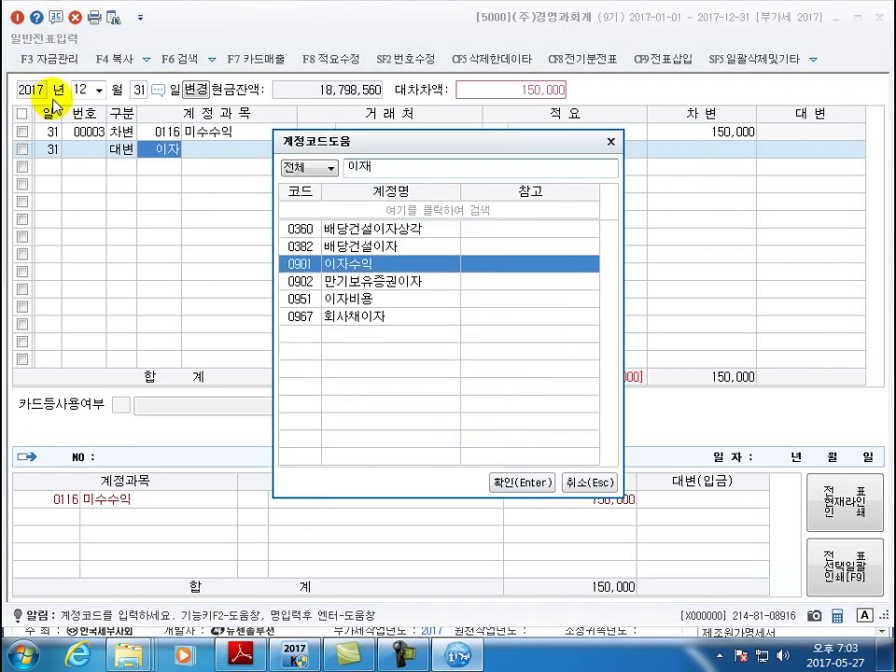
key(Return)
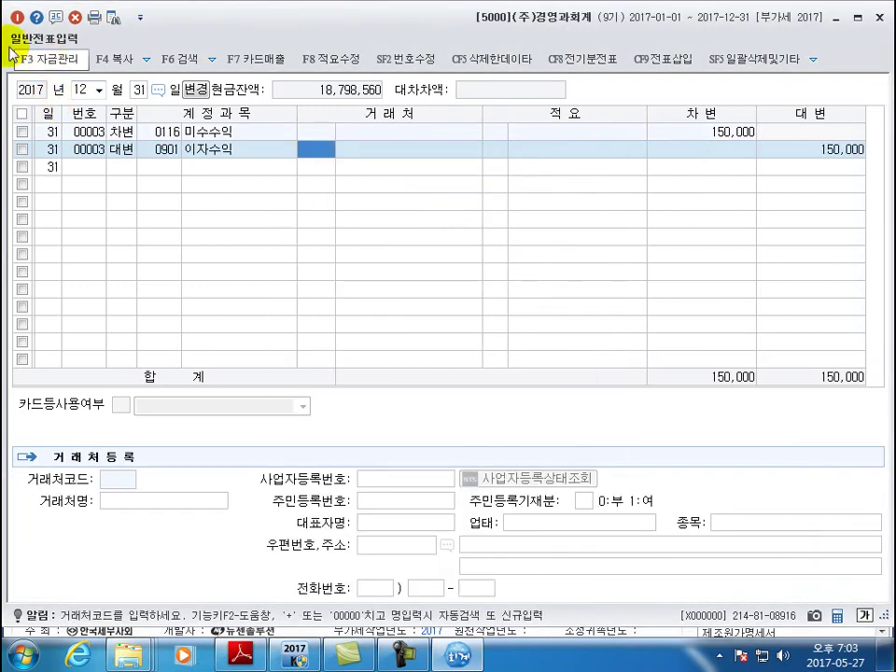
click(878, 17)
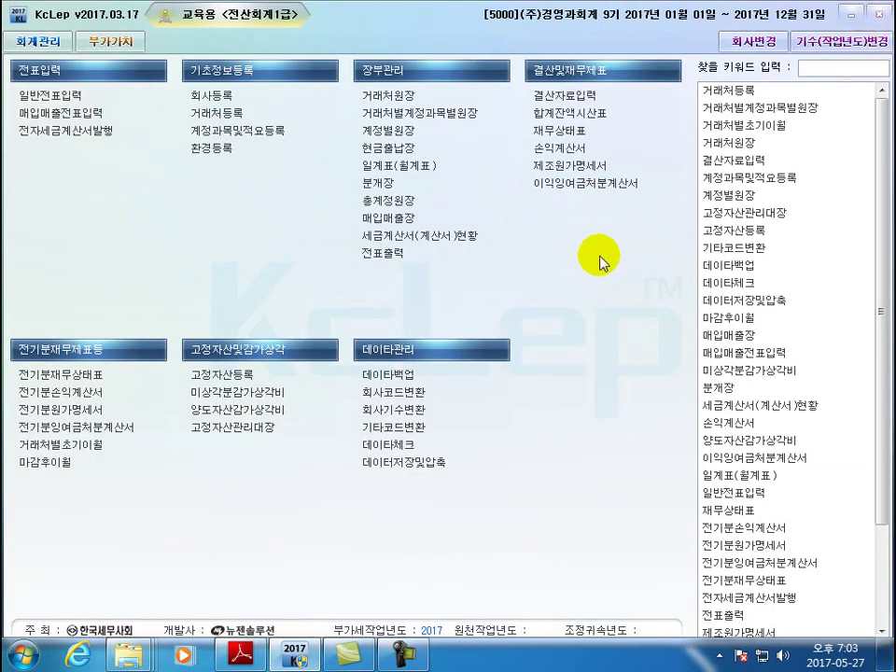
- Open 결산자료입력 and set the closing period from month 01 to month 12 of 2017
click(570, 100)
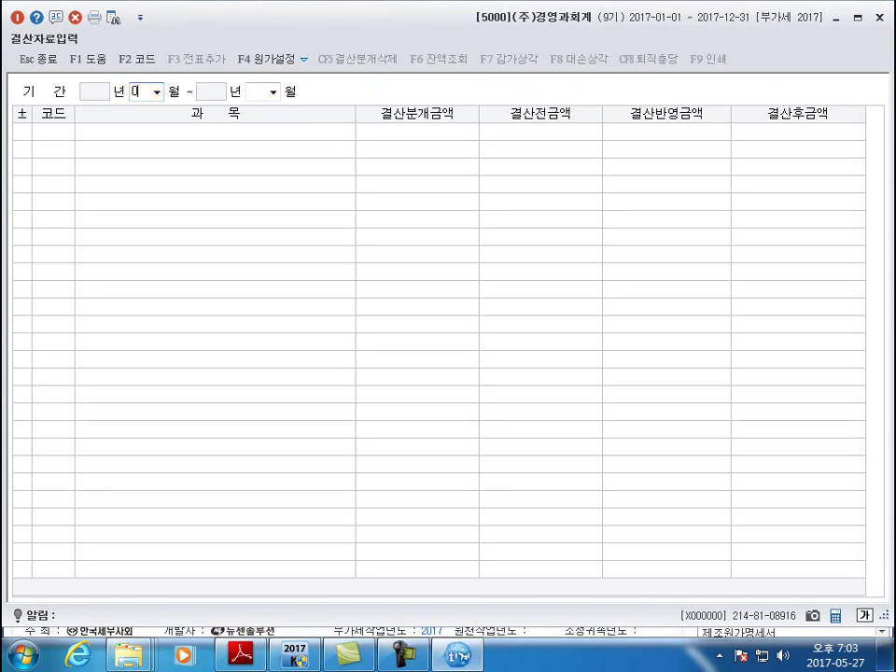
text(01)
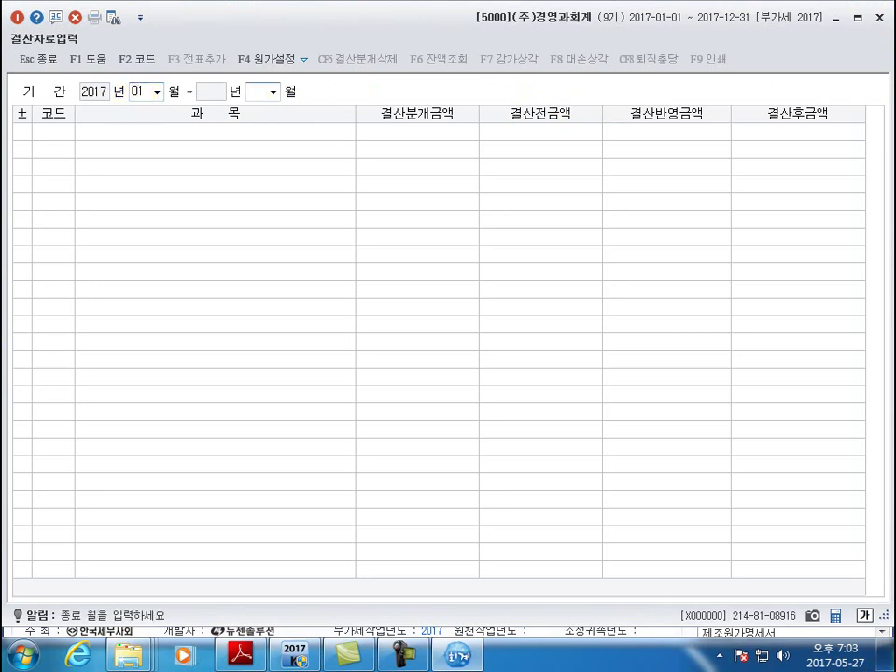
text(12)
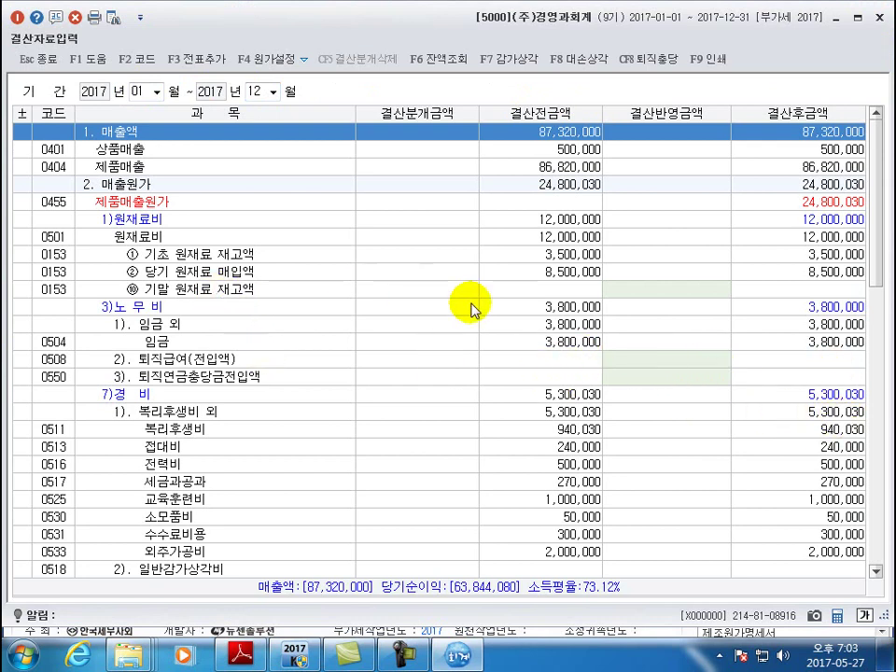
- Enter 7,500,000 as the 결산반영금액 for 기말 원재료 재고액
click(660, 291)
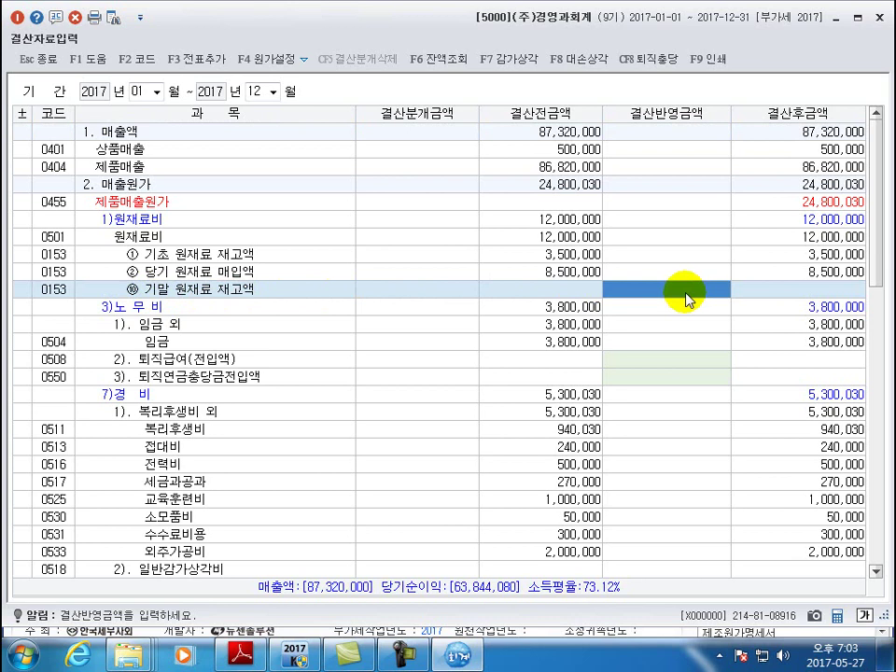
text(7,500,000)
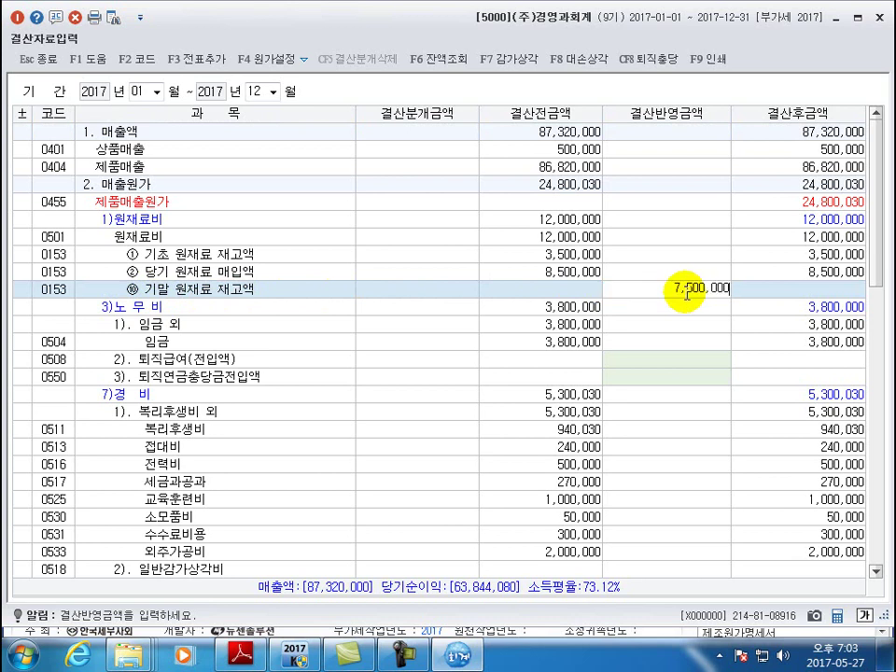
key(Return)
- Enter 2,500,000 as the 결산반영금액 for 기말 재공품 재고액
scroll(687, 301, down, 3)
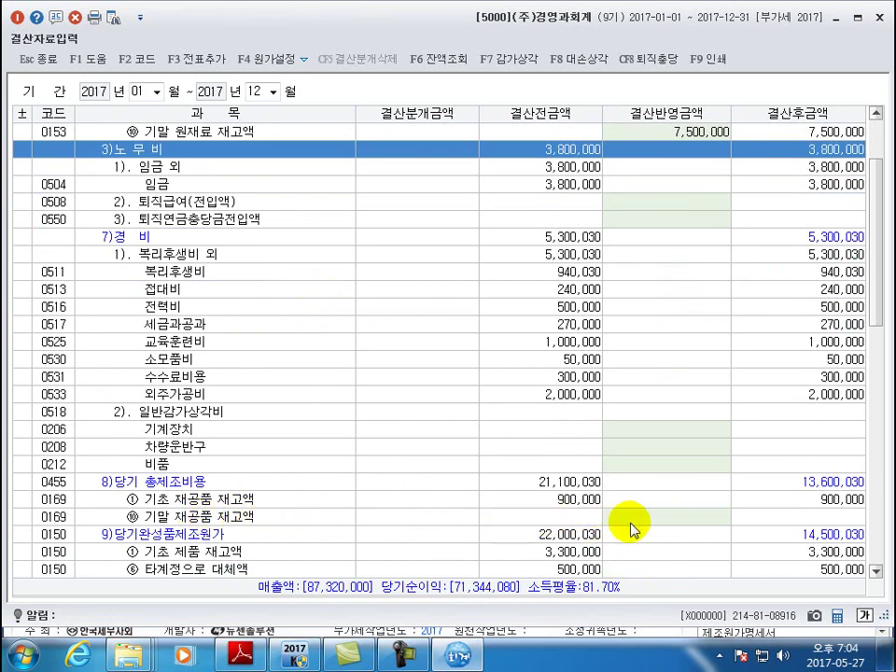
click(663, 517)
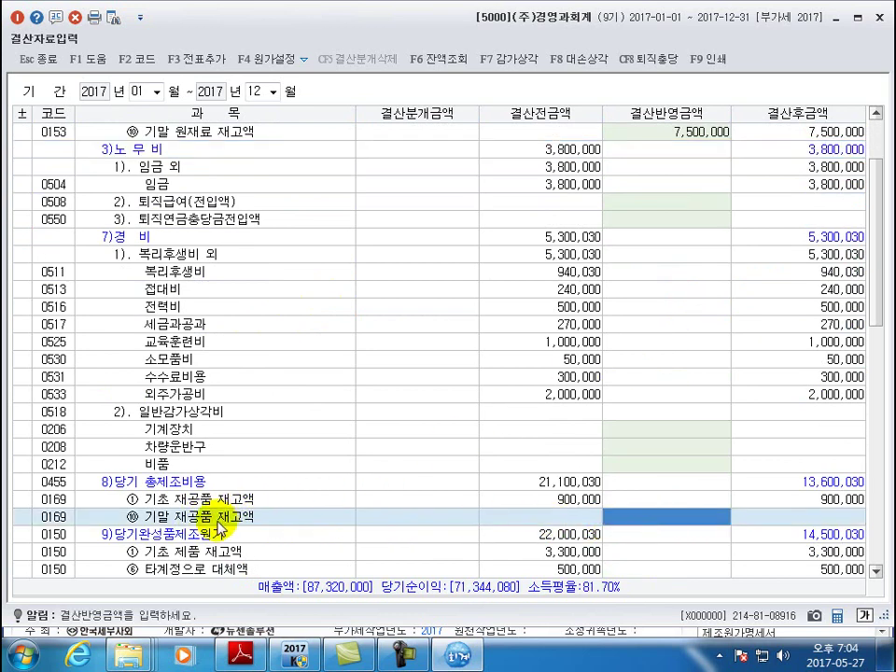
text(2,5)
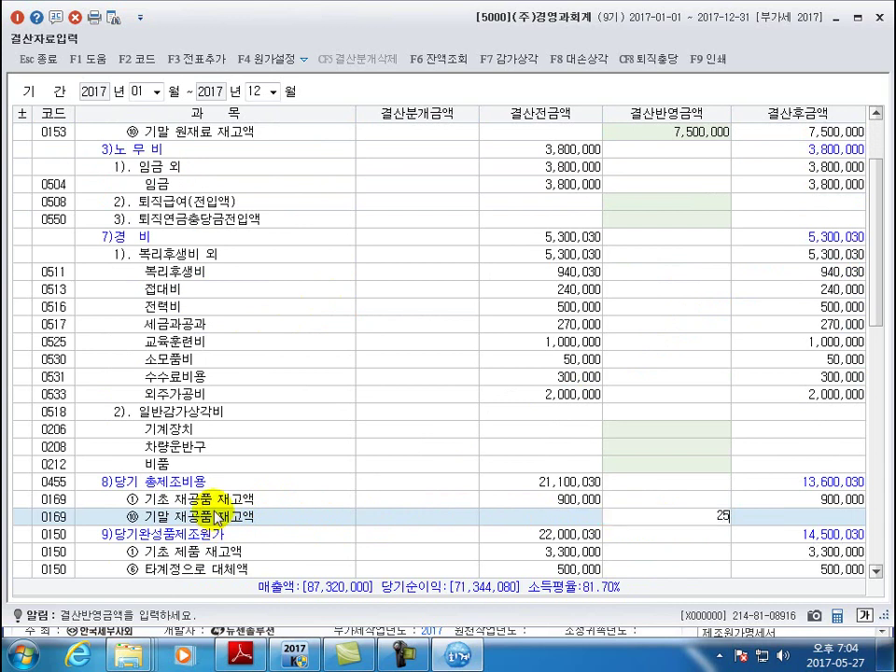
text(00,0)
key(Return)
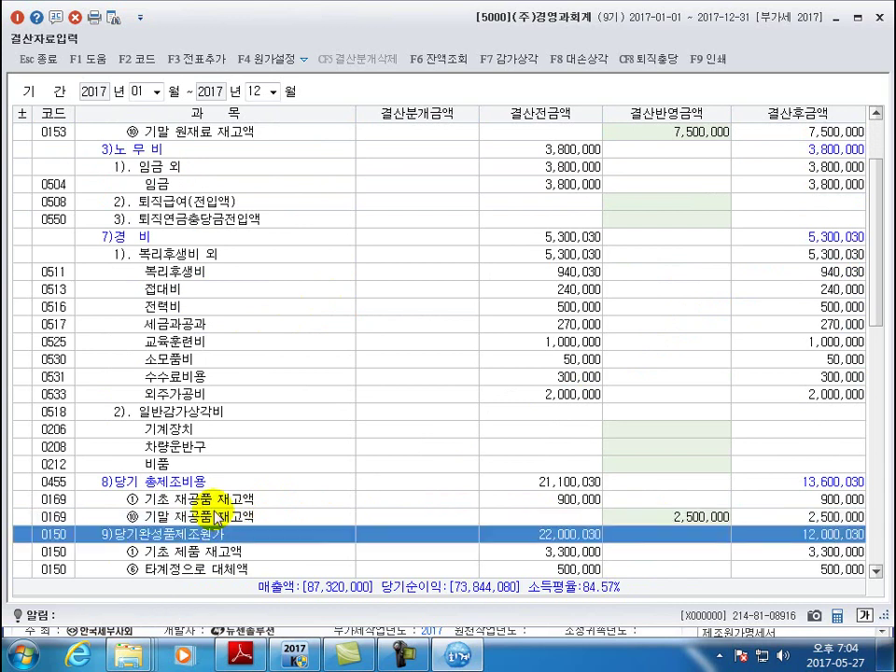
scroll(271, 551, down, 1)
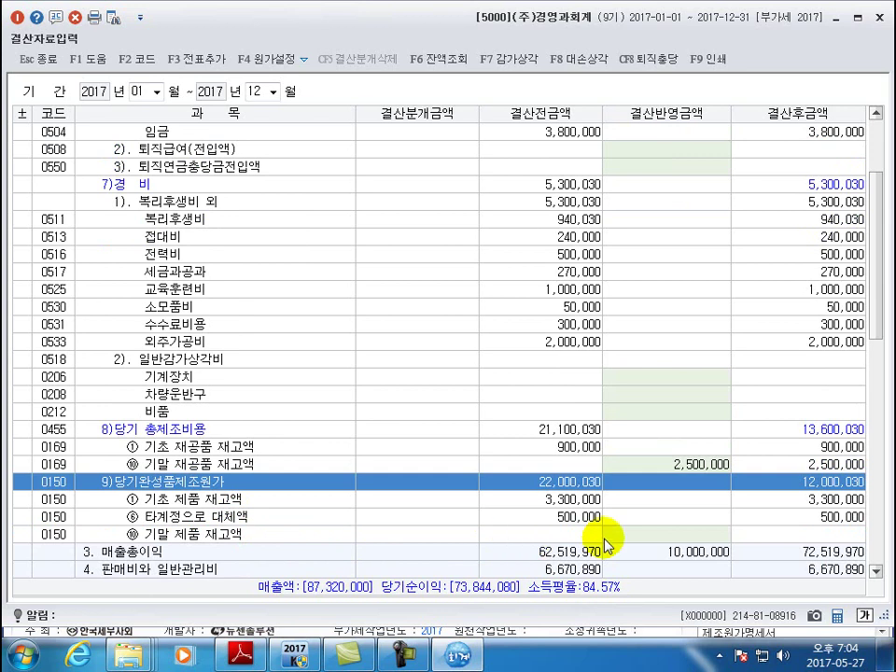
- Enter 3,500,000 as the 결산반영금액 for 기말 제품 재고액
click(673, 534)
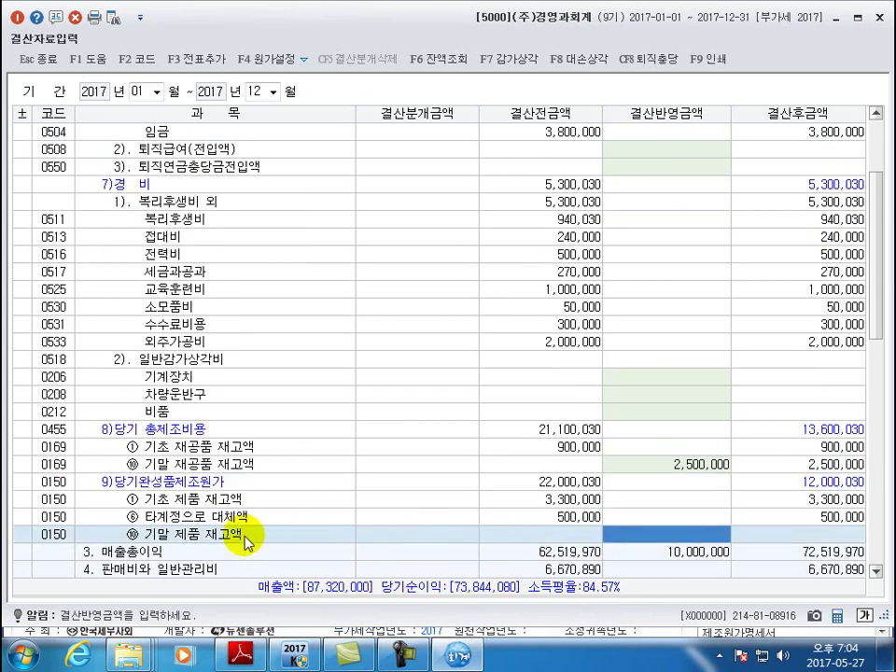
text(3500000)
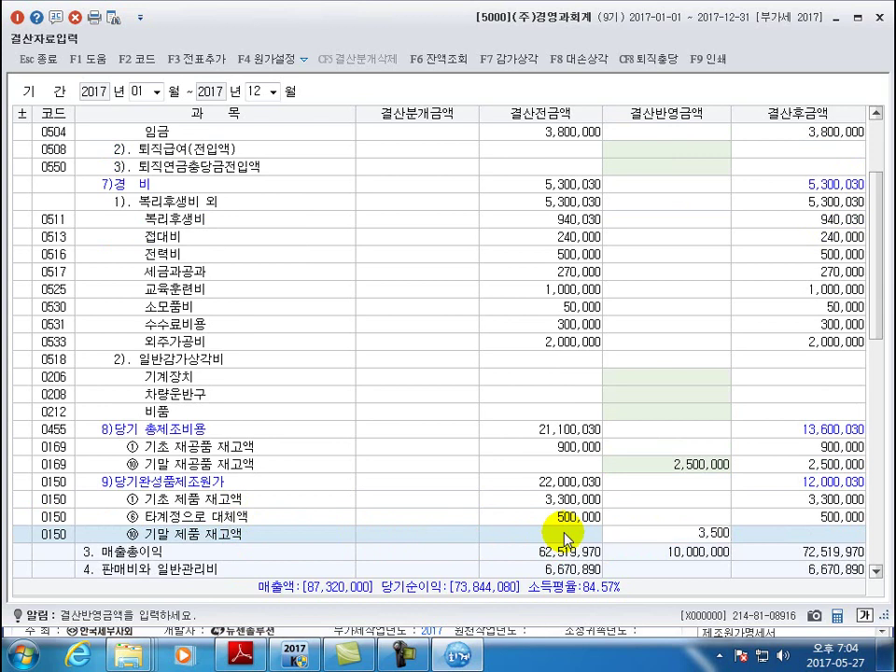
key(Return)
key(Return)
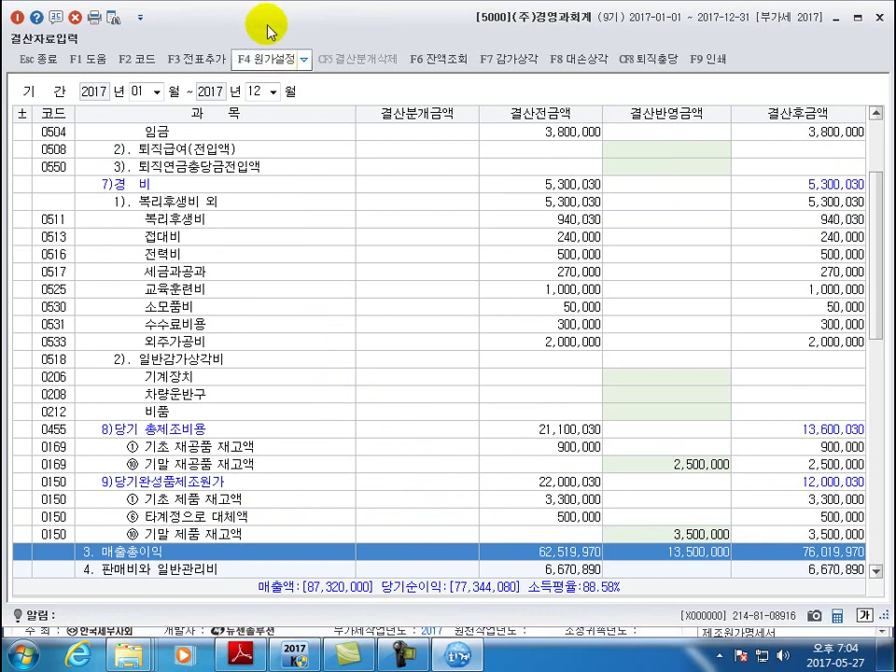
- Open the 대손상각 calculation without applying the saved data and move its window up for a clearer view
click(588, 69)
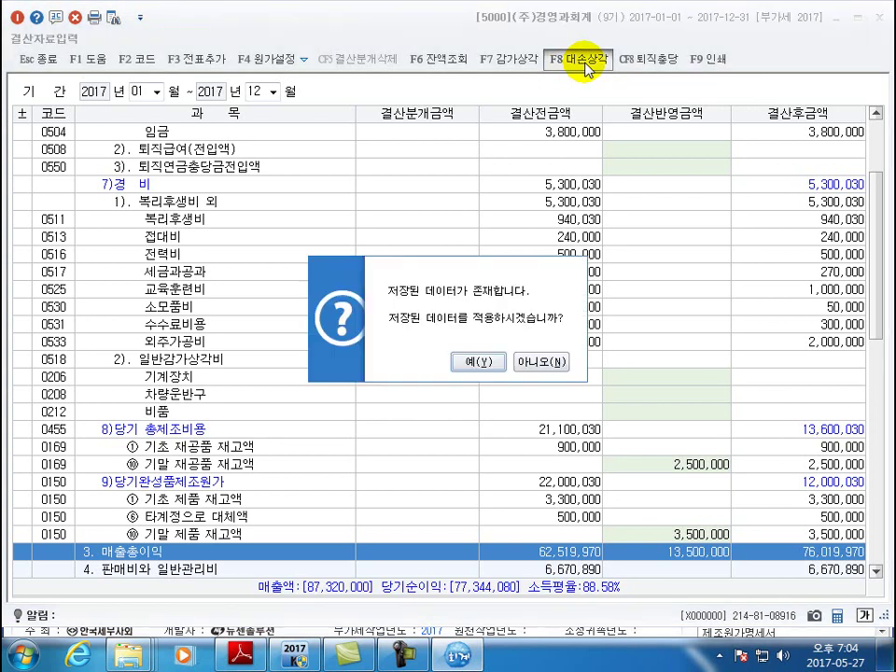
click(545, 361)
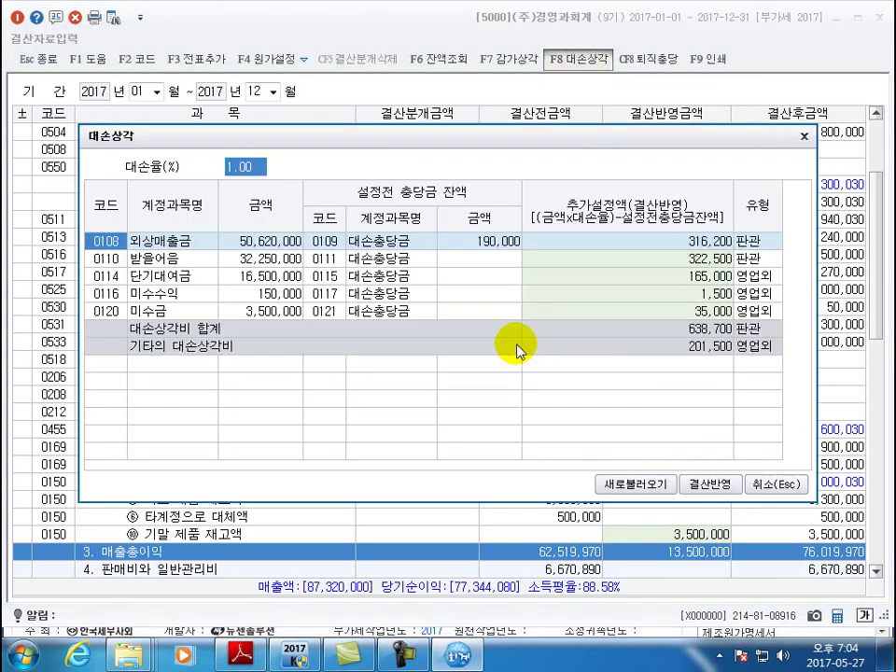
drag(372, 140, 360, 90)
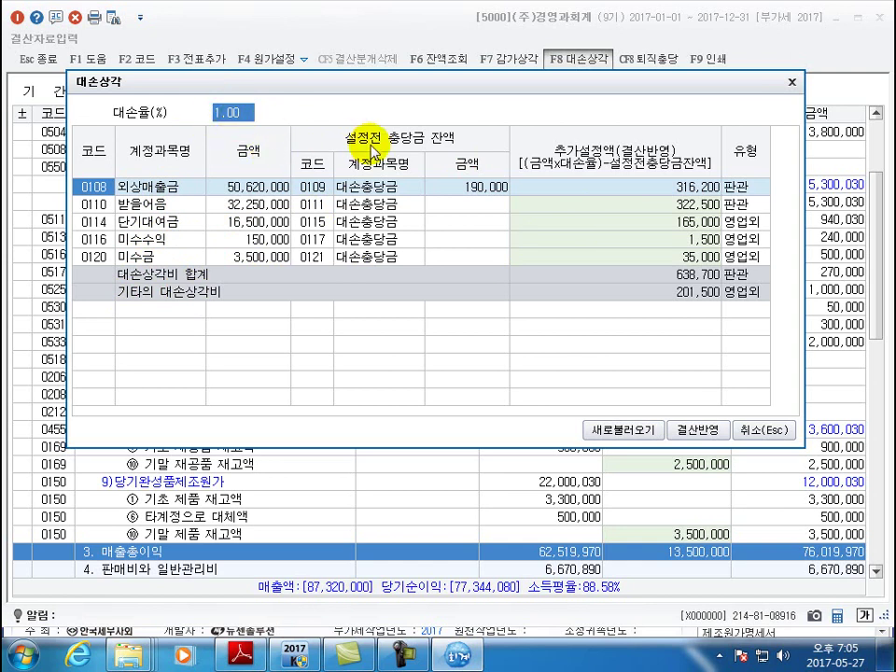
- Try a 대손율 of 2.00% in the 대손상각 calculation and return the rate to 1.00%
text(3)
key(Return)
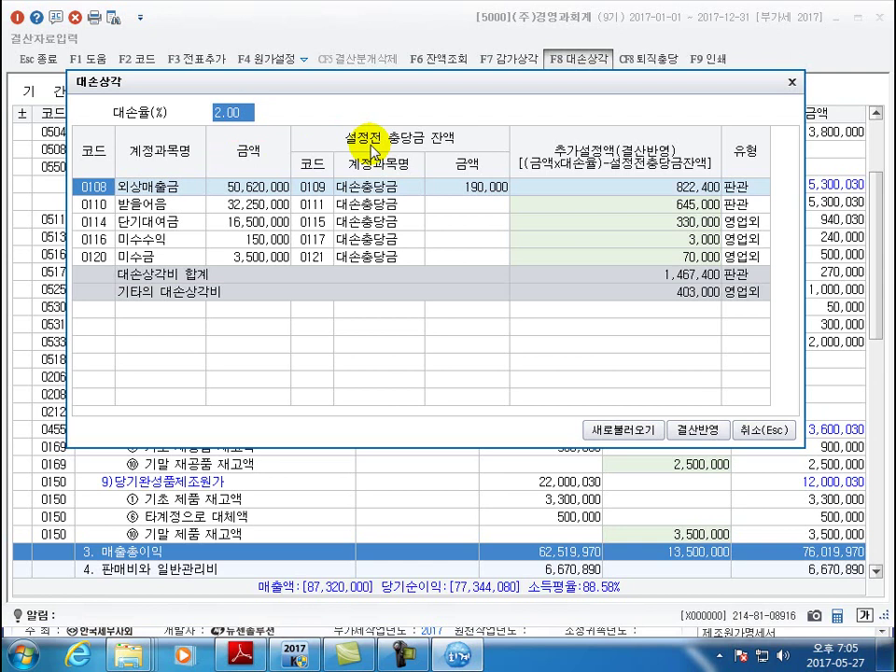
text(1)
key(Return)
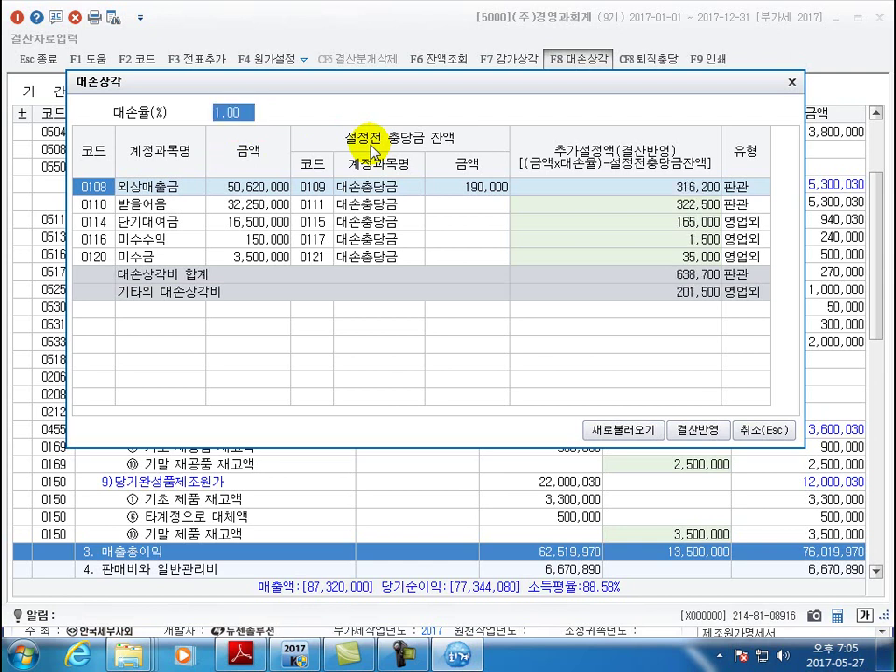
- Set the 추가설정액 of 단기대여금, 미수수익 and 미수금 to 0 in the 대손상각 calculation
click(689, 205)
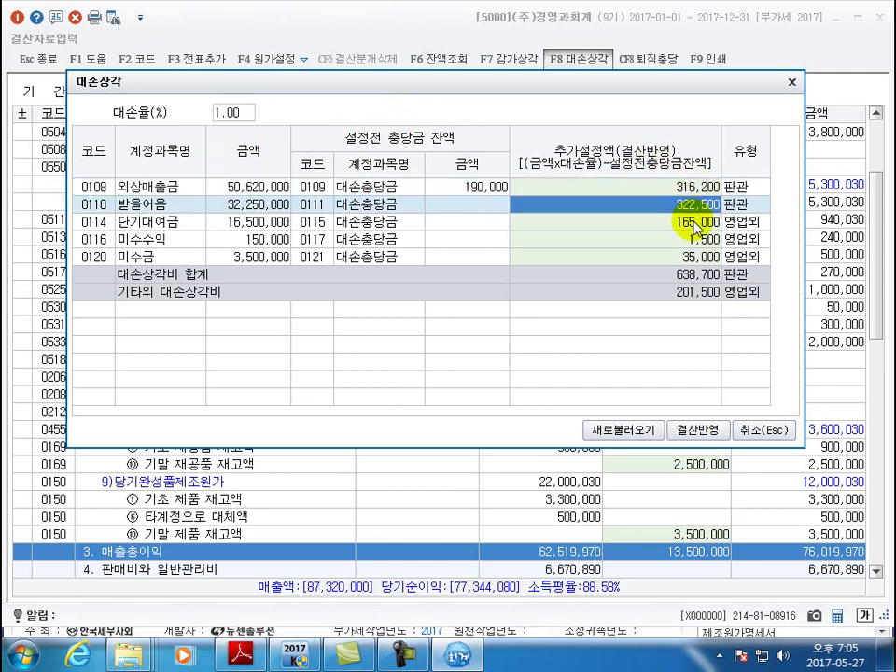
click(694, 225)
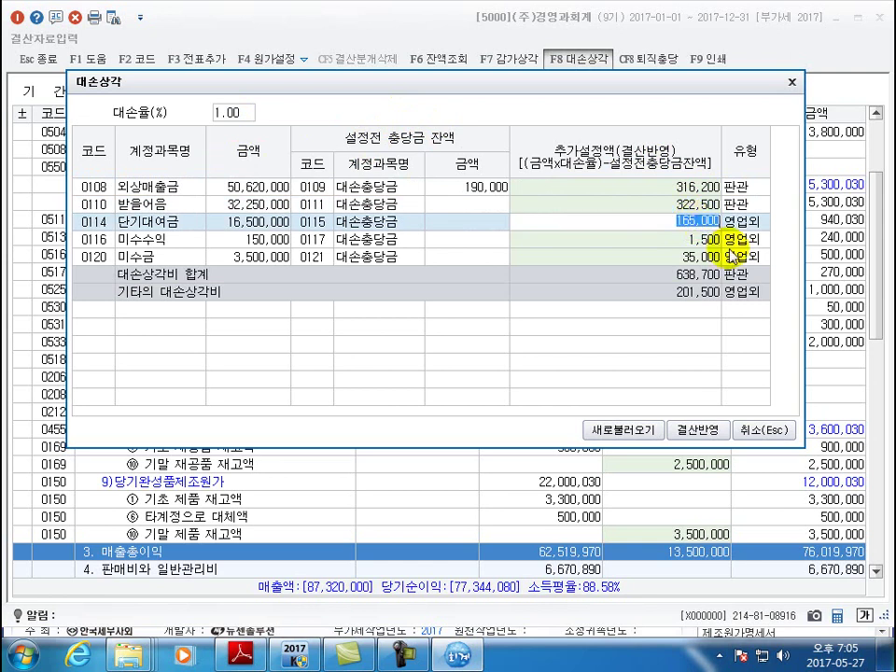
text(0)
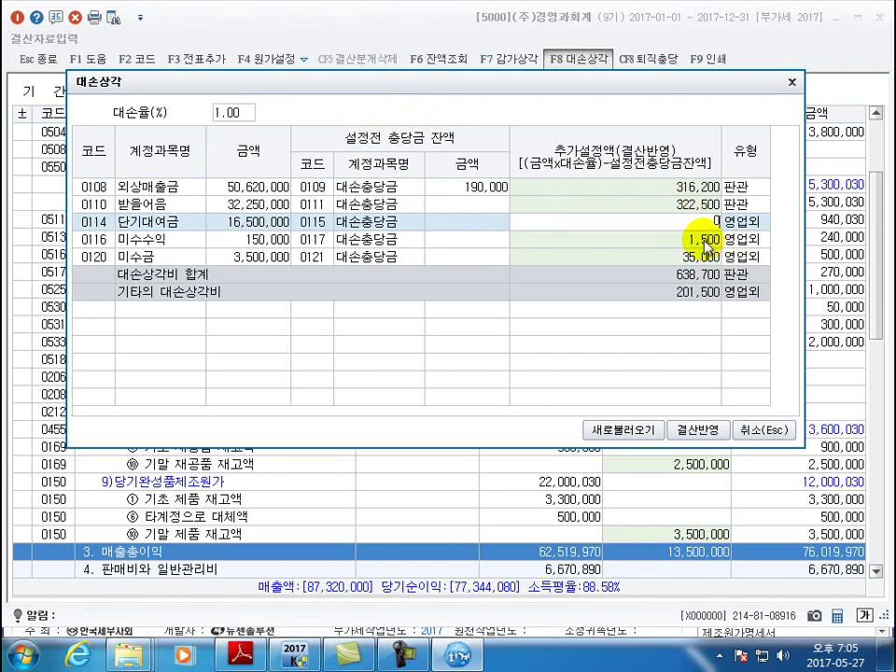
click(707, 241)
text(0)
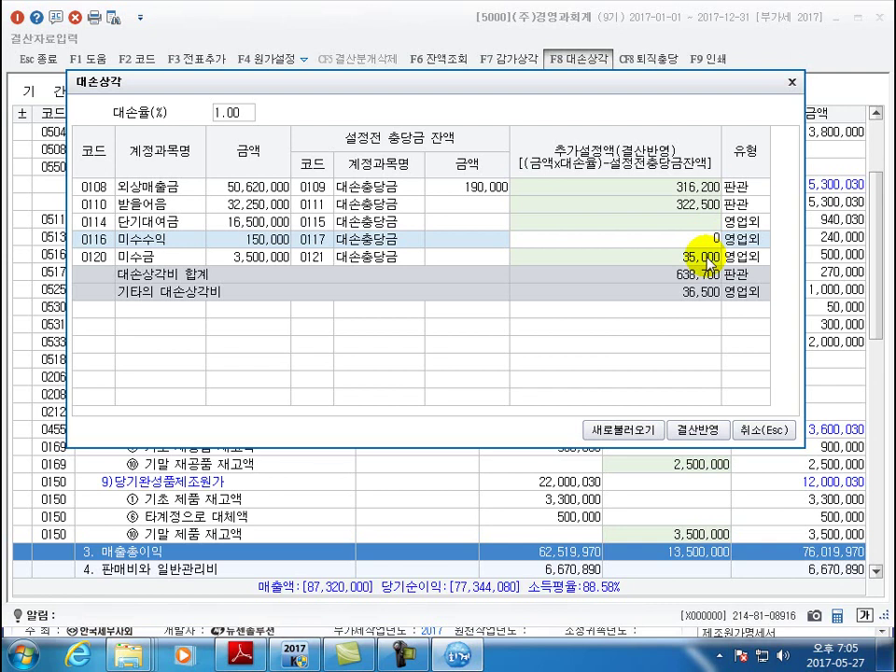
click(707, 257)
text(0)
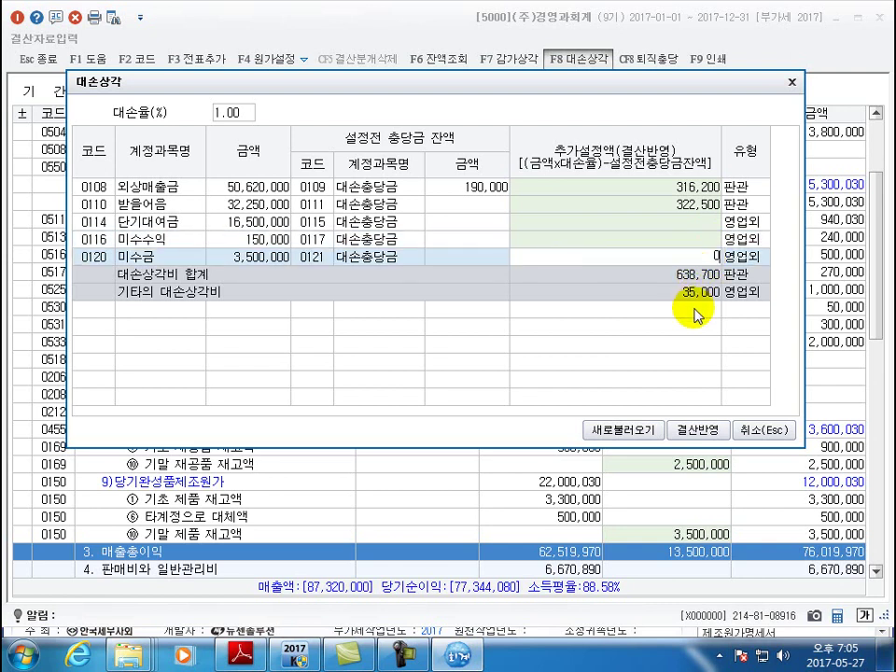
key(Return)
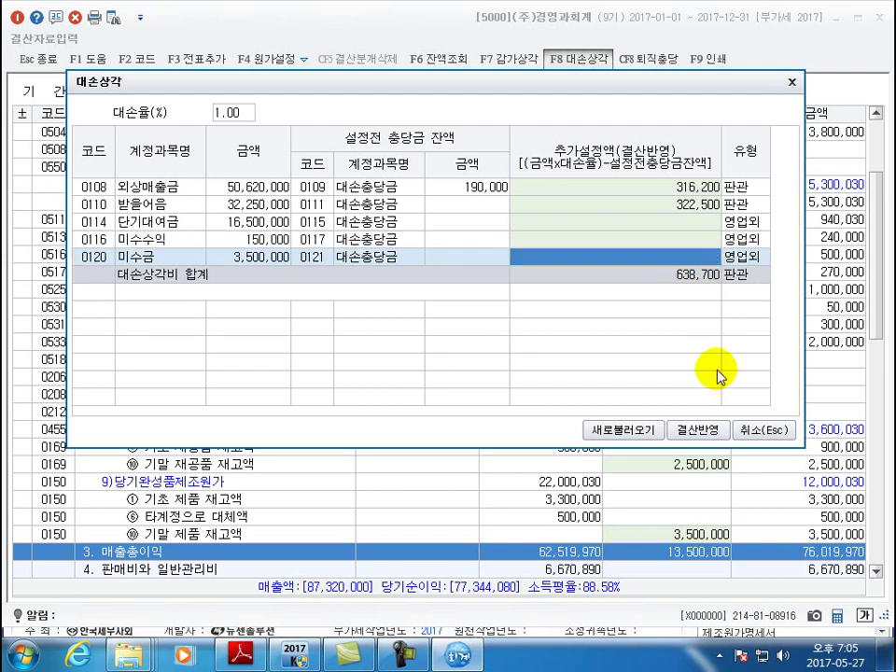
- Apply the remaining 대손상각 amounts for 외상매출금 and 받을어음 to the closing data
click(693, 188)
click(689, 203)
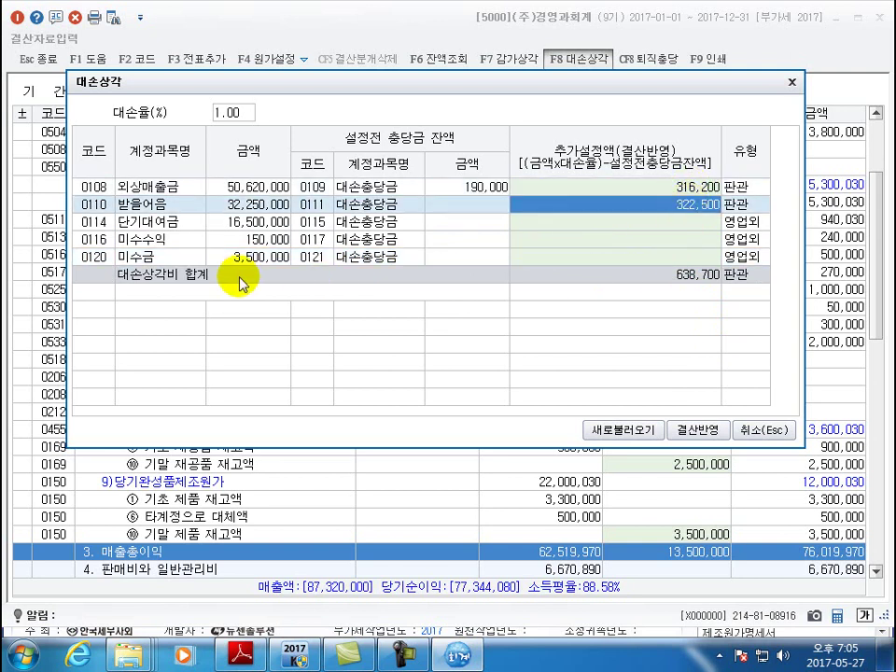
click(700, 280)
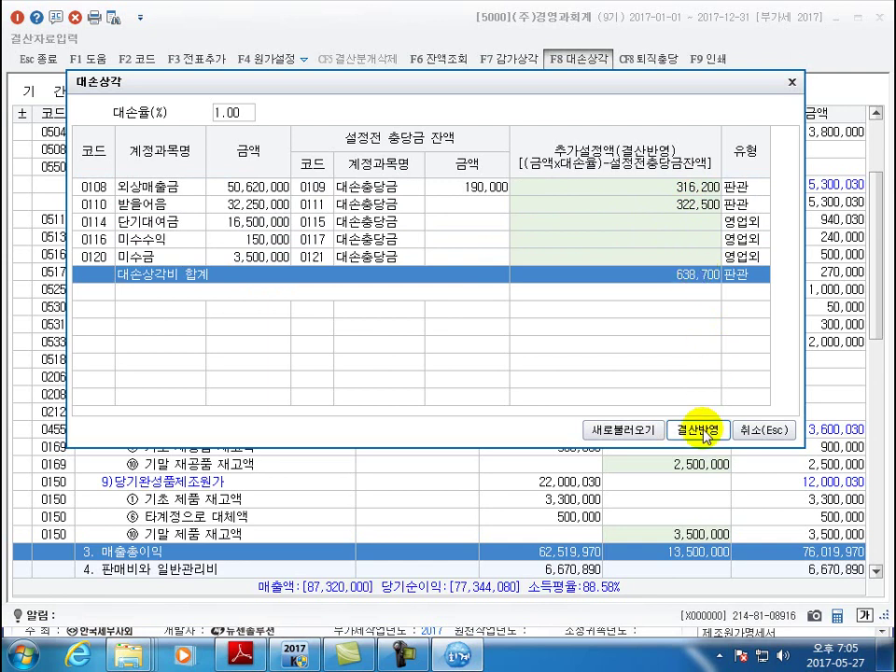
click(702, 431)
- Examine the 대손상각 amounts applied to 외상매출금 and 받을어음 under 판매비와 일반관리비
scroll(648, 431, down, 2)
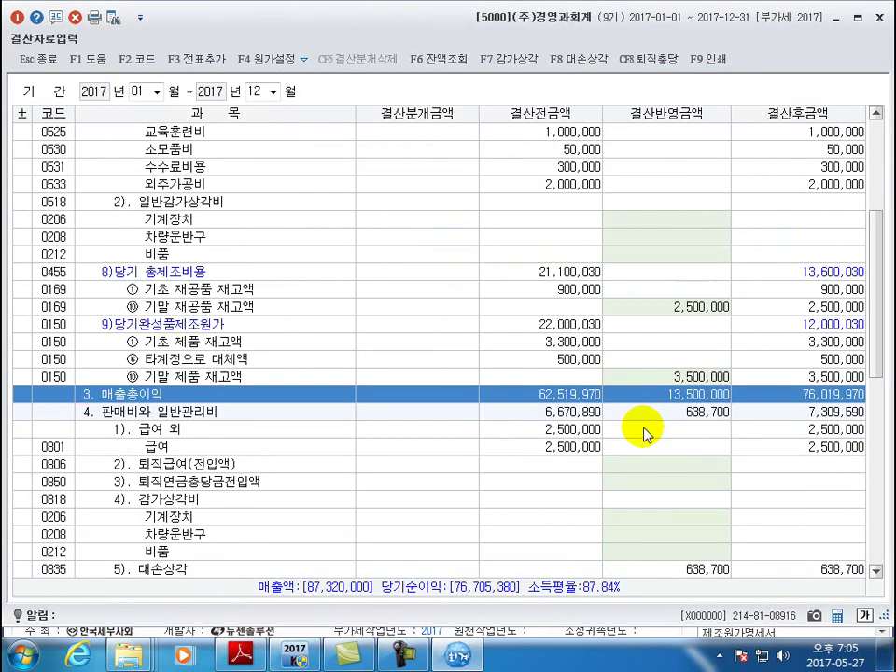
scroll(644, 434, down, 3)
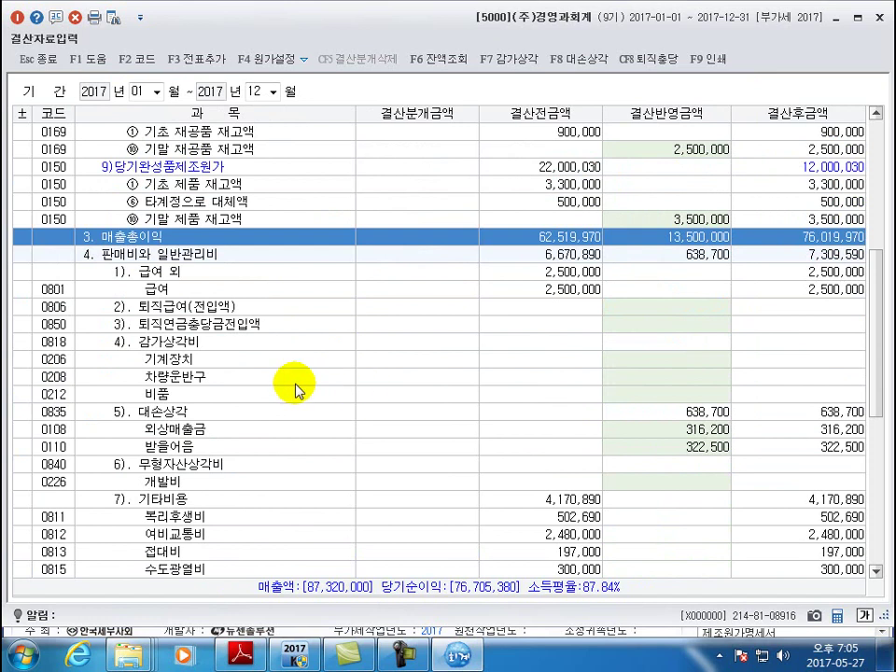
click(702, 432)
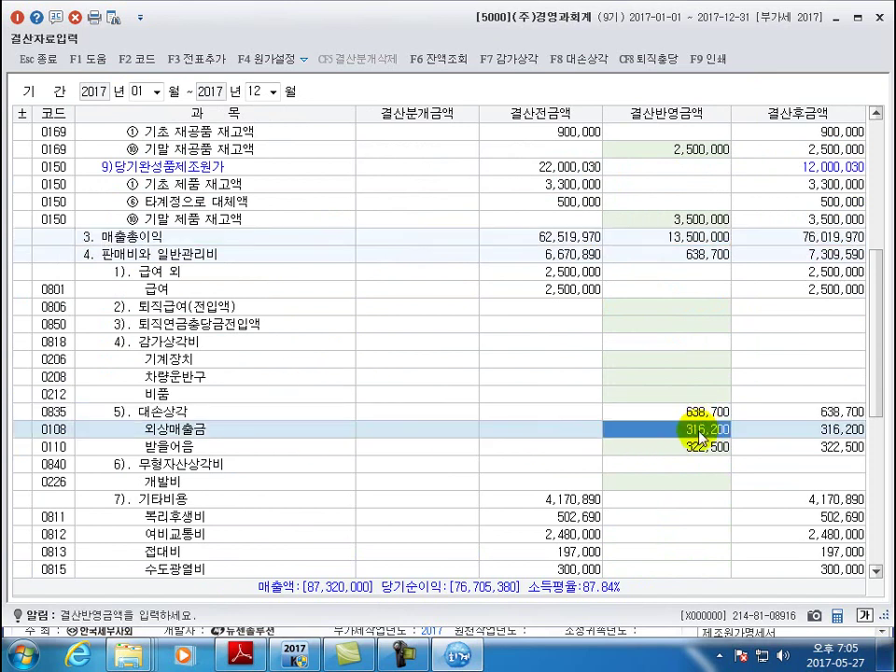
click(696, 449)
click(699, 434)
click(696, 449)
key(Up)
click(696, 451)
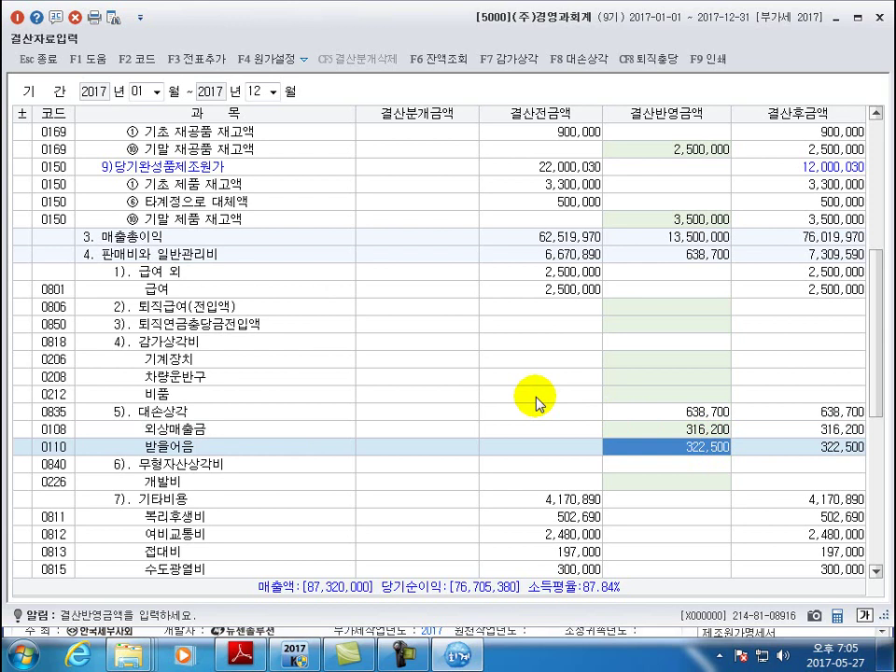
- Enter 750,000 as the 결산반영금액 for 0508 퇴직급여(전입액) under 노무비
scroll(466, 355, up, 2)
scroll(470, 360, up, 6)
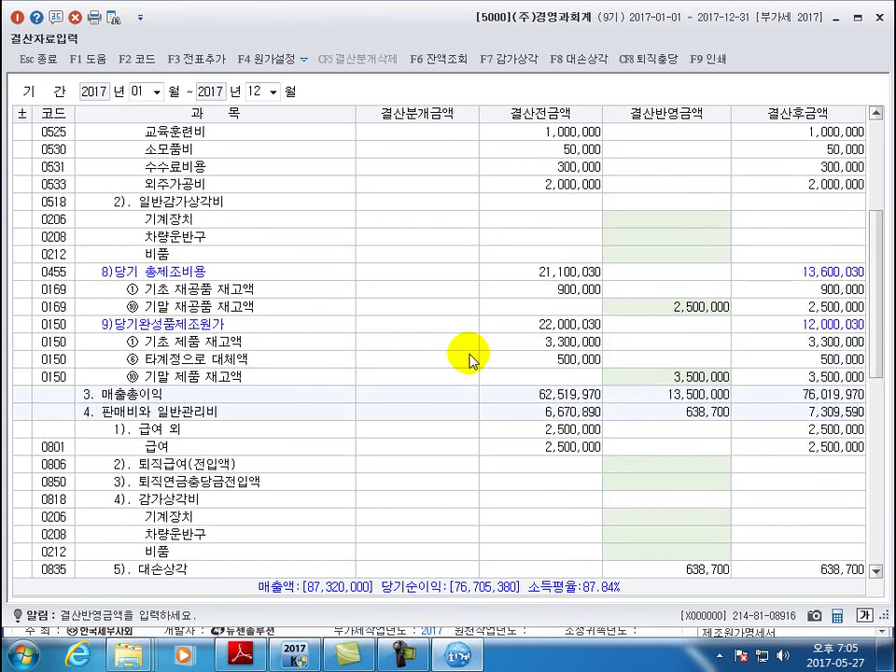
scroll(470, 359, up, 1)
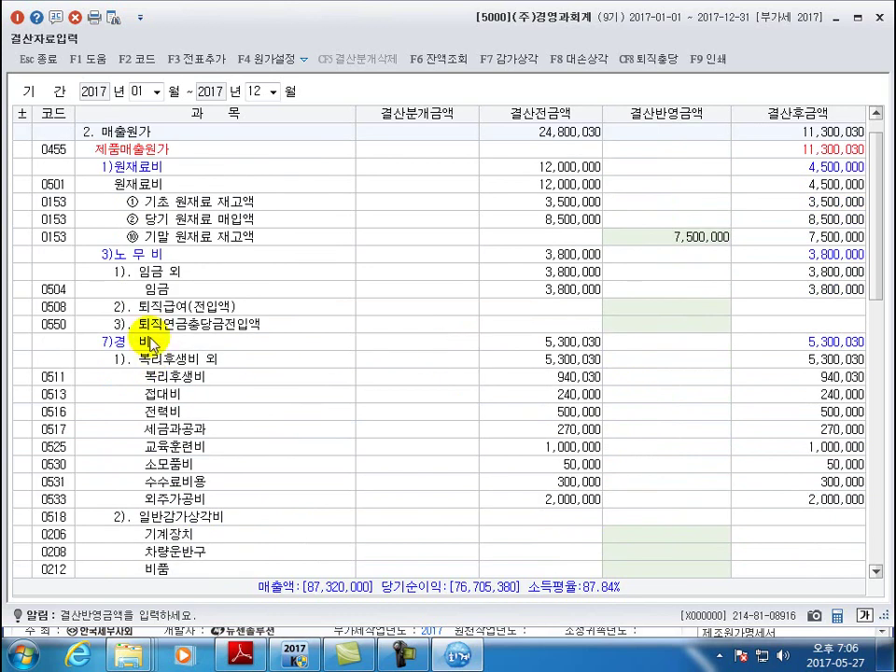
click(143, 258)
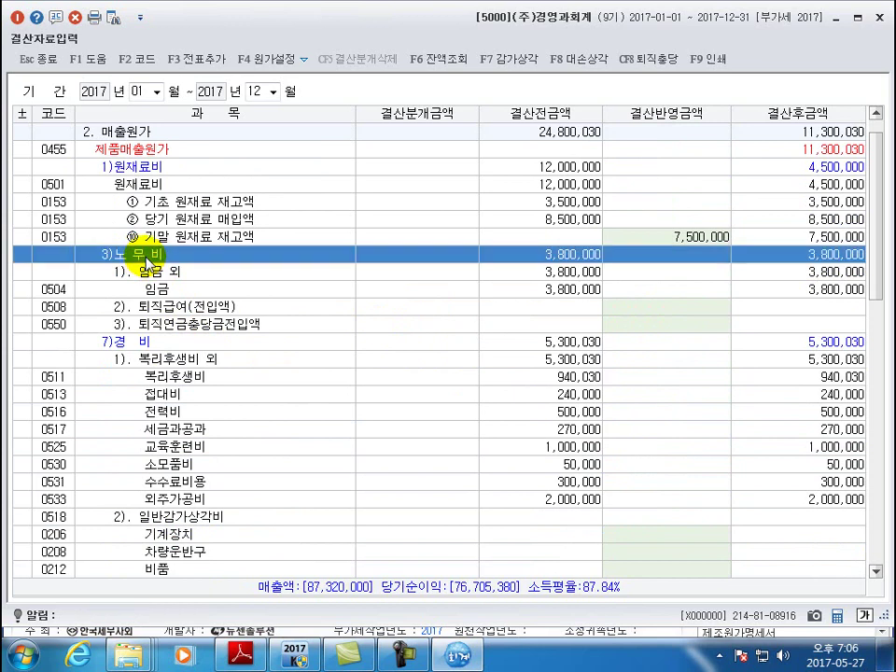
click(664, 316)
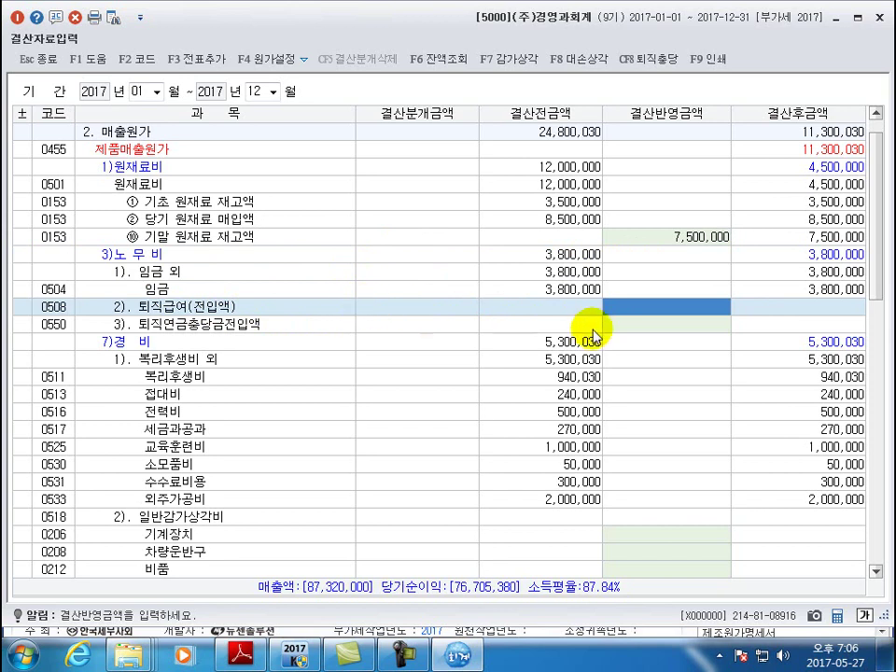
text(7500000)
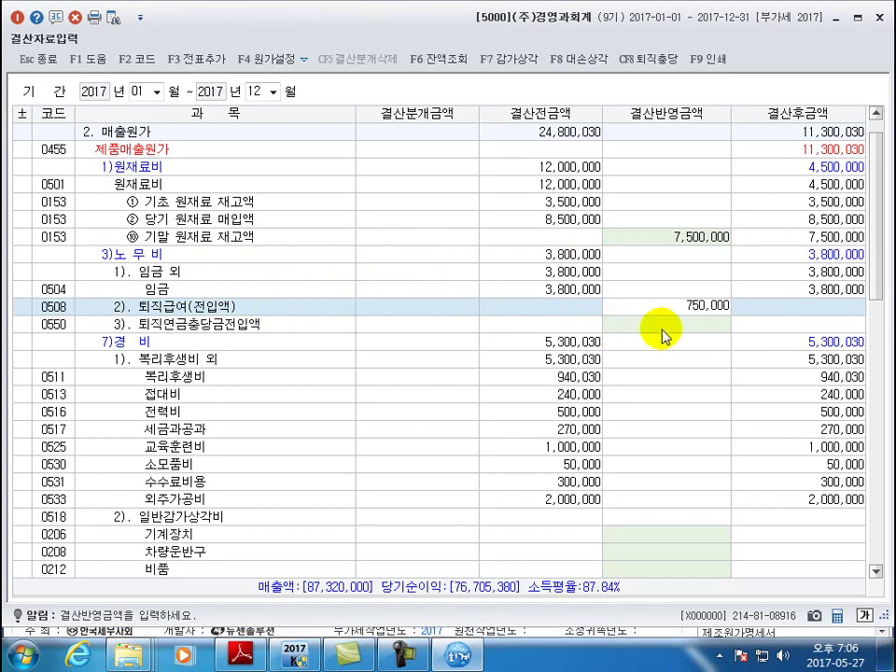
key(Return)
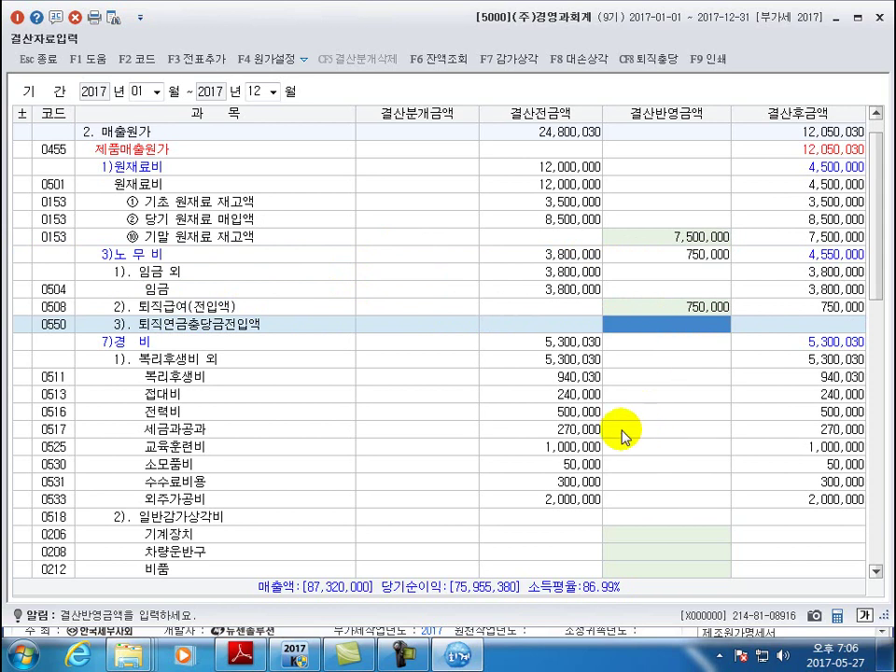
- Enter 1,500,000 as the 결산반영금액 for 0806 퇴직급여(전입액) under 판매비와 일반관리비
scroll(553, 411, down, 8)
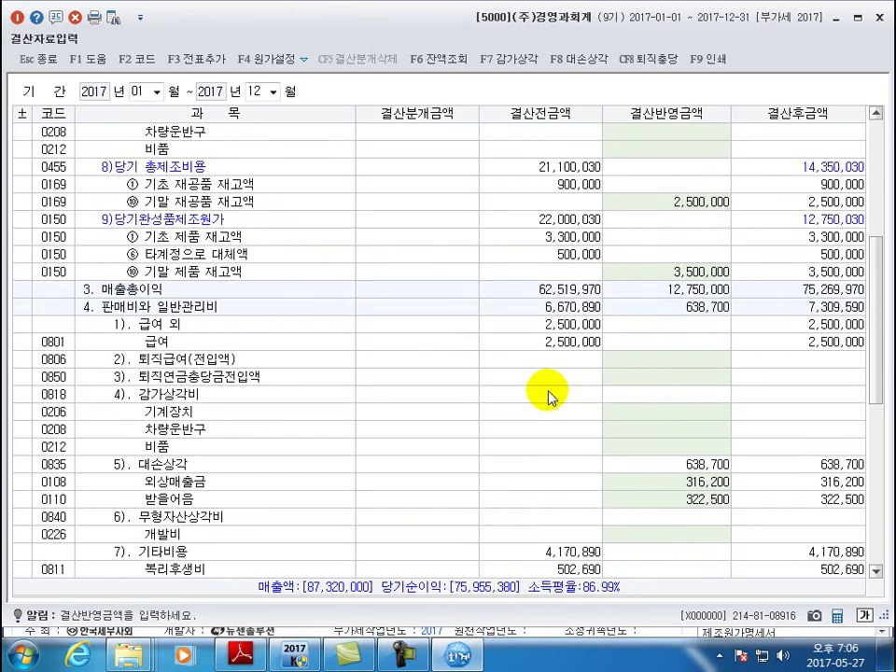
click(224, 306)
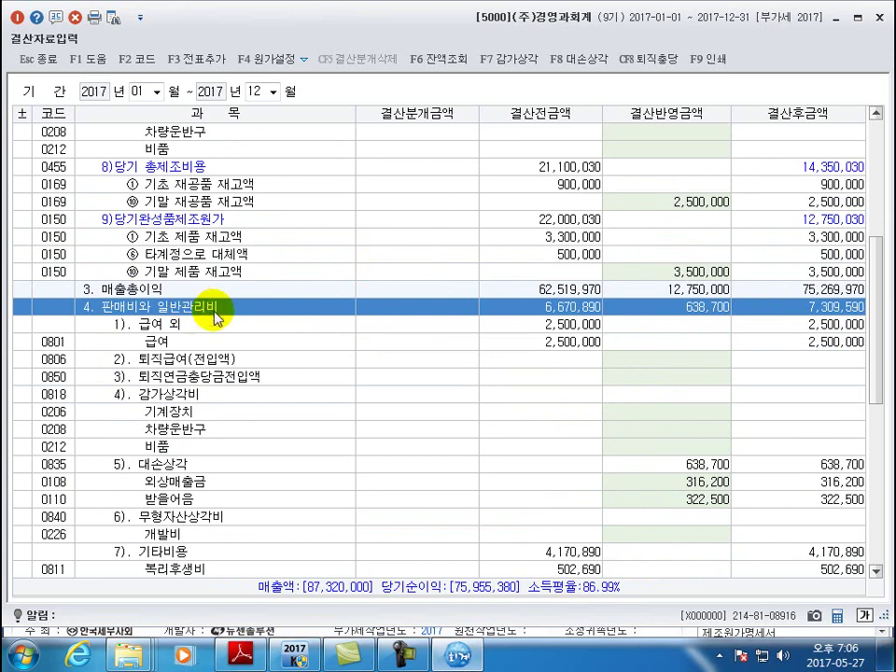
click(669, 362)
text(1)
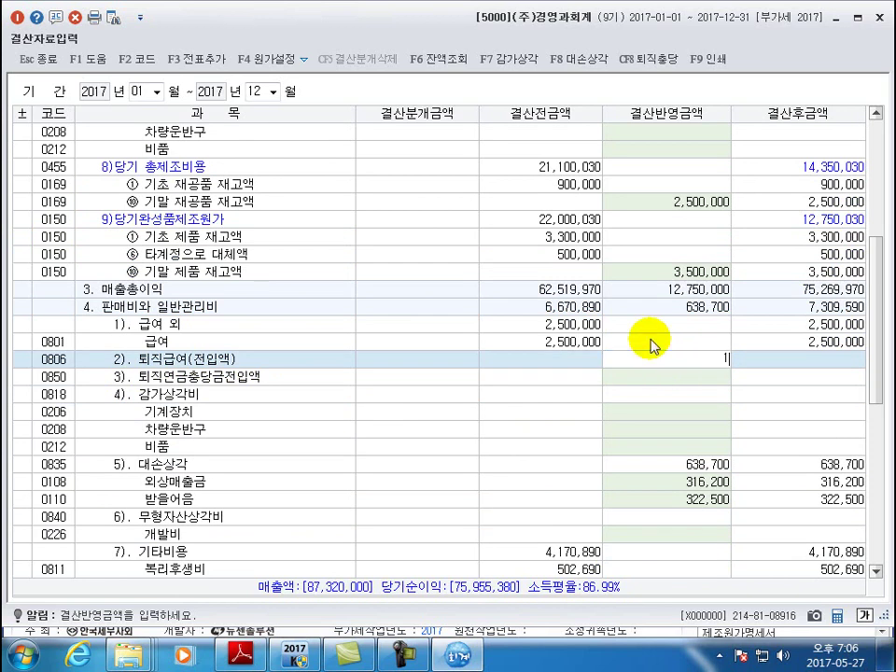
text(,500,000)
key(Return)
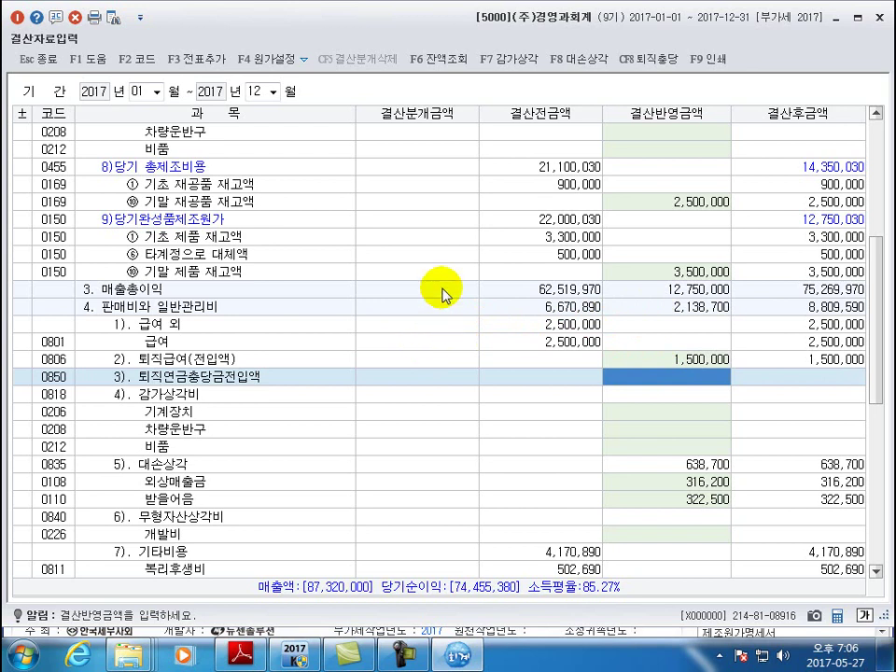
- Apply the calculated 감가상각 amounts to the closing data and check 기계장치 and 차량운반구 under 경비
click(518, 61)
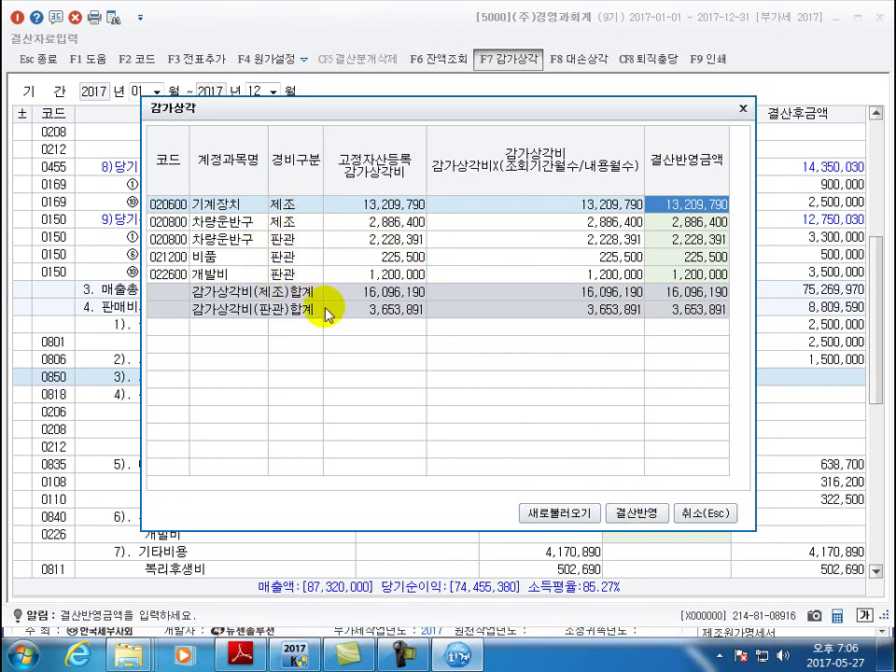
click(637, 514)
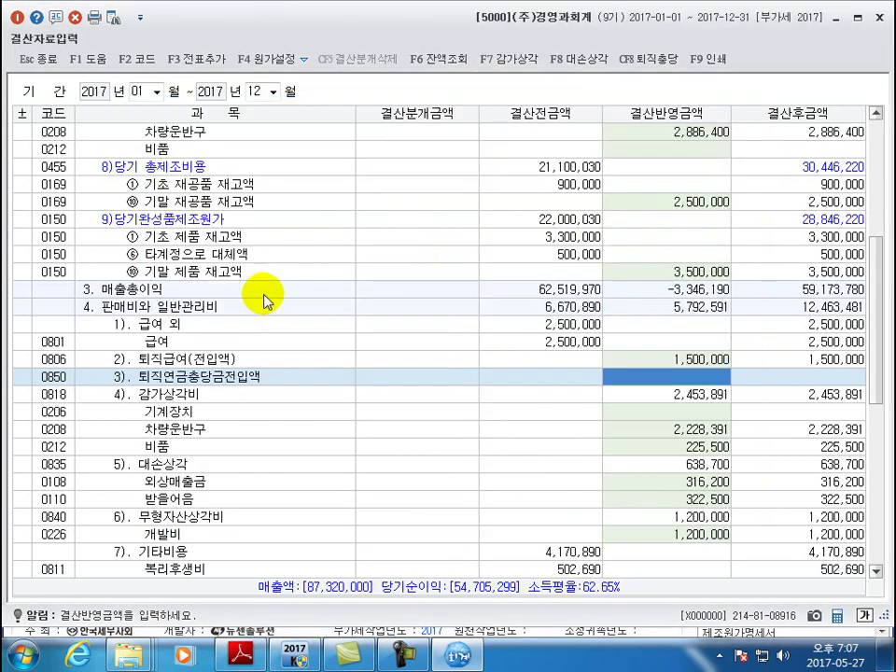
scroll(266, 300, up, 6)
click(216, 236)
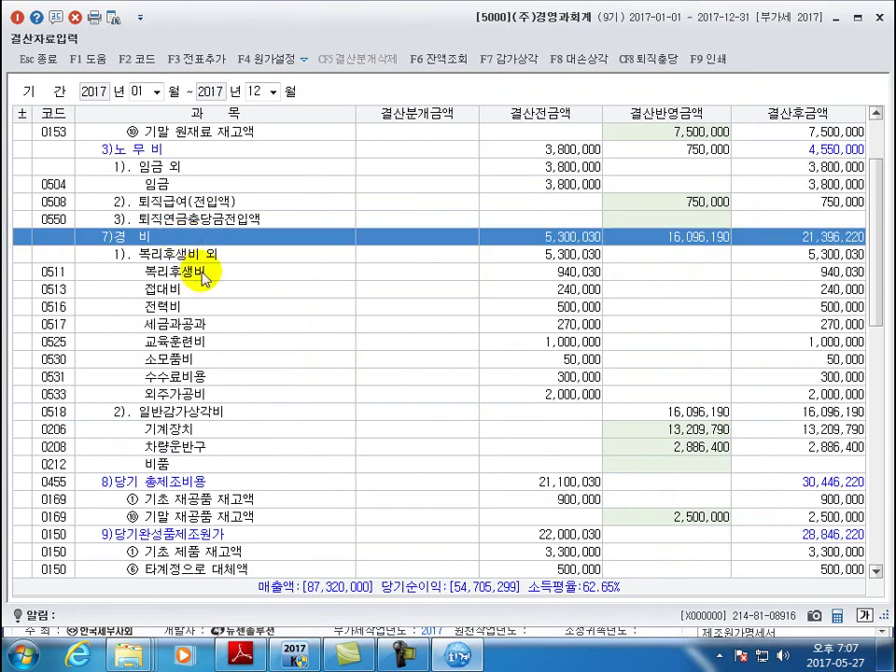
click(694, 432)
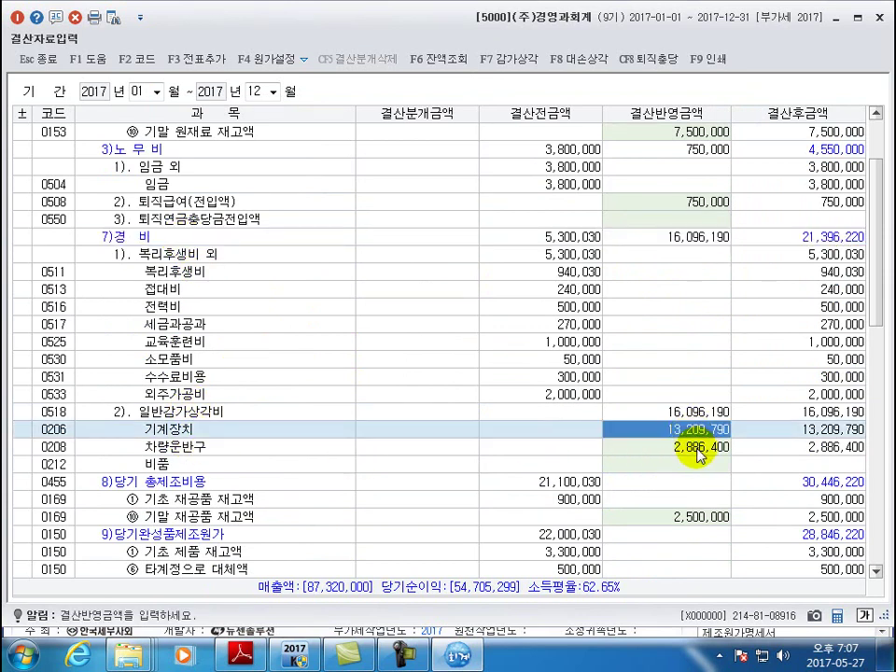
click(695, 448)
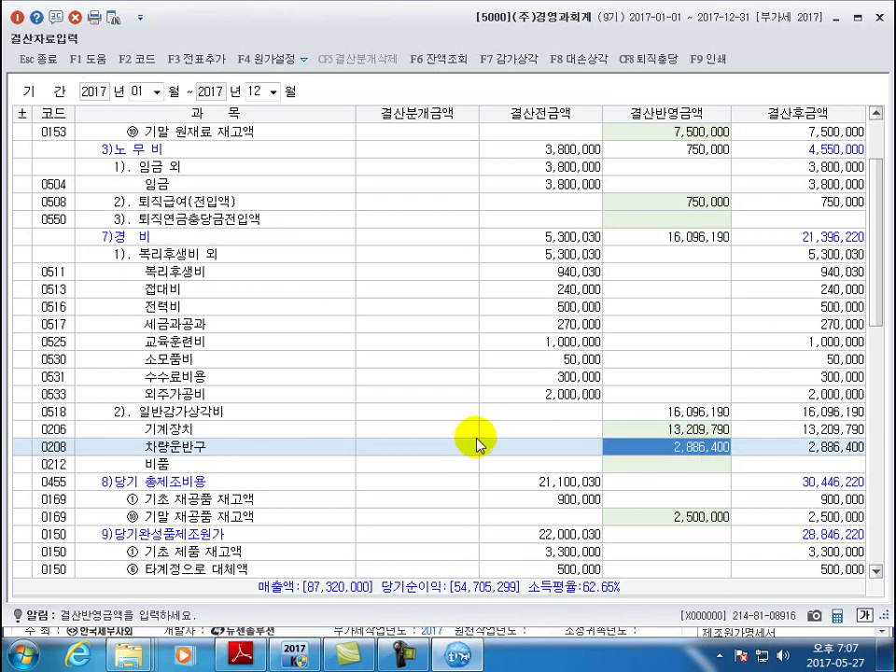
- Examine the depreciation amounts applied to 차량운반구, 비품 and 개발비 under 판매비와 일반관리비
scroll(476, 446, down, 7)
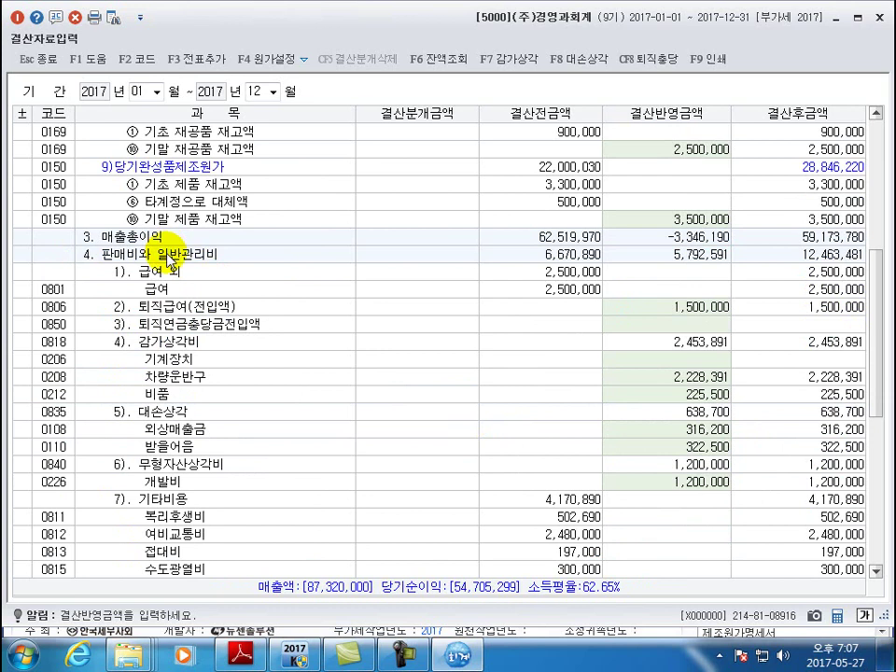
click(168, 256)
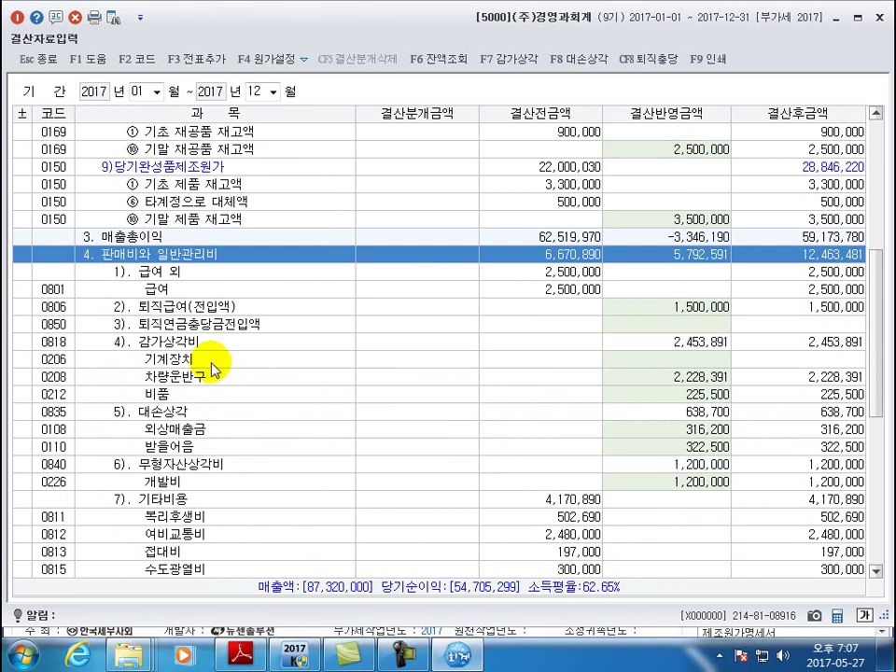
click(700, 396)
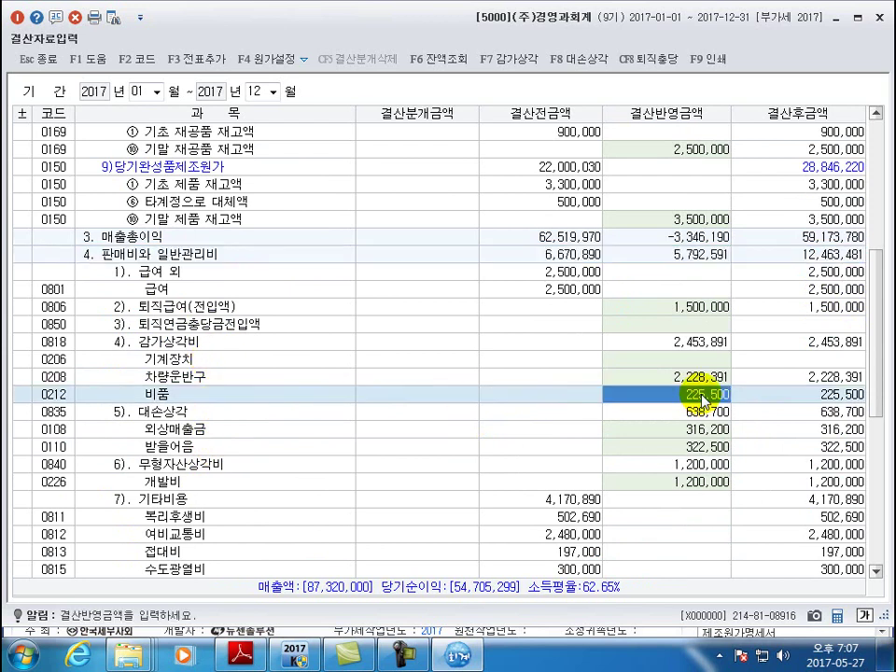
click(703, 378)
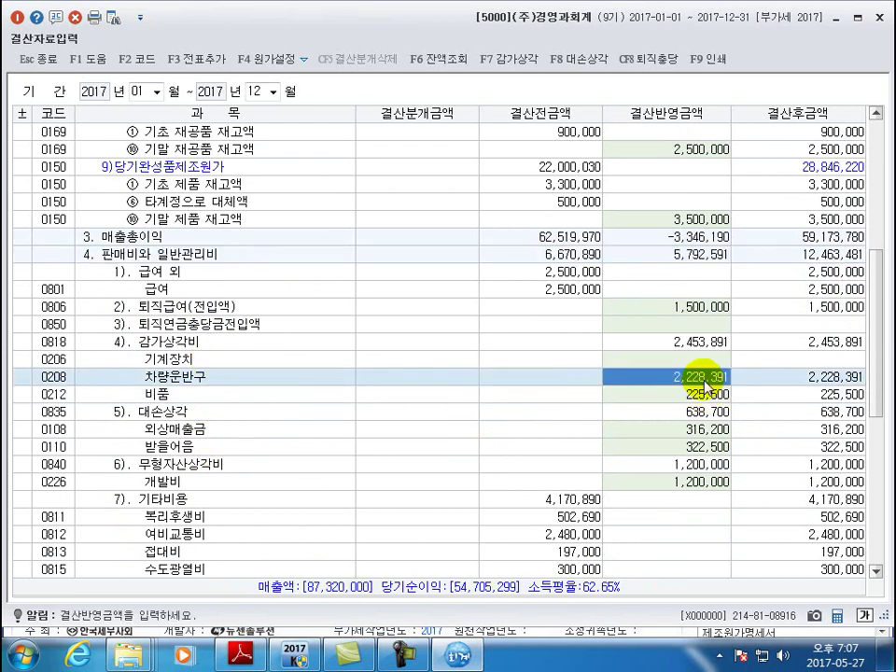
click(703, 396)
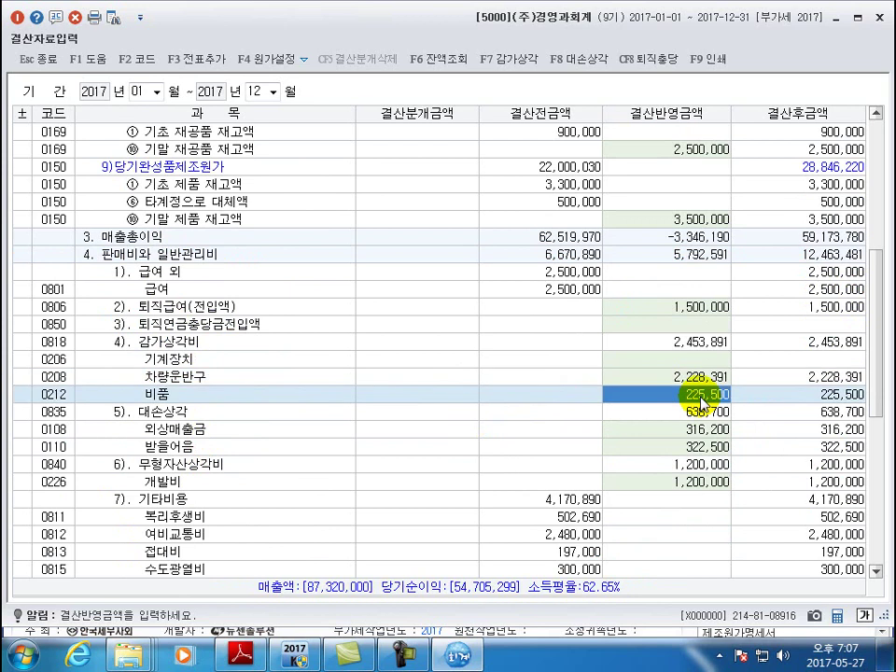
click(680, 484)
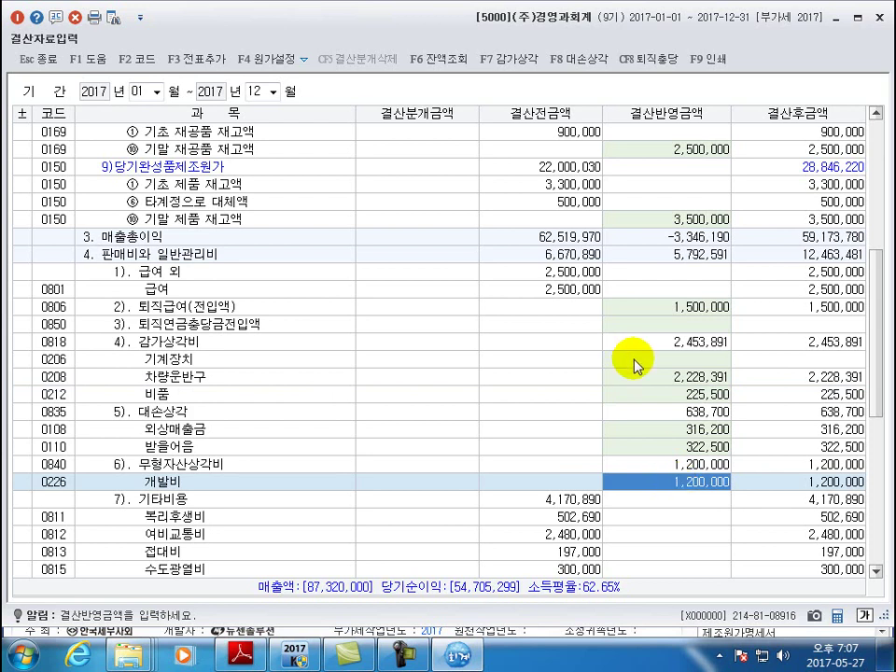
- Enter 15,400 as the 결산반영금액 for 0136 선납세금 under 법인세등
drag(877, 340, 873, 520)
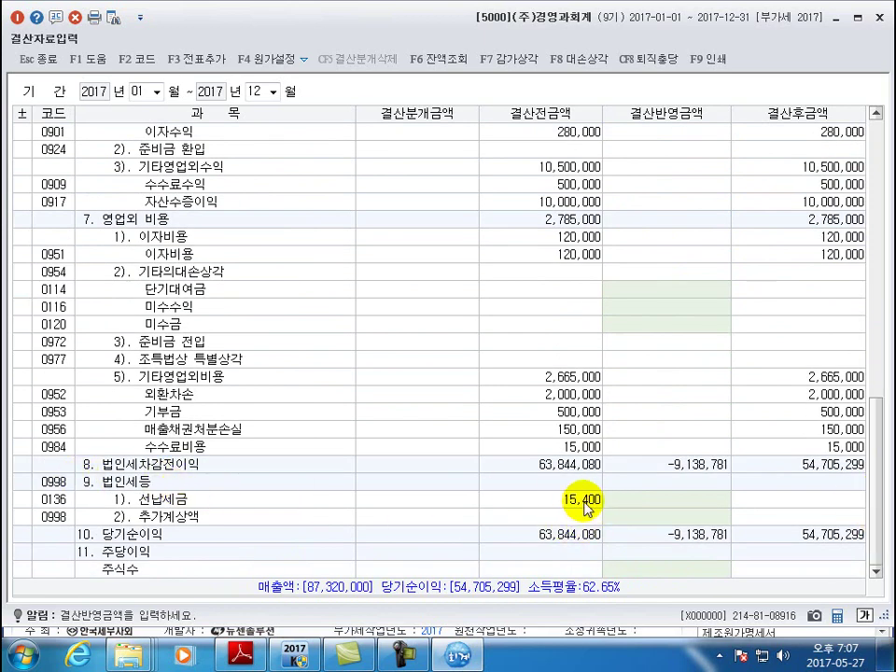
click(674, 502)
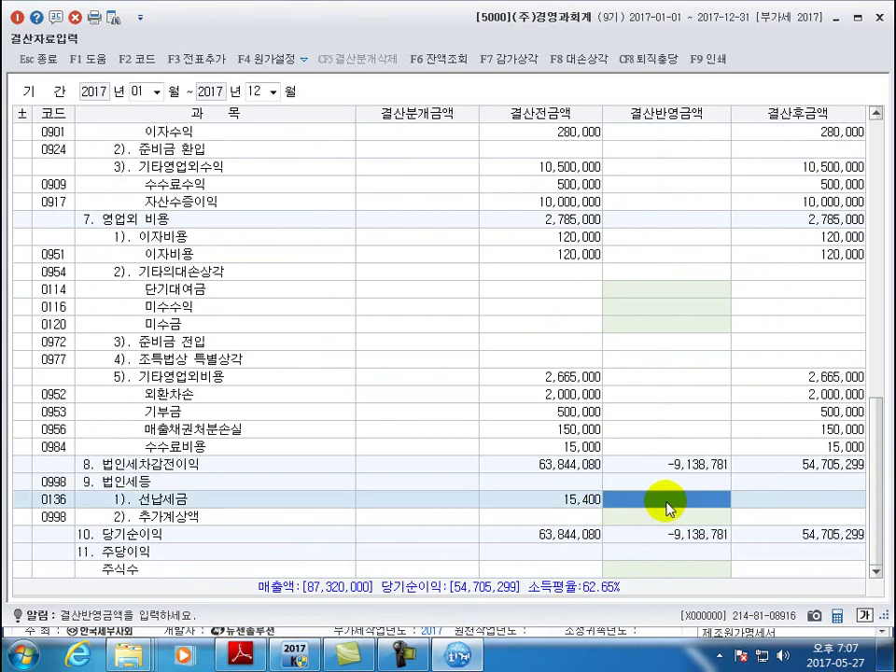
text(15,400)
key(Return)
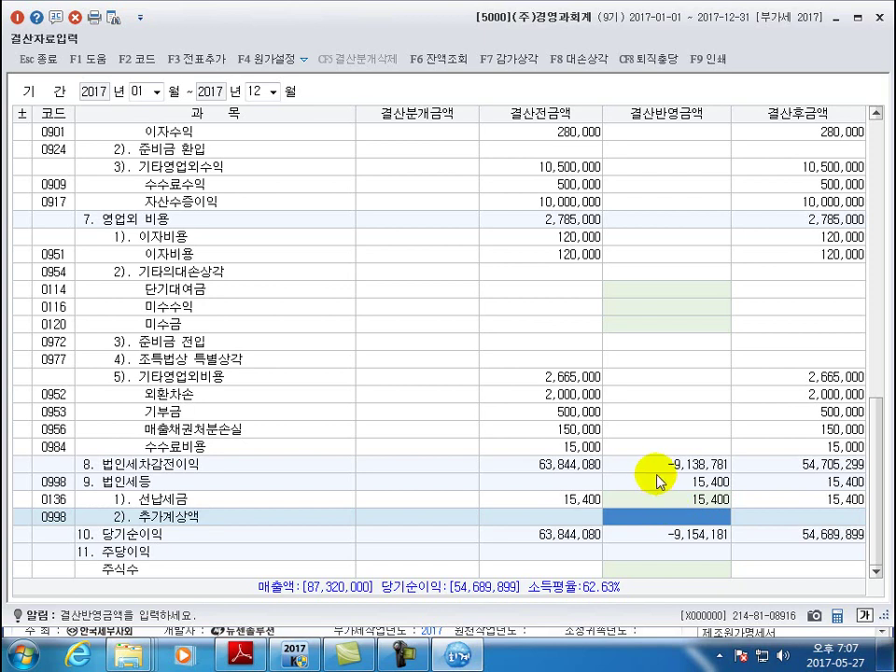
click(704, 503)
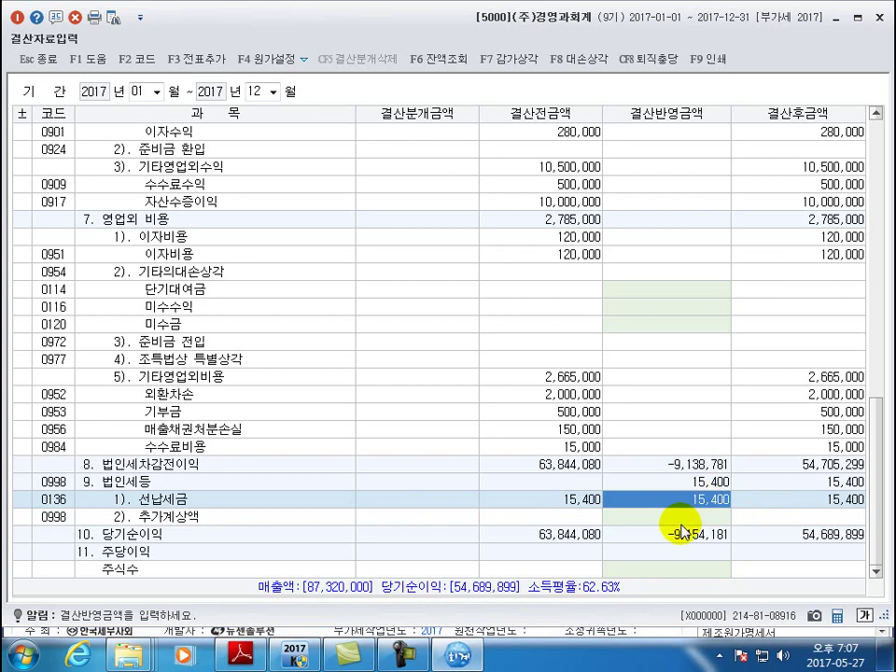
- Enter 3,674,600 as the 결산반영금액 for 0998 추가계상액 and check the 법인세등 total against 선납세금
click(682, 520)
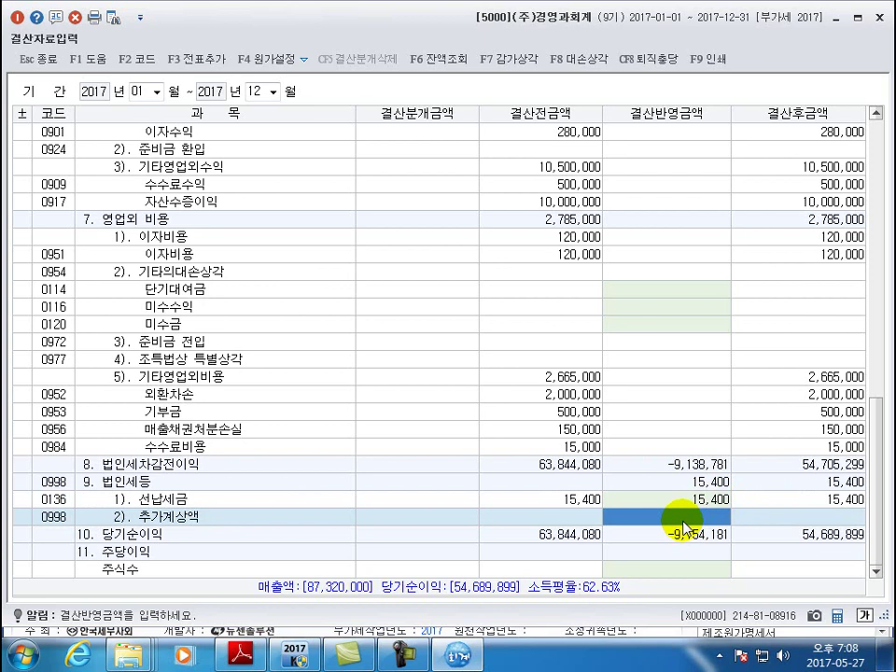
text(3,6)
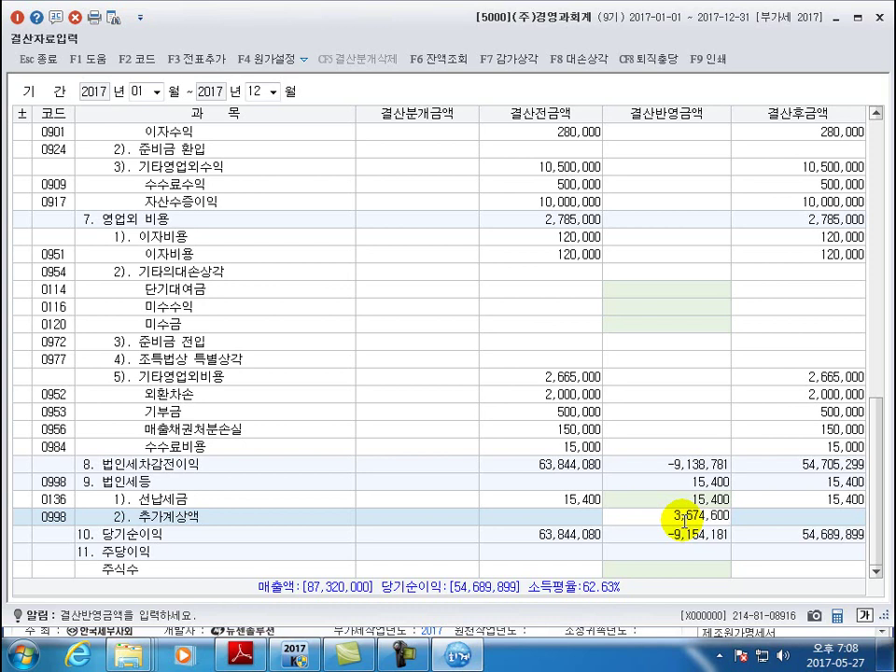
text(74,600)
key(Return)
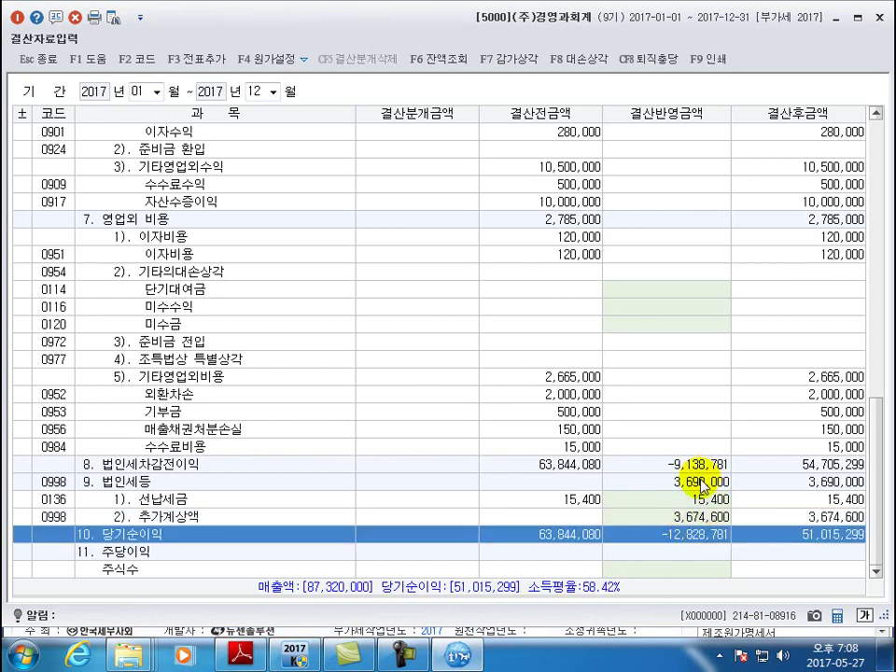
click(700, 484)
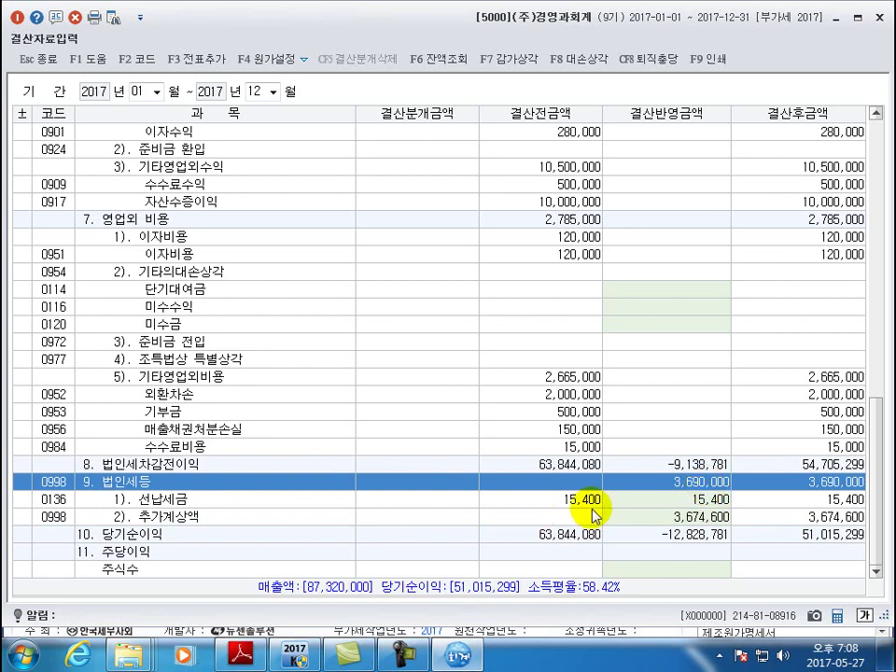
click(683, 501)
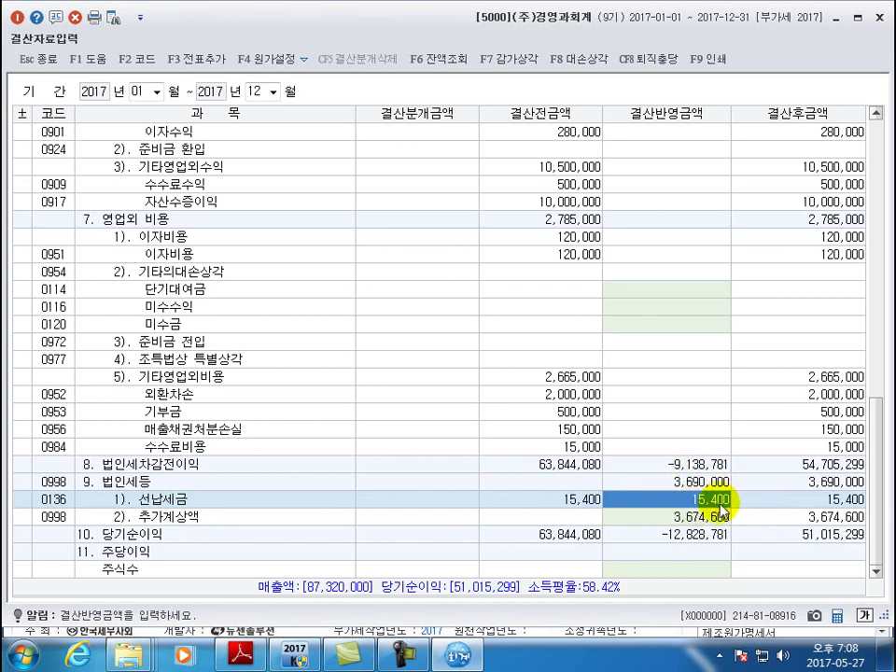
click(677, 519)
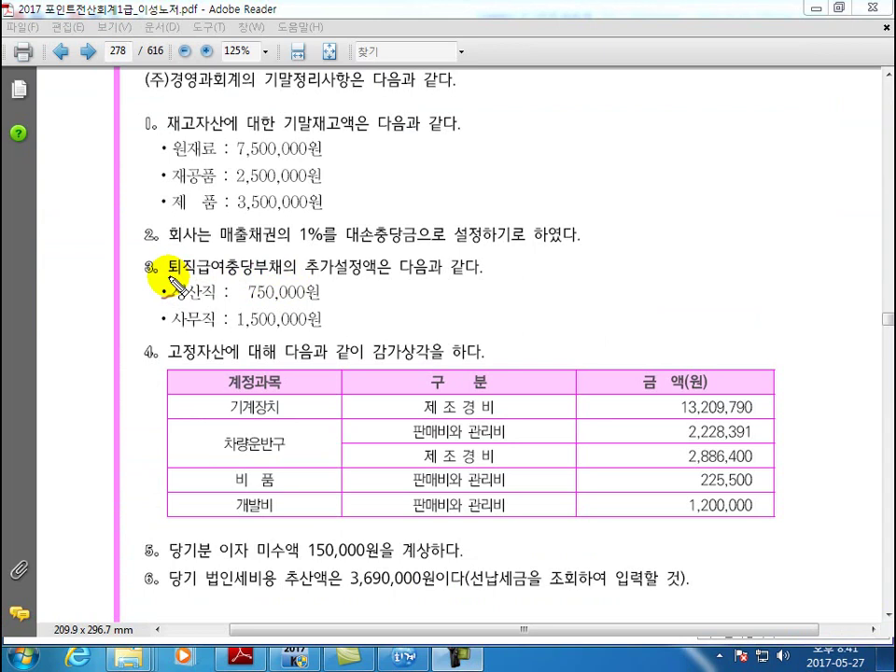
- In the textbook PDF, underline item 3's 퇴직급여충당부채의 추가설정액 and mark the 생산직 750,000 and 사무직 1,500,000 lines
drag(169, 274, 383, 278)
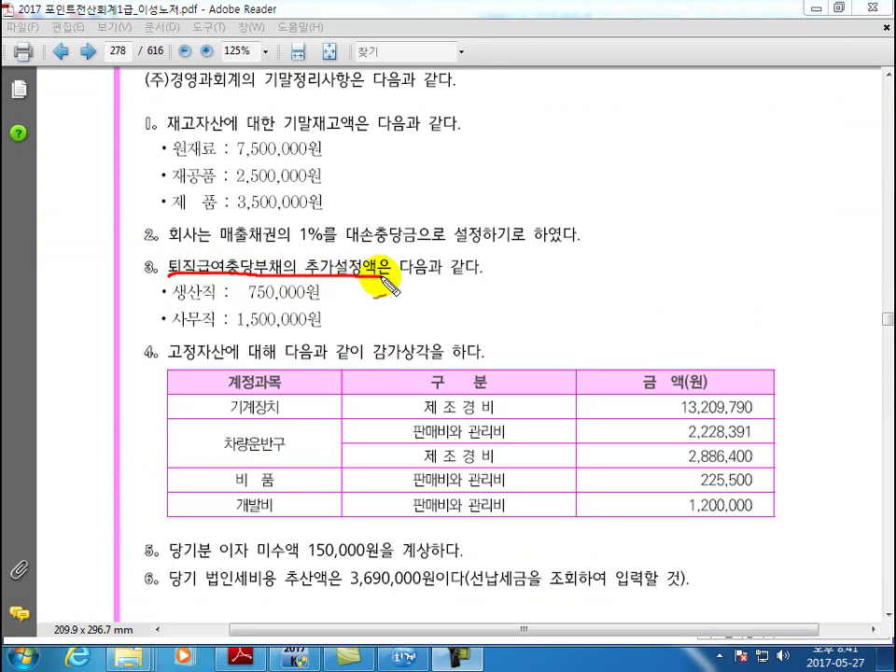
drag(174, 297, 266, 301)
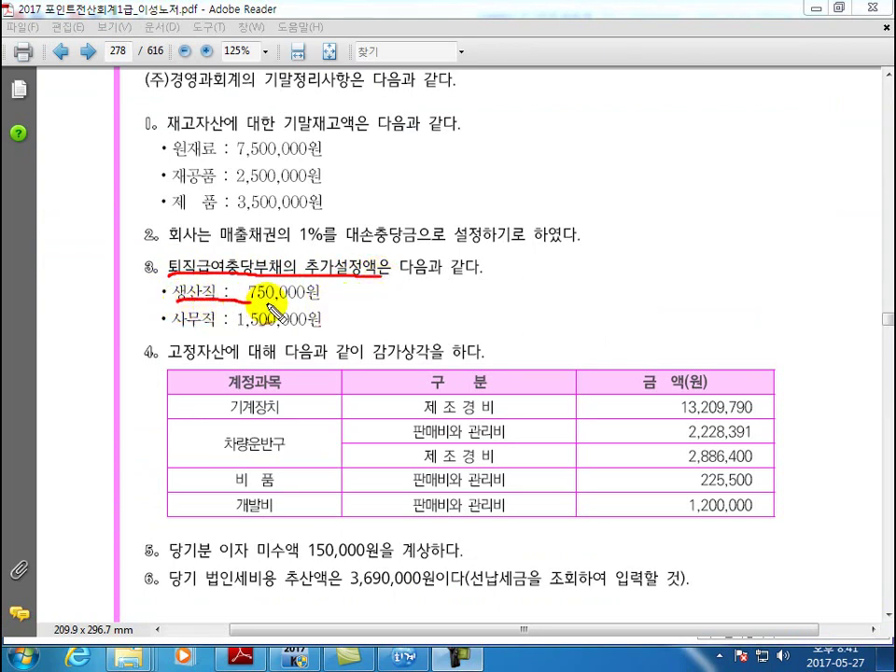
drag(331, 288, 351, 289)
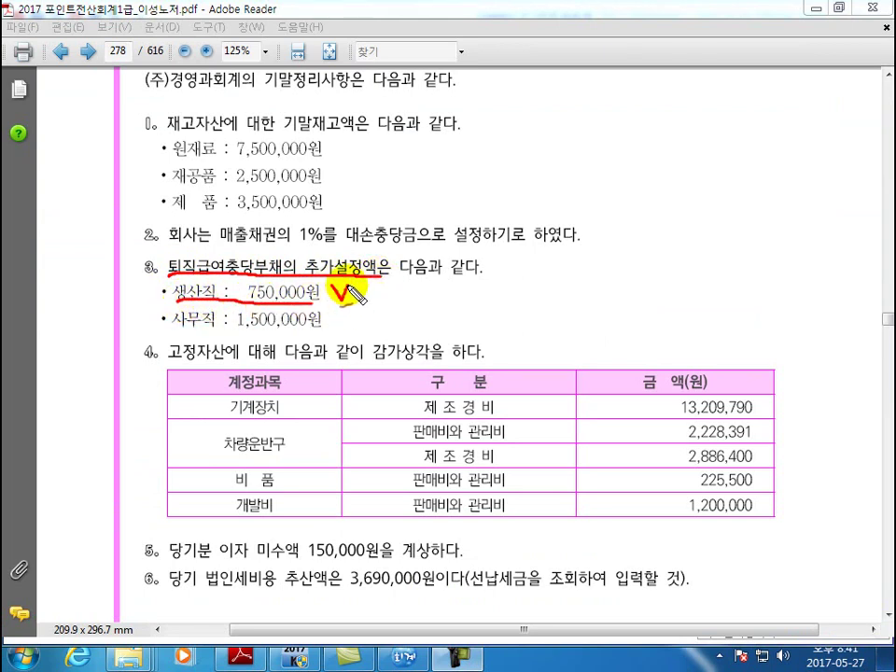
mouse_move(178, 334)
mouse_down()
mouse_move(317, 328)
mouse_move(343, 322)
mouse_move(353, 302)
mouse_up()
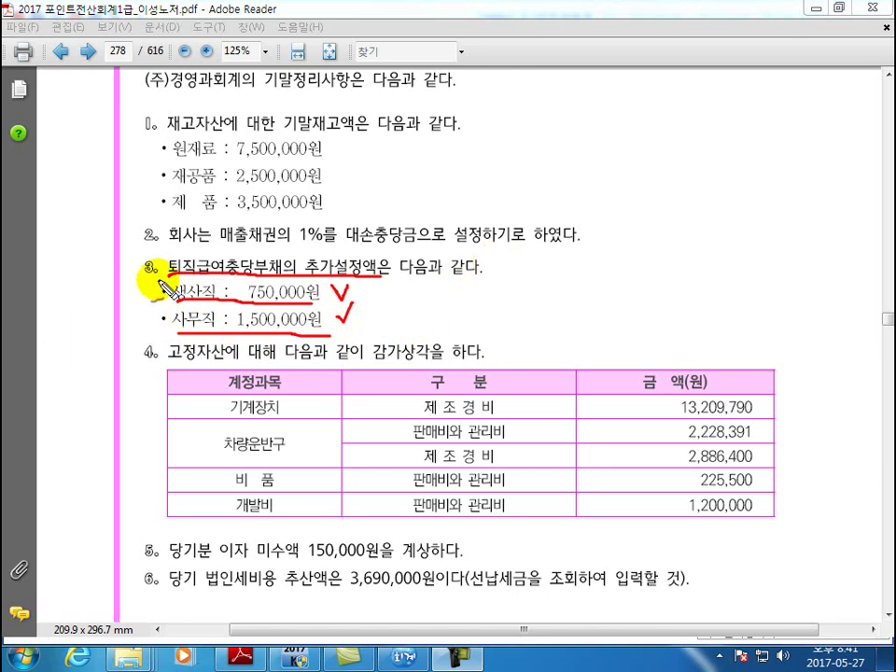
- Handwrite 추계액 beside item 3, with 20,750,000 for 생산직 and 11,500,000 for 사무직
mouse_move(510, 251)
mouse_down()
mouse_move(528, 252)
mouse_move(517, 262)
mouse_move(564, 244)
mouse_move(601, 244)
mouse_move(606, 255)
mouse_up()
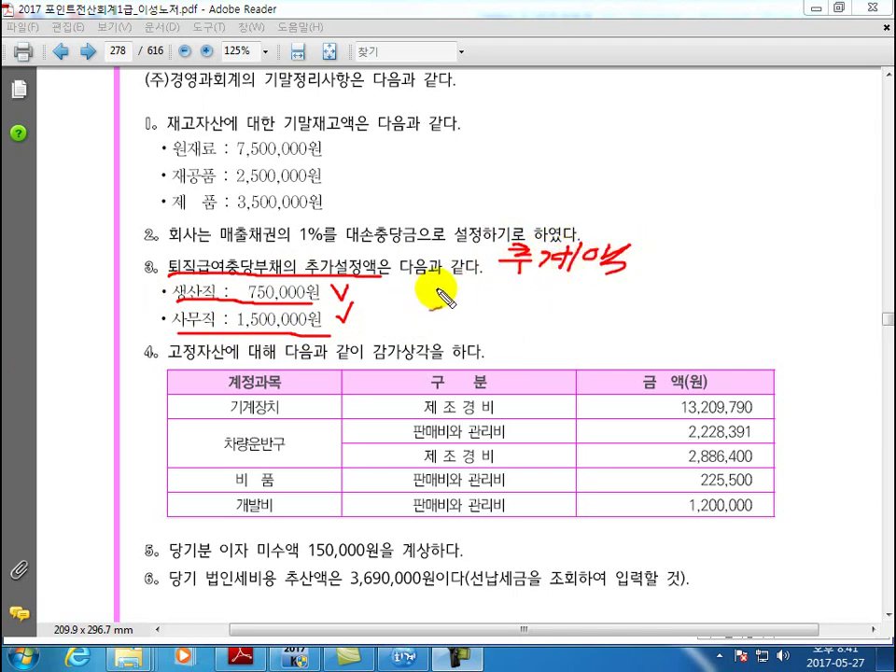
drag(439, 295, 633, 291)
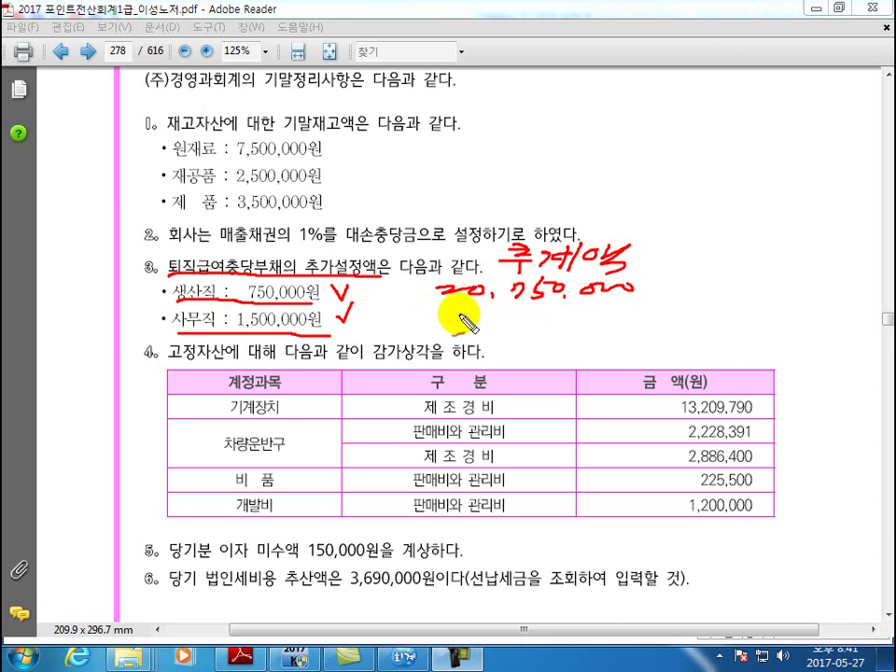
mouse_move(459, 324)
mouse_down()
mouse_move(489, 308)
mouse_move(526, 324)
mouse_move(654, 320)
mouse_up()
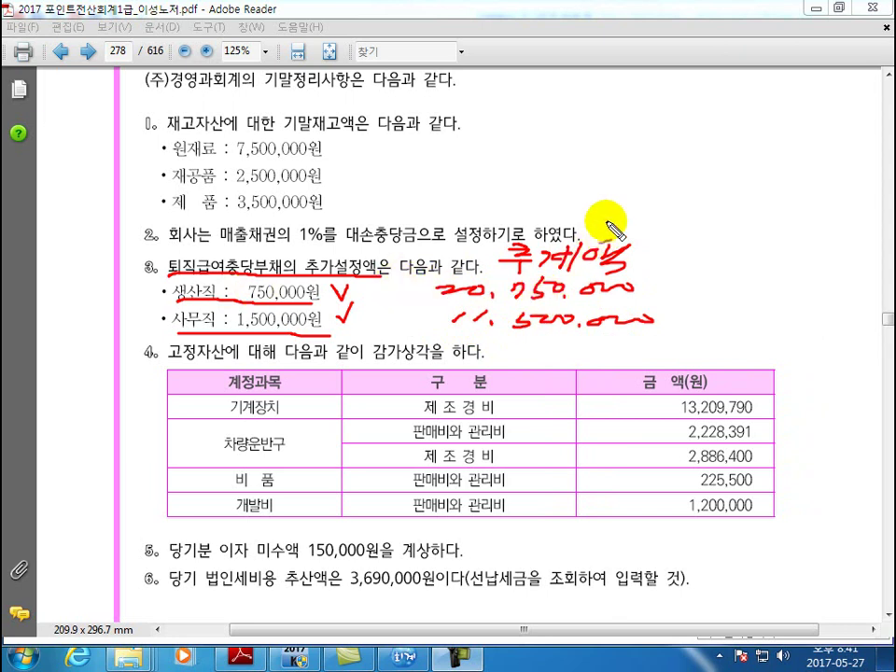
- Draw a check mark beside the 대손충당금 item 2 and underline item 4 on 고정자산 감가상각
mouse_move(595, 220)
mouse_down()
mouse_move(616, 241)
mouse_move(651, 215)
mouse_up()
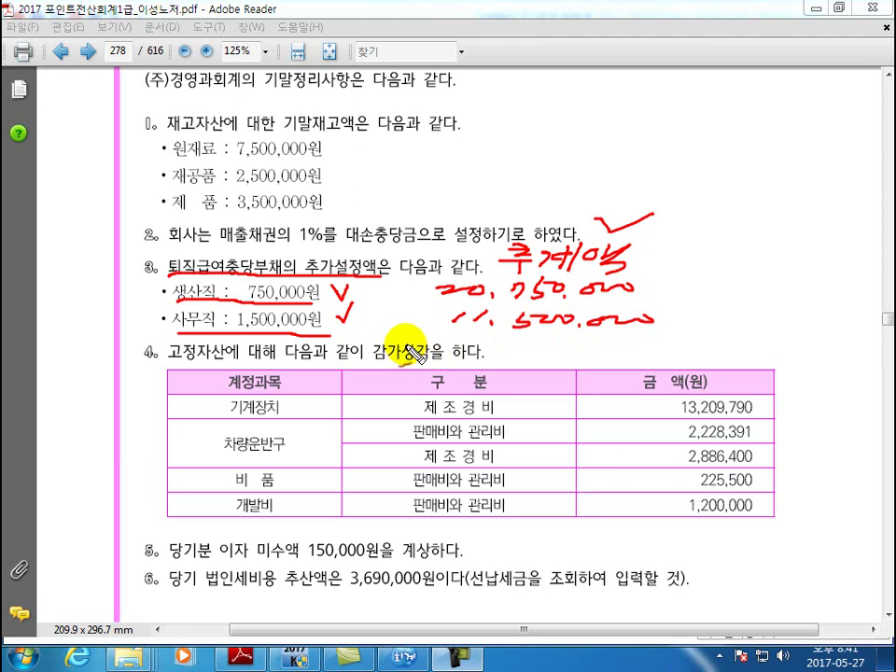
drag(184, 396, 205, 393)
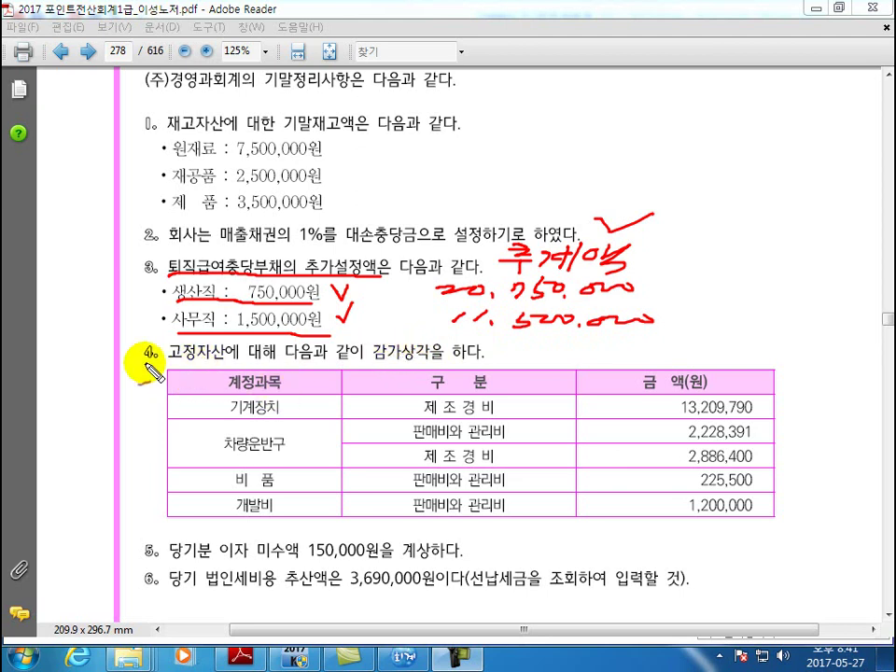
drag(166, 364, 495, 361)
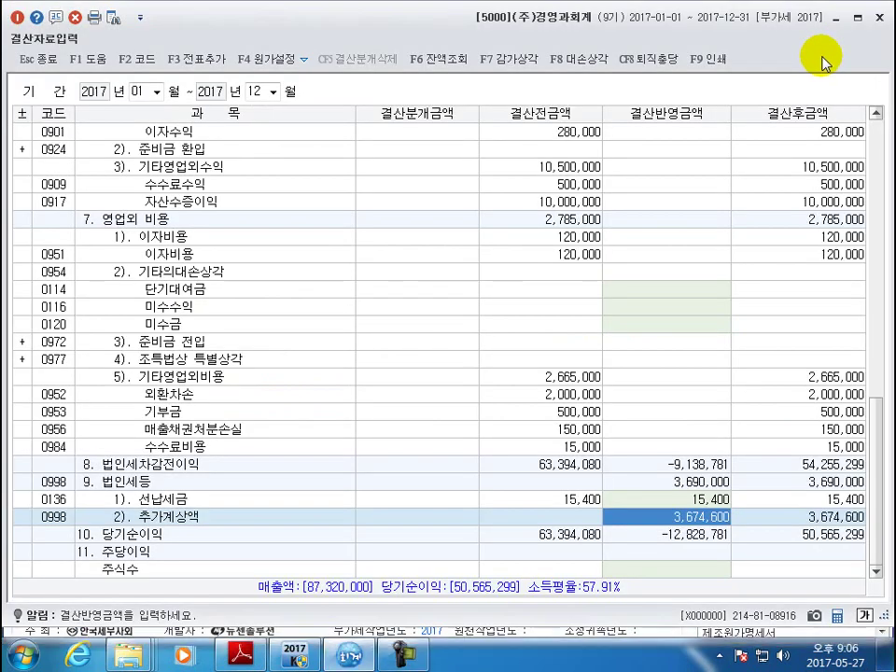
- In KcLep, reopen 결산자료입력 for January to December 2017 without loading the previously entered data
click(878, 17)
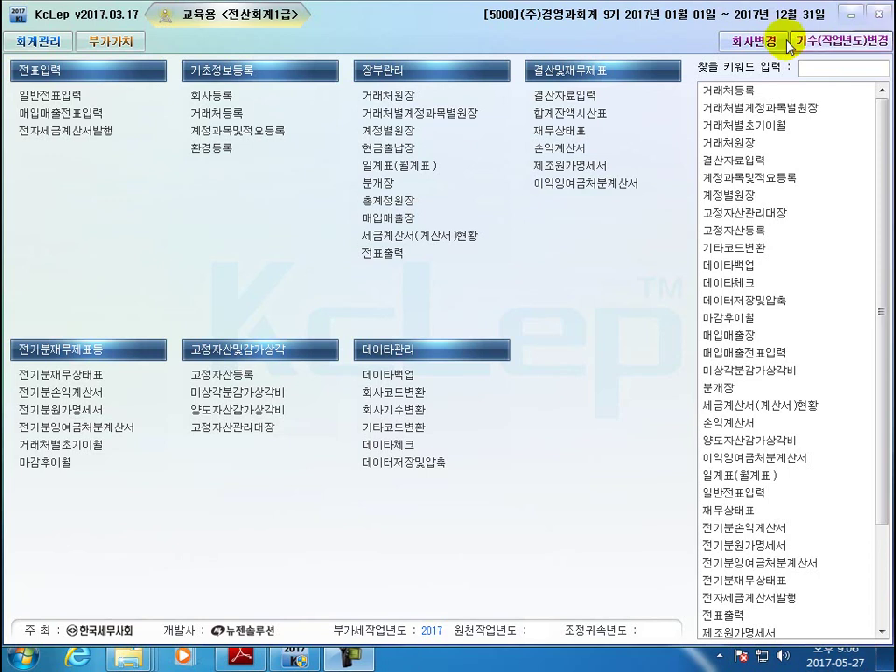
click(570, 97)
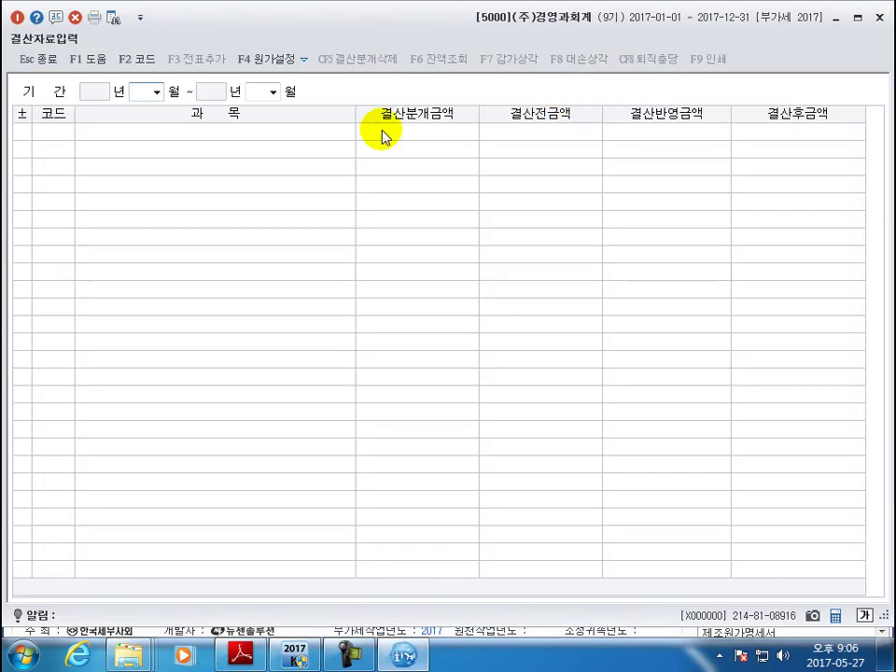
text(12)
key(Return)
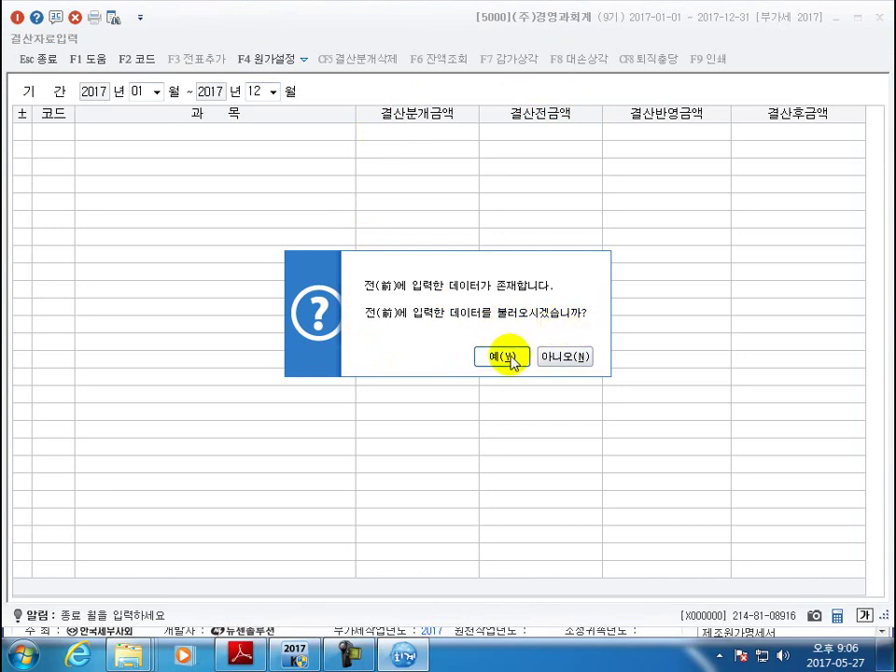
click(565, 357)
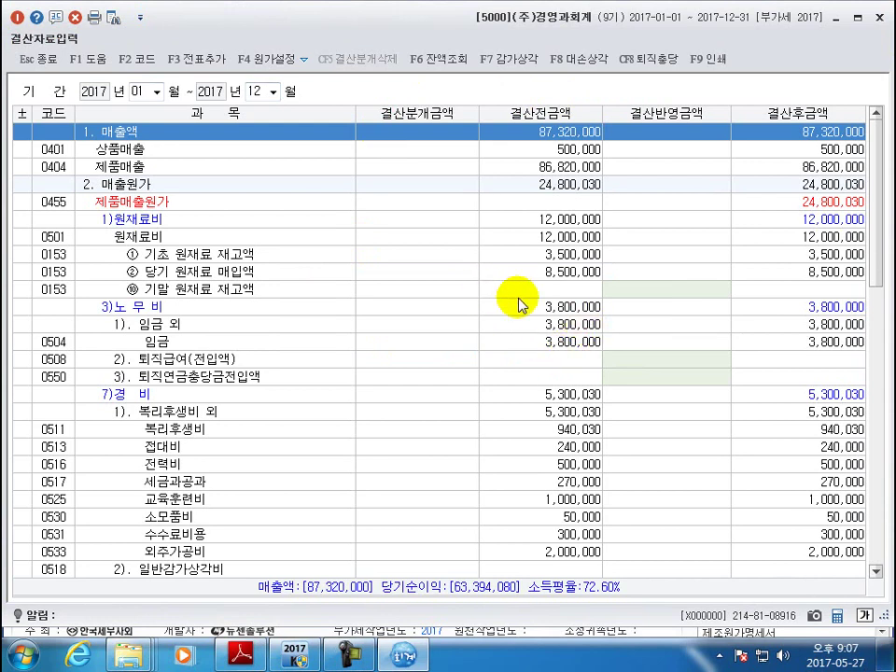
- Enter 7,500,000 as the 결산반영금액 for 0153 기말 원재료 재고액
click(679, 292)
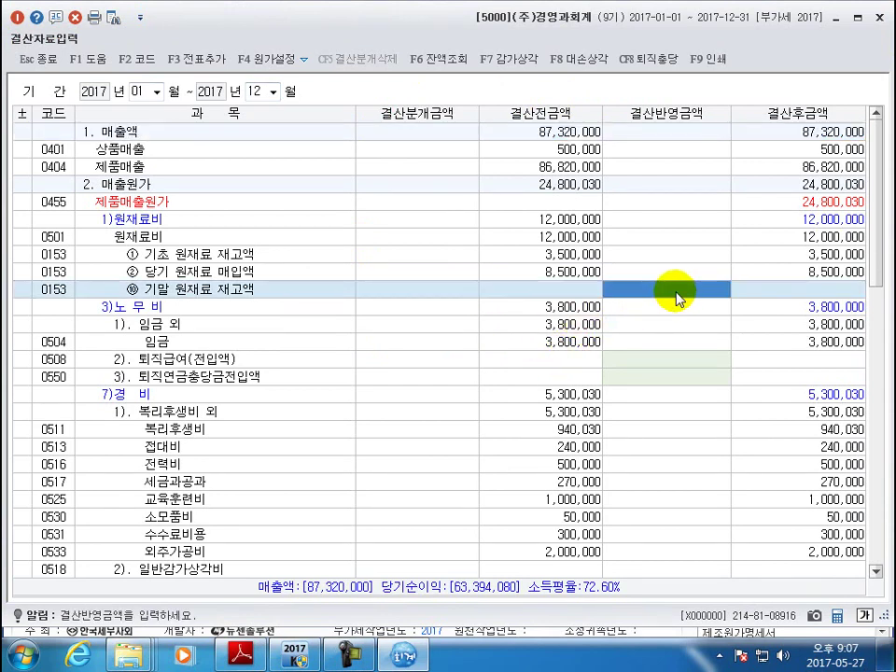
text(7,500)
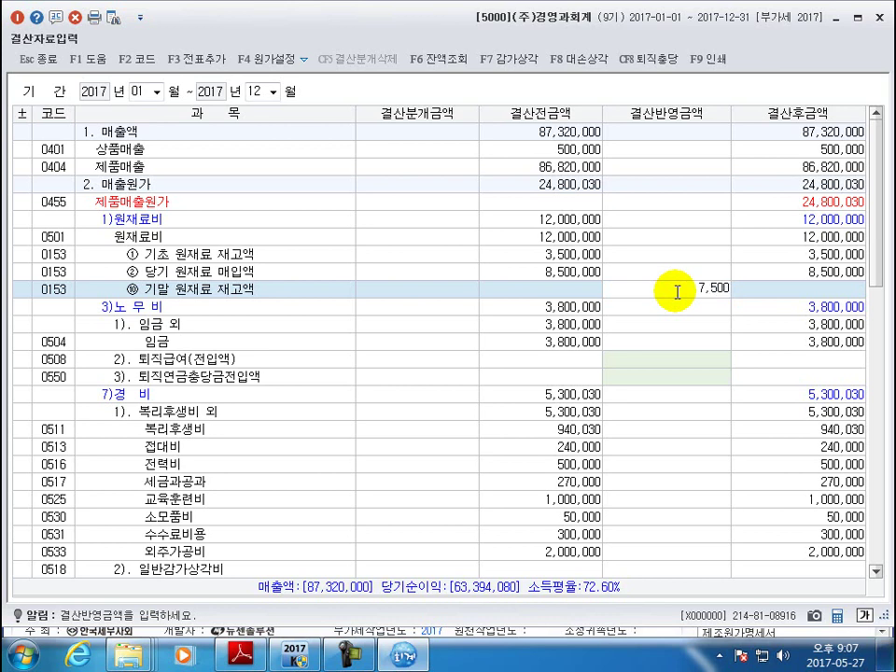
text(,000)
key(Return)
- Enter 2,500,000 as the 결산반영금액 for 0169 기말 재공품 재고액
scroll(704, 413, down, 3)
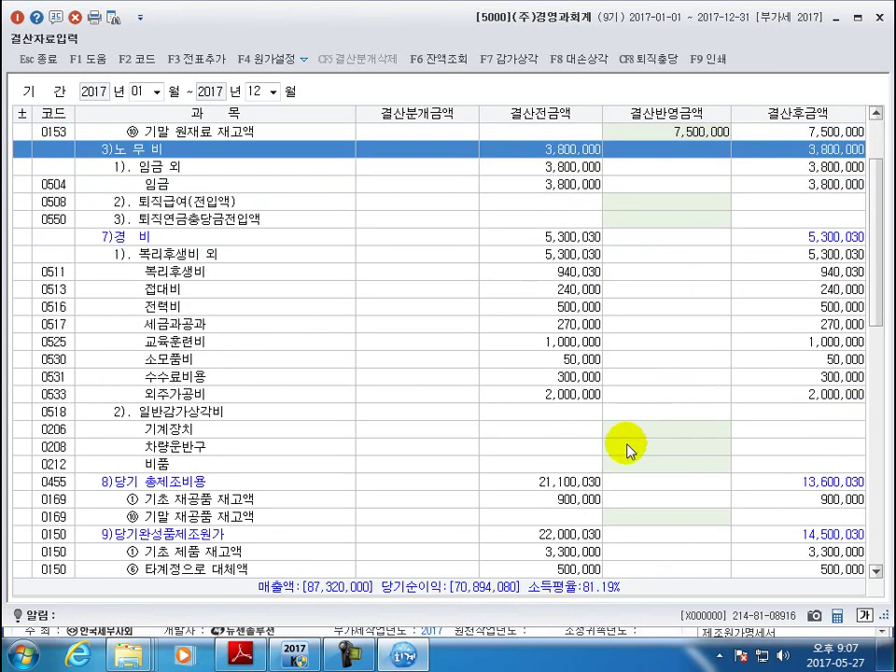
click(655, 520)
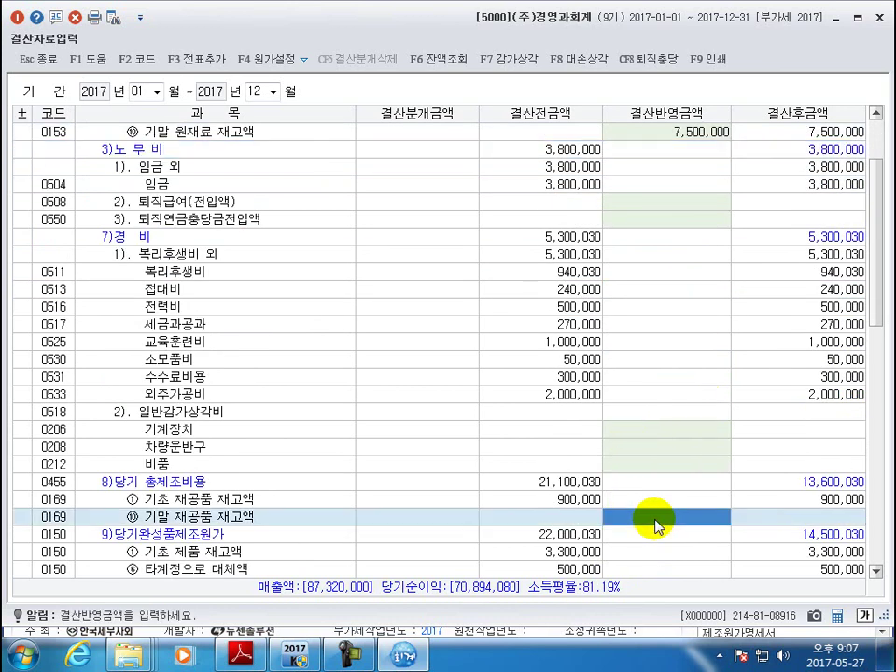
text(2,)
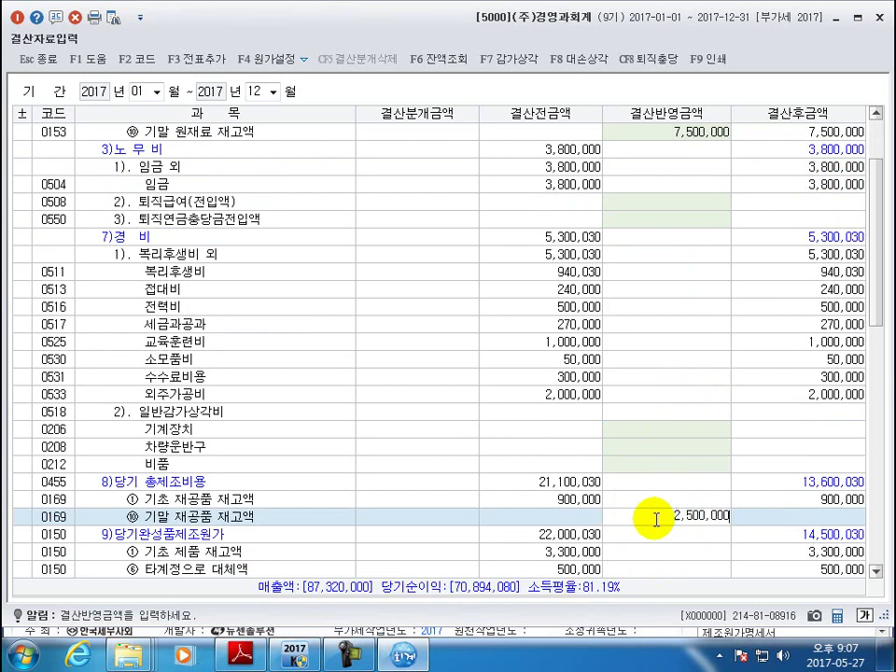
text(500,000)
key(Return)
- Enter 3,500,000 as the 결산반영금액 for 0150 기말 제품 재고액
scroll(657, 519, down, 1)
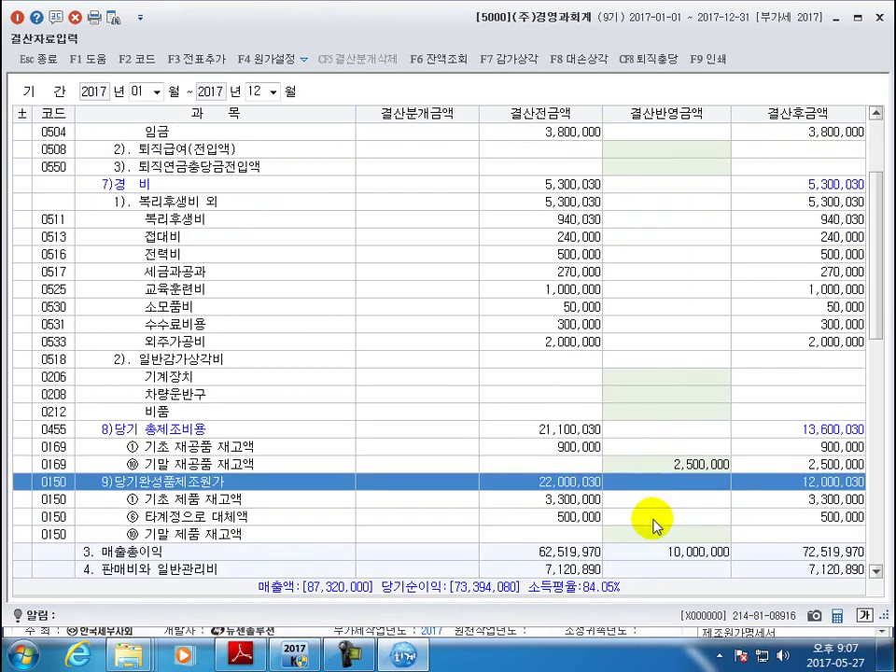
click(659, 536)
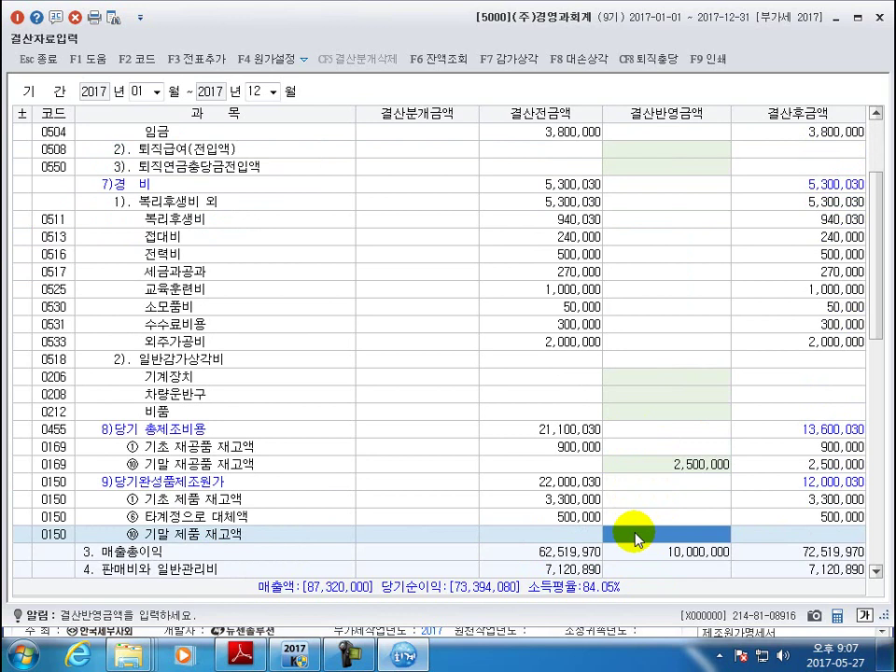
text(3500000)
key(Return)
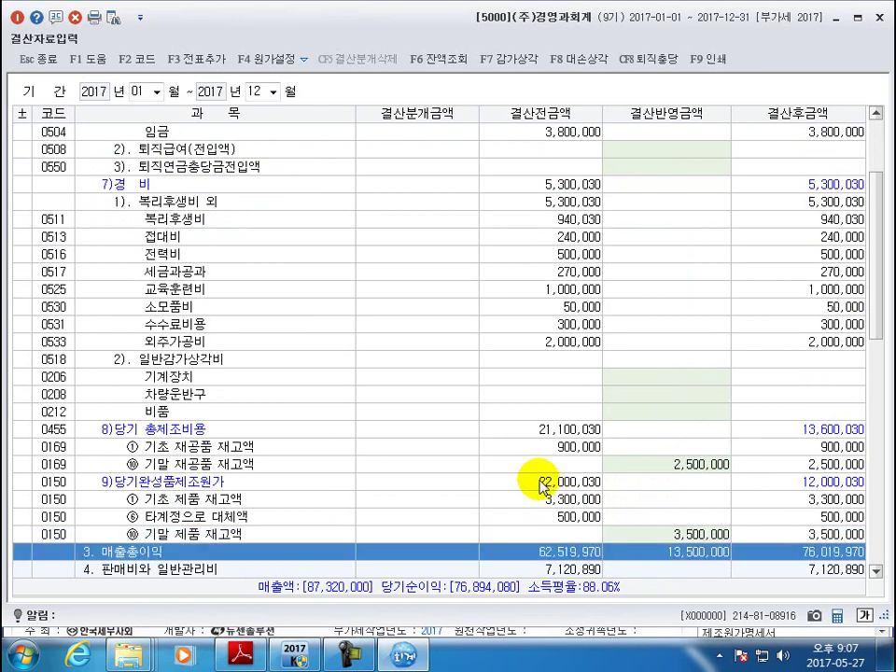
- Open the 대손상각 calculation without applying the saved data and check the 대손율 and the 외상매출금 and 받을어음 amounts
click(583, 63)
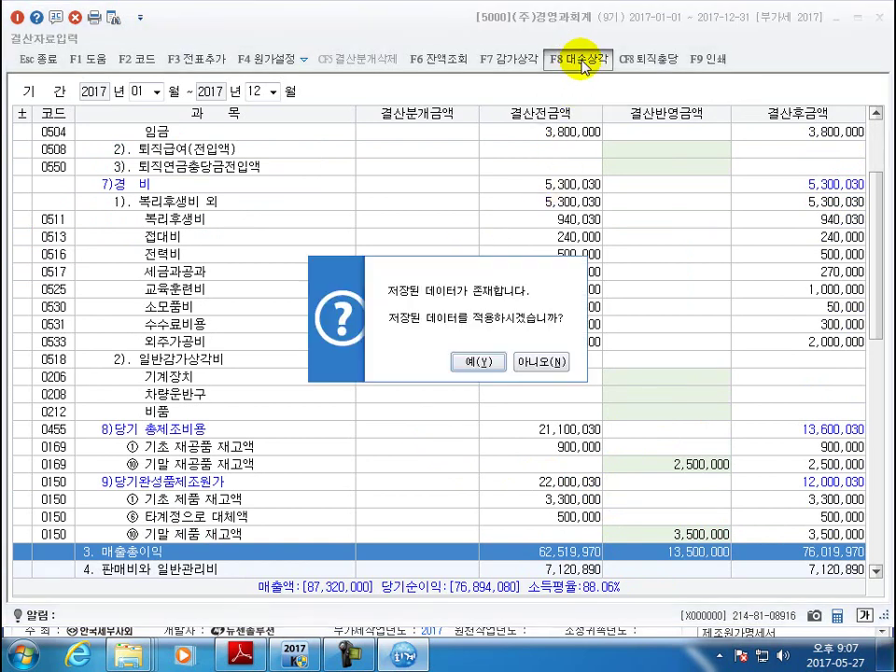
click(537, 364)
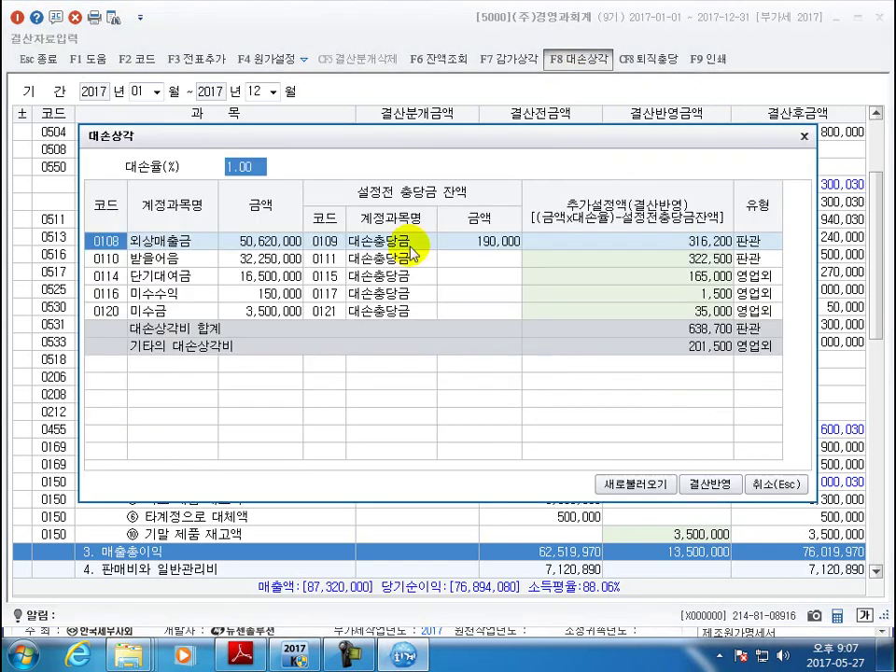
click(246, 166)
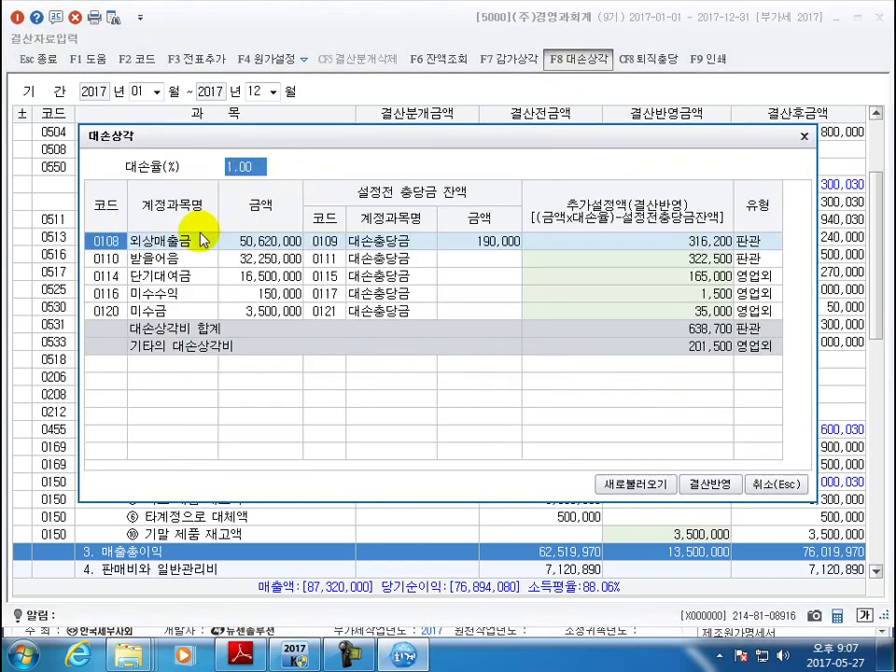
click(678, 245)
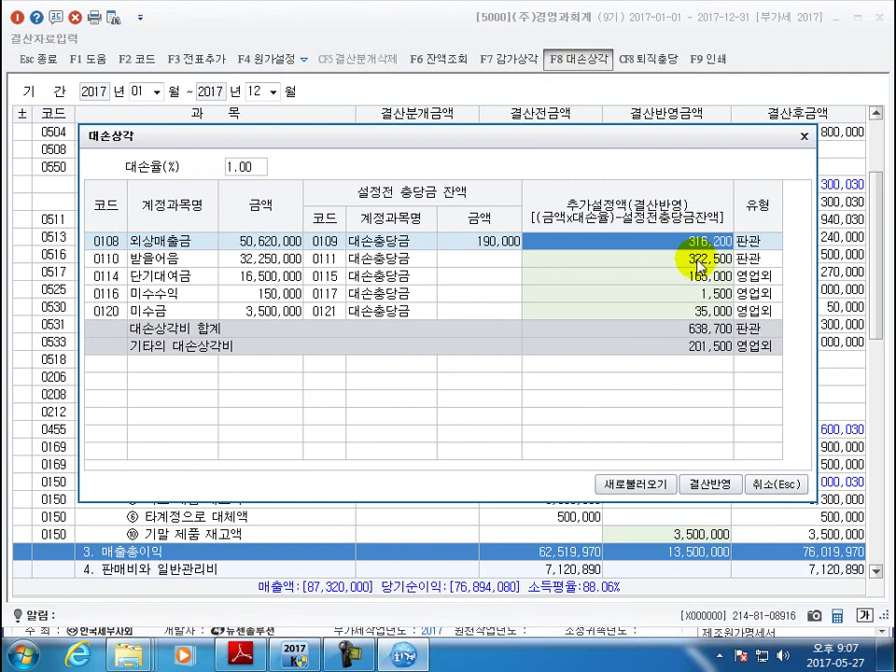
click(699, 261)
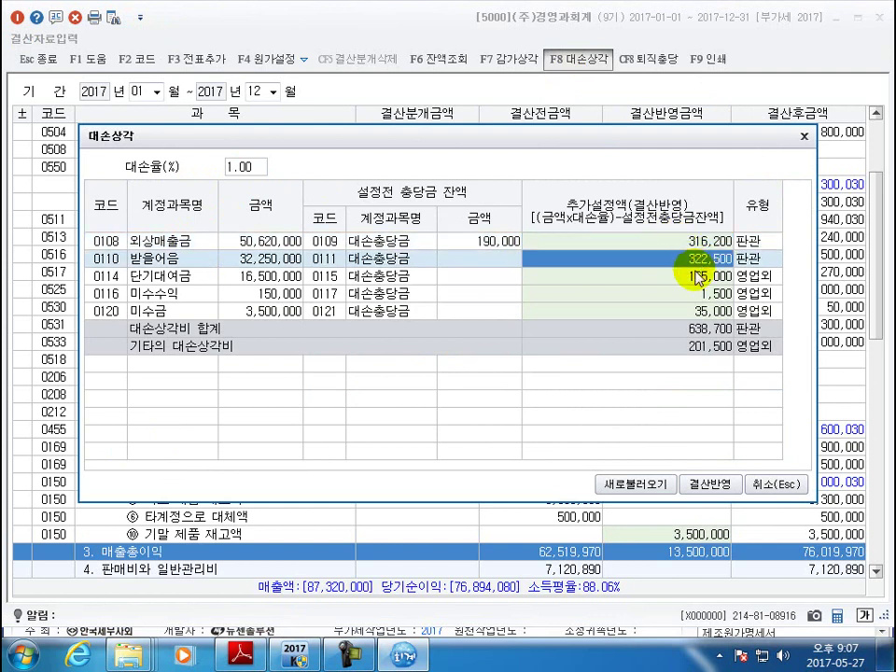
- Set the 추가설정액 of 단기대여금, 미수수익 and 미수금 to 0 and apply the 대손상각 amounts to the closing data
click(698, 277)
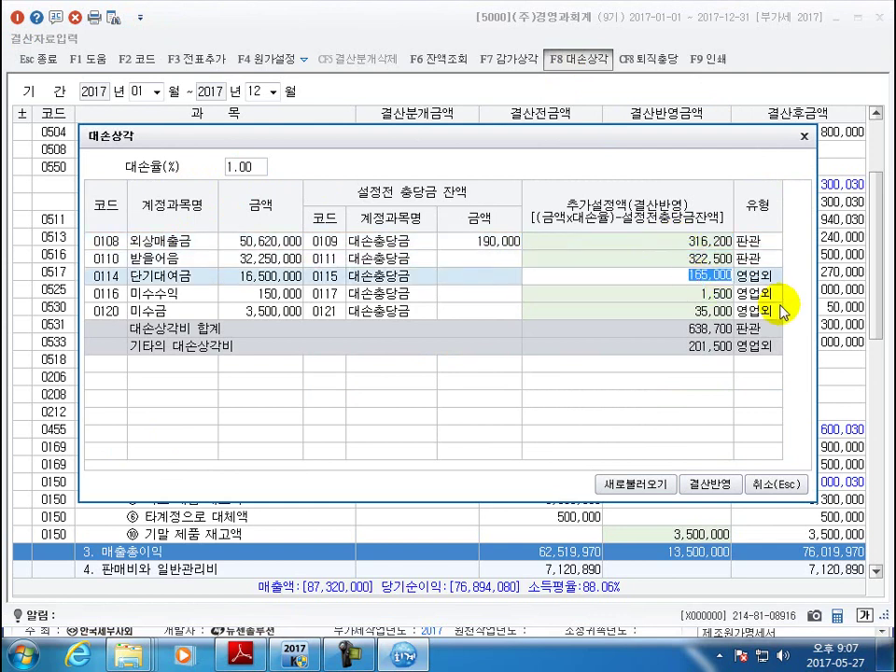
text(0)
click(718, 295)
text(0)
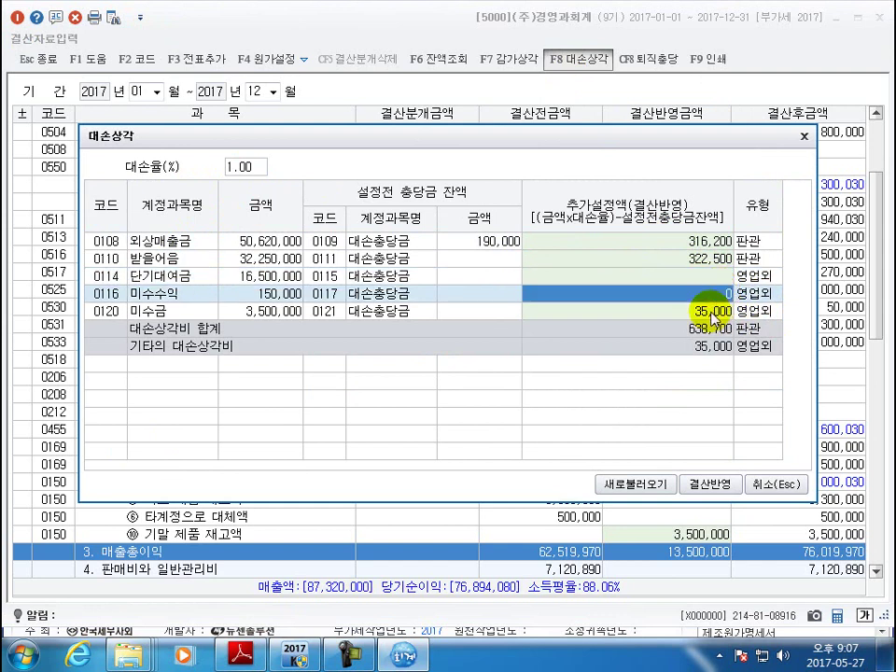
click(710, 312)
text(0)
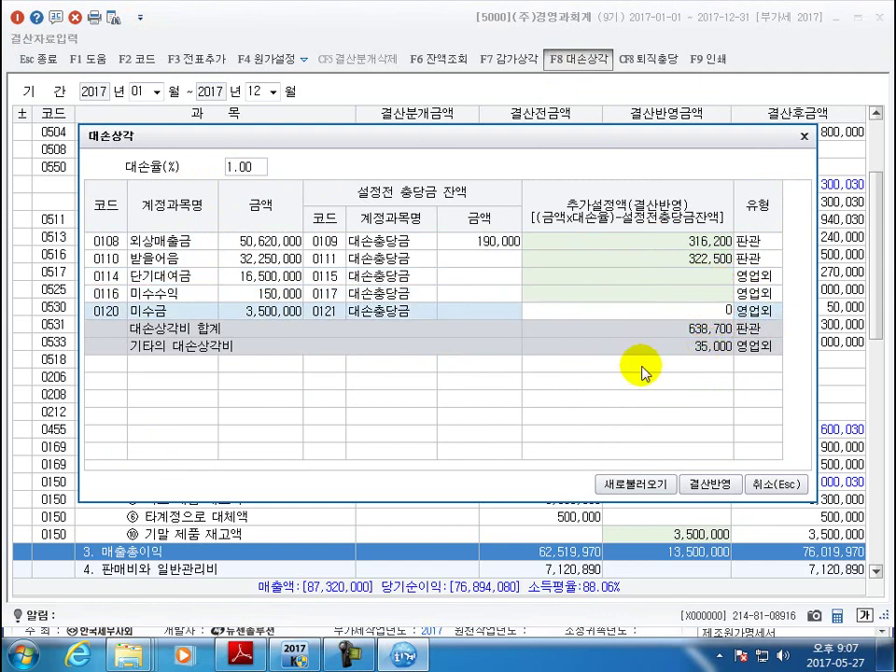
click(665, 329)
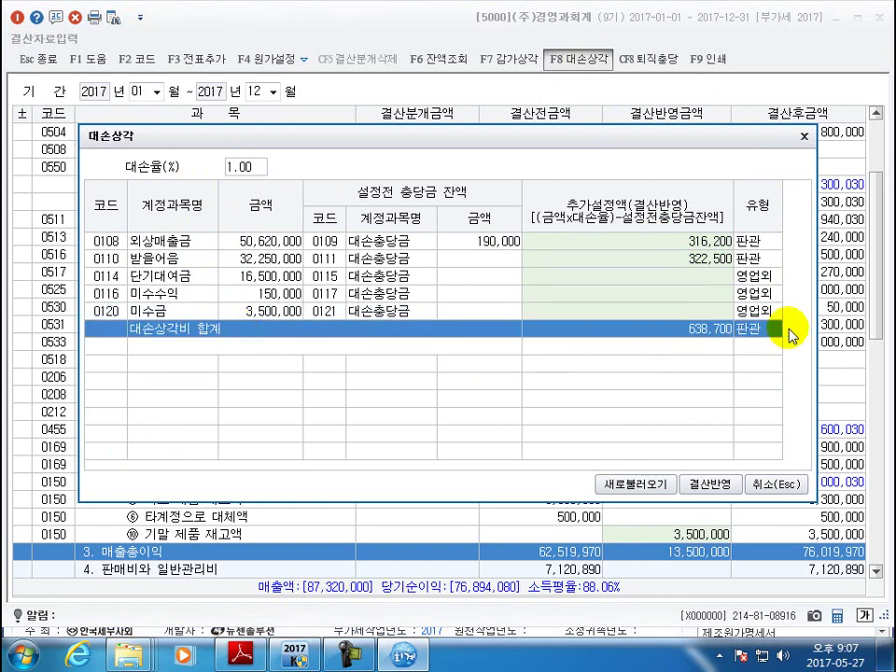
click(729, 487)
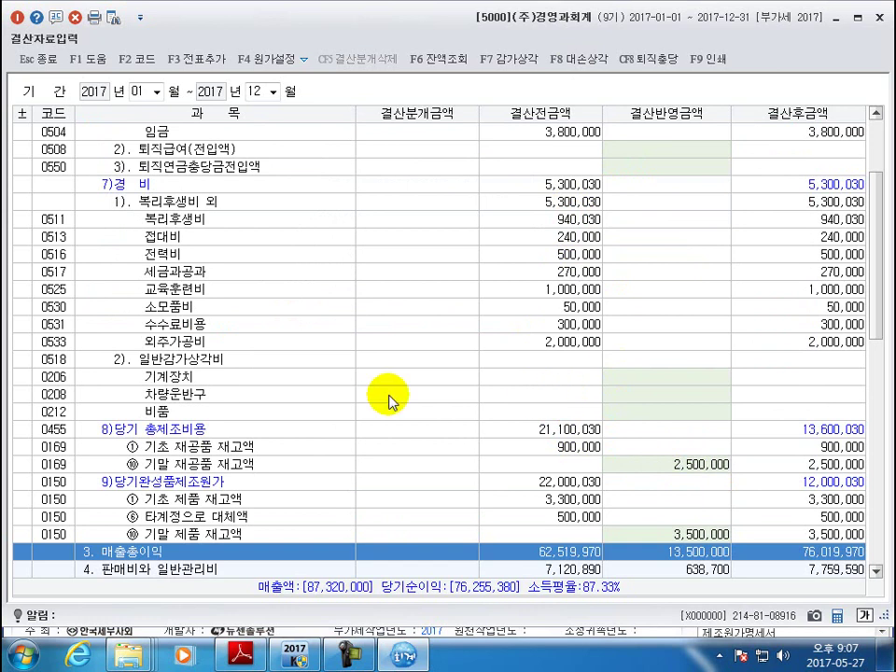
- Locate the 퇴직급여(전입액) rows 0508 and 0806 and open the 퇴직충당부채 calculation without applying the saved data
scroll(417, 396, up, 3)
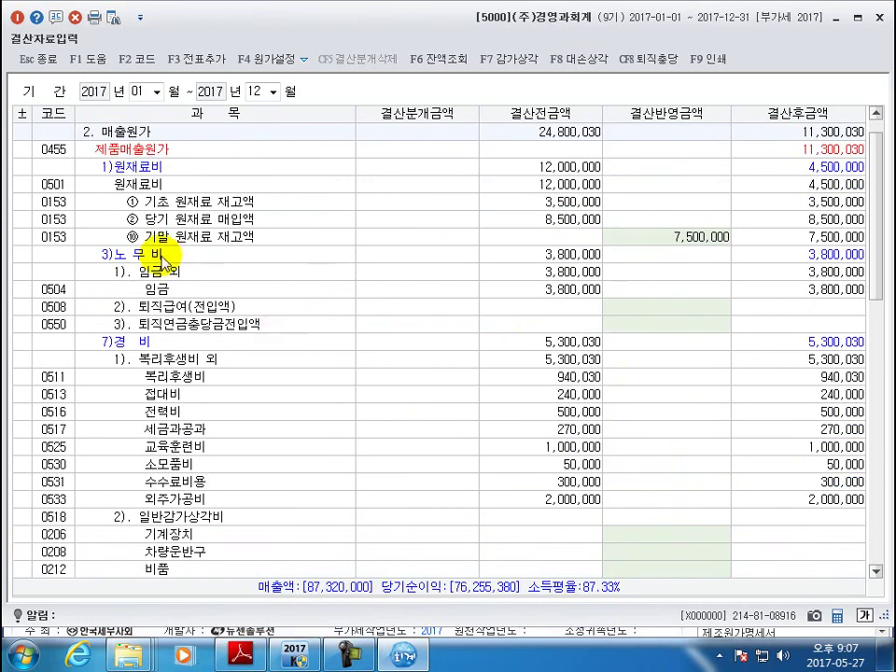
click(680, 310)
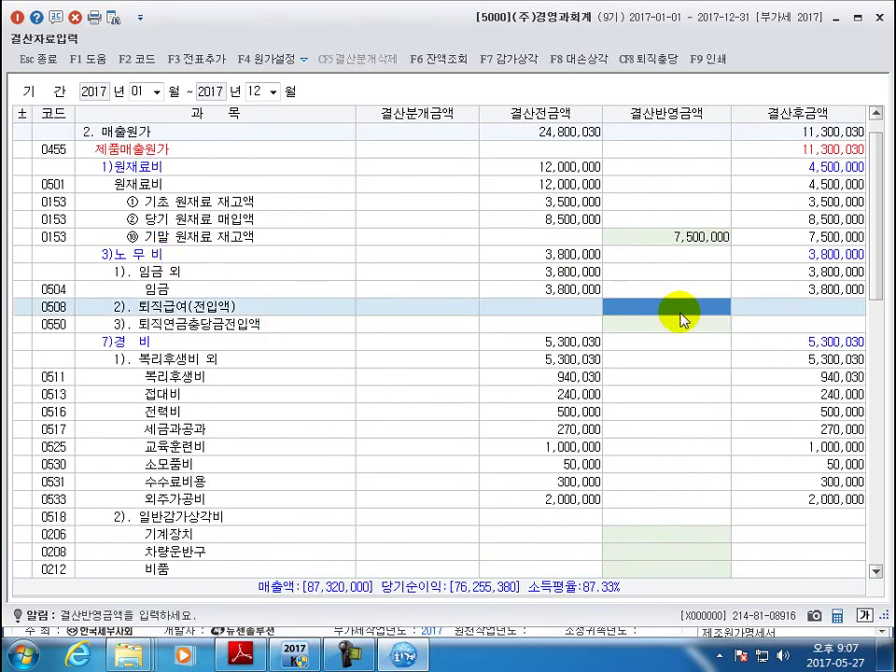
scroll(536, 399, down, 8)
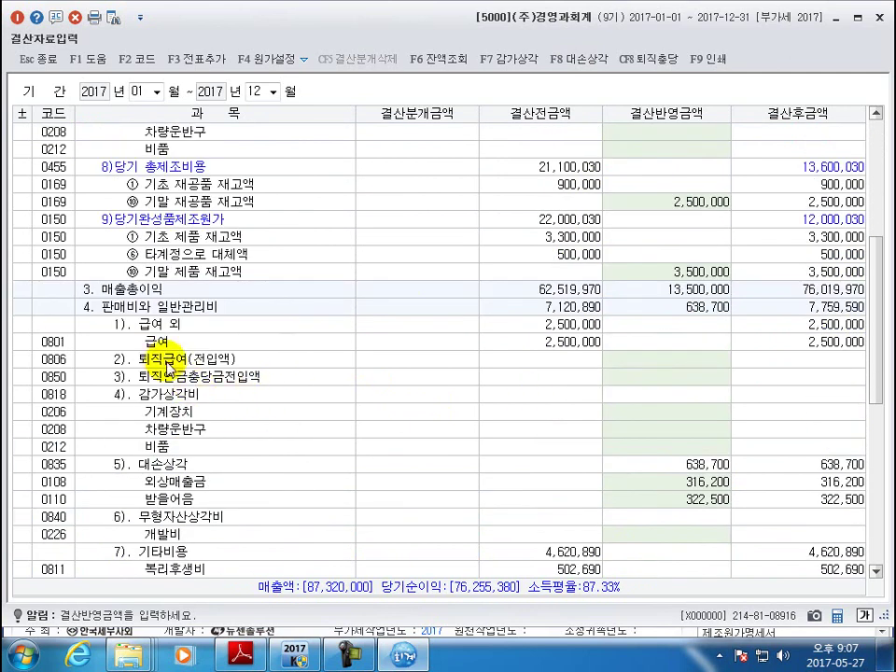
scroll(169, 366, down, 1)
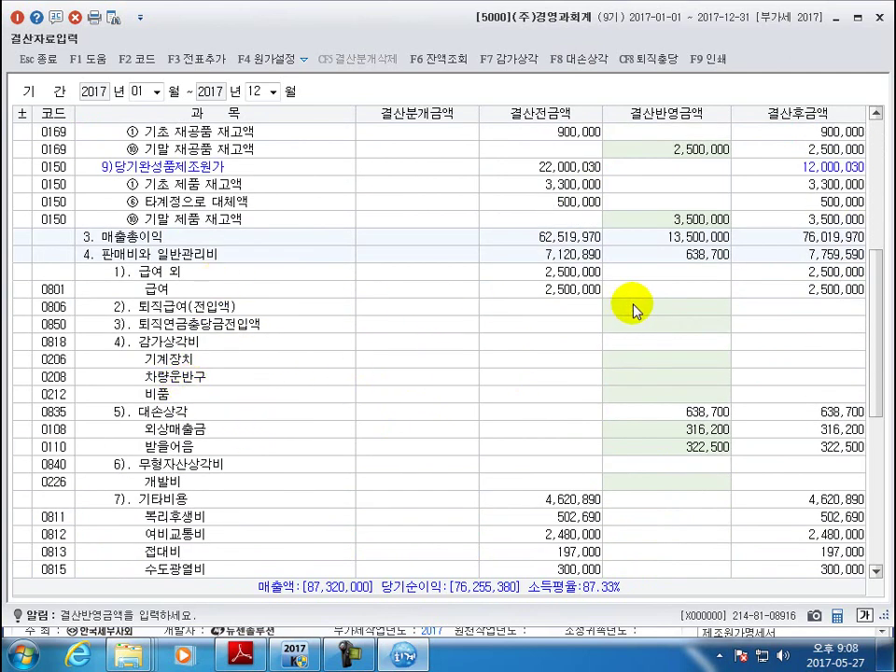
click(672, 308)
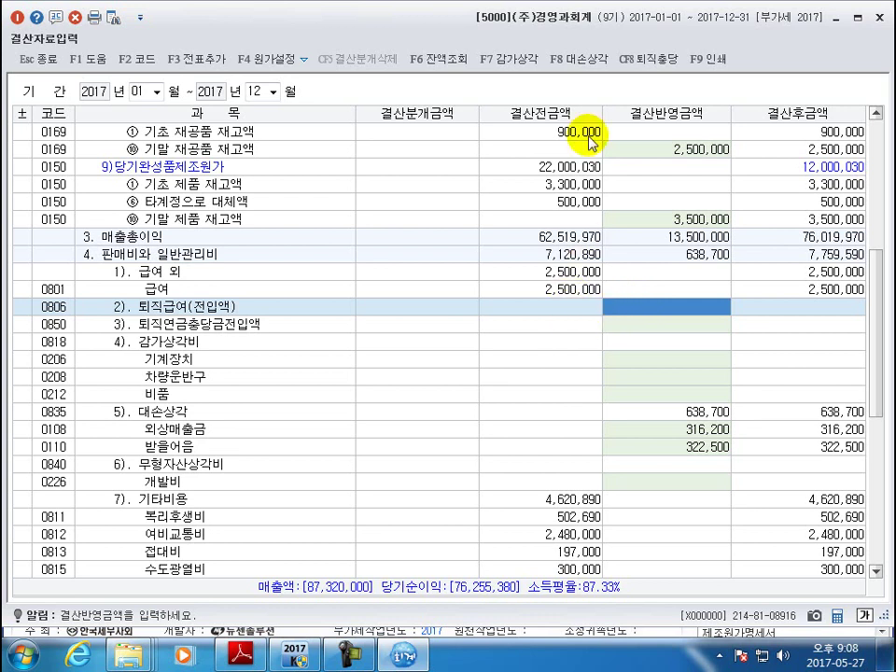
click(660, 65)
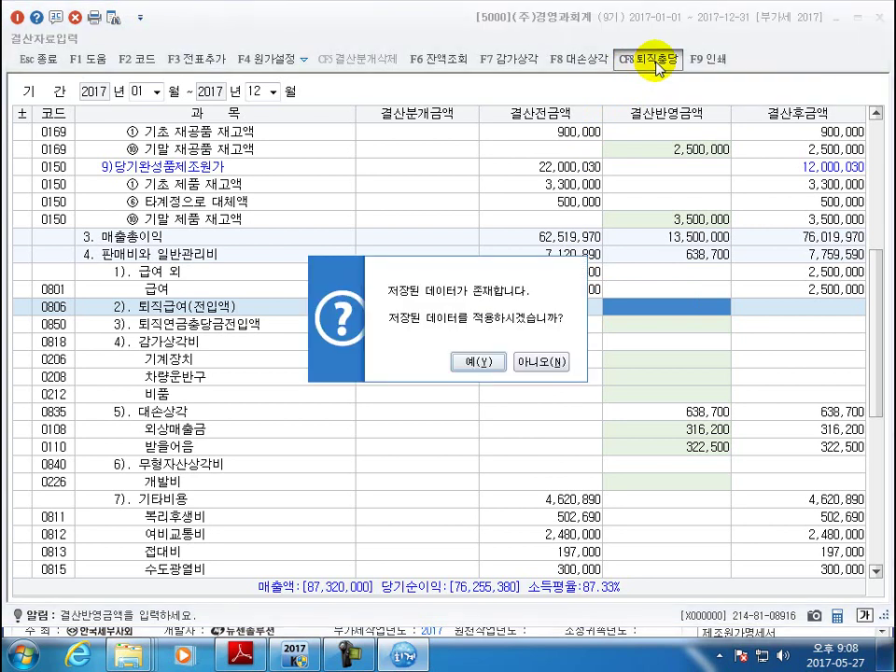
click(564, 362)
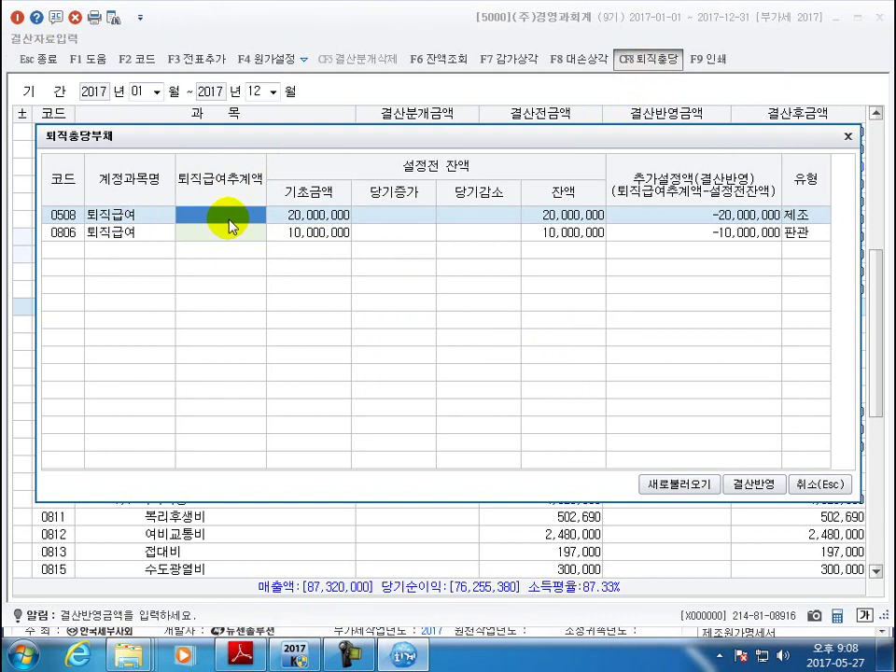
- Enter 퇴직급여추계액 of 20,750,000 for 0508 제조 and 11,500,000 for 0806 판관, and apply them to the closing data
text(20,750,000)
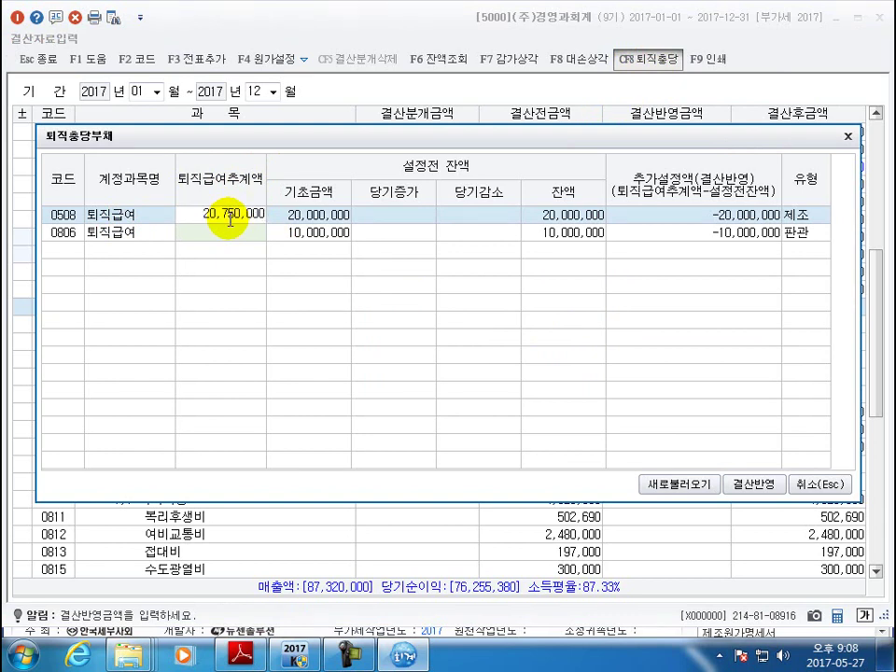
key(Return)
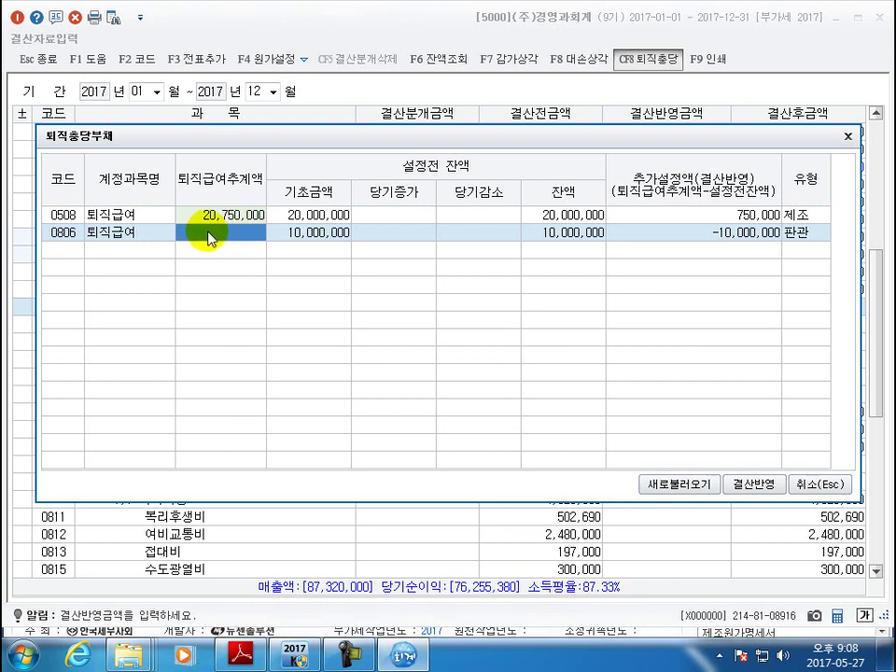
text(1)
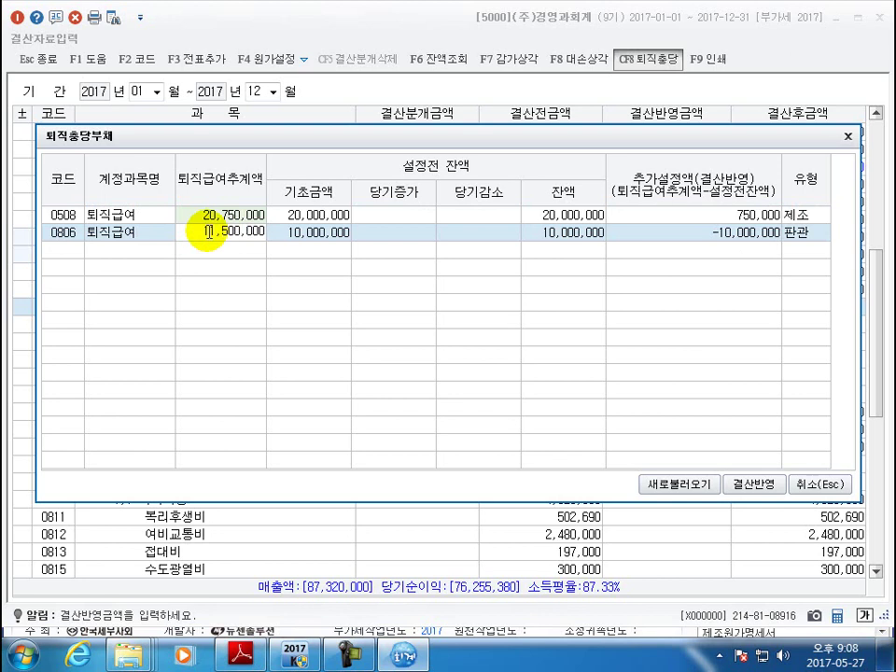
text(1,500,000)
key(Return)
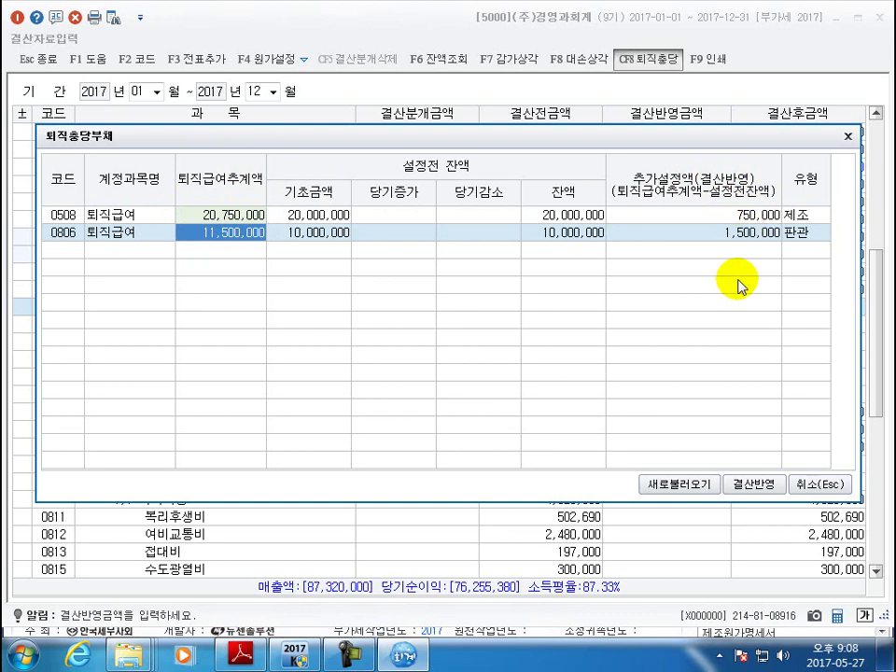
click(756, 485)
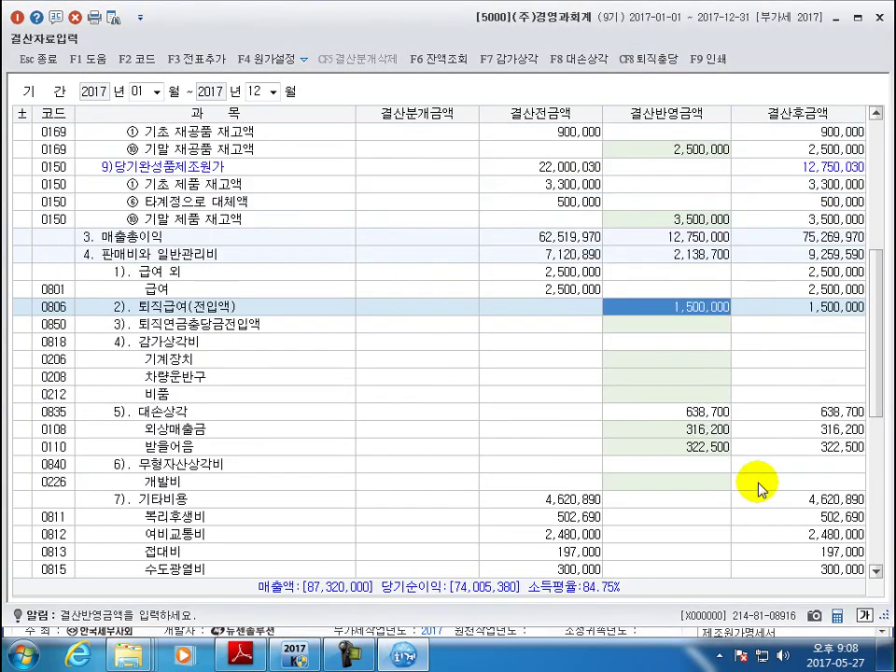
- Check the 결산반영금액 of 퇴직급여(전입액) in rows 0508 and 0806
scroll(874, 346, up, 7)
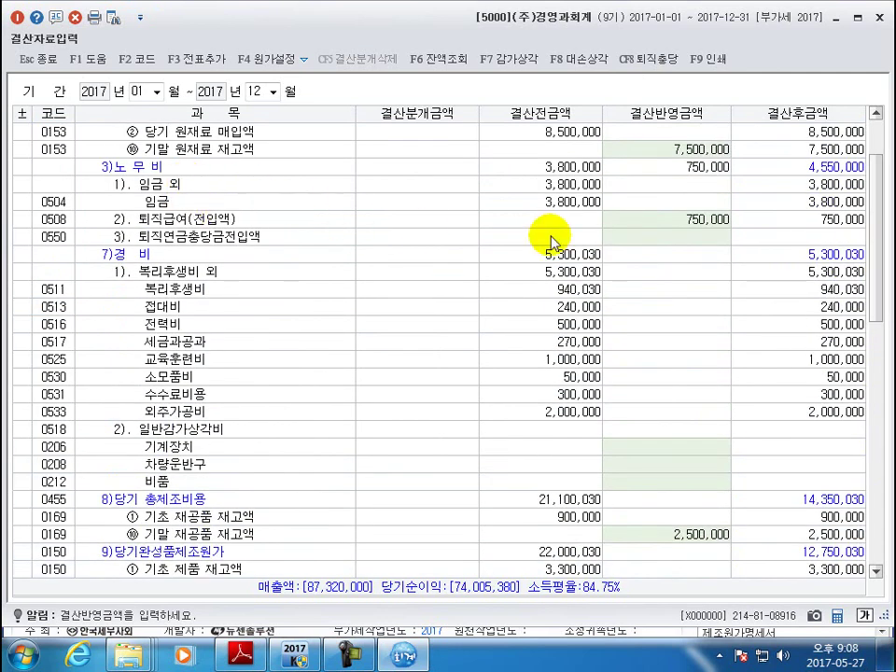
click(695, 221)
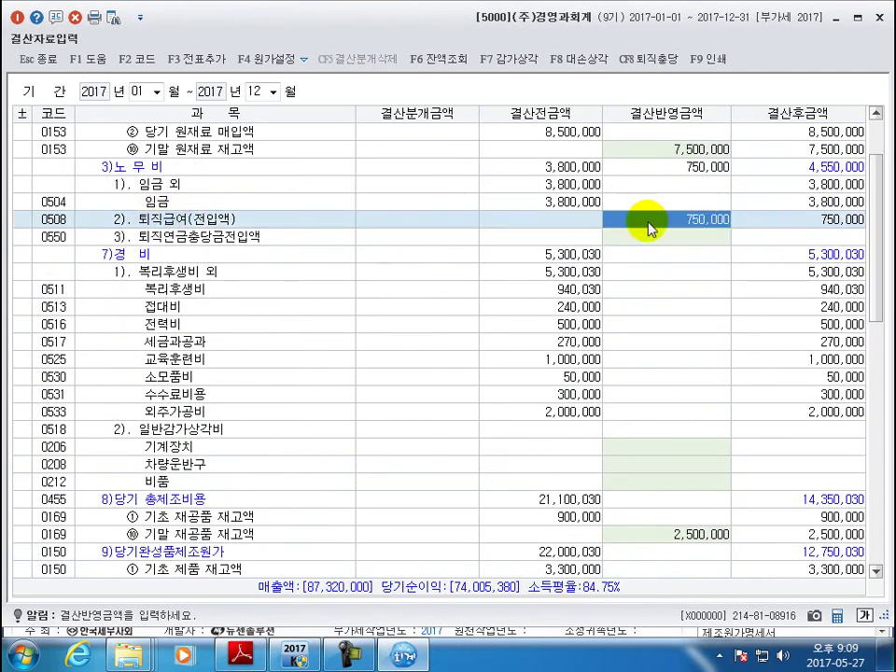
scroll(667, 309, down, 1)
scroll(654, 364, down, 3)
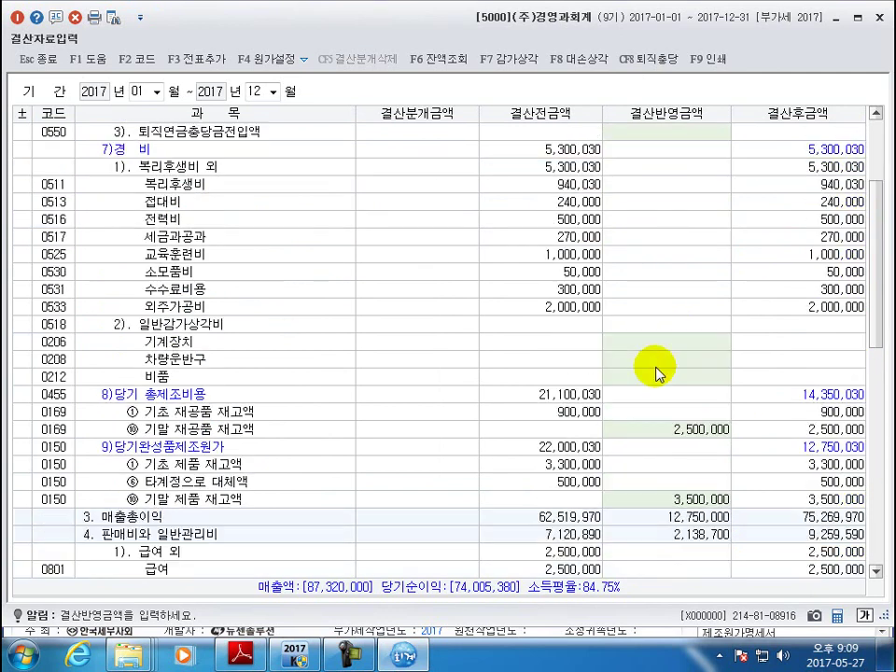
click(287, 437)
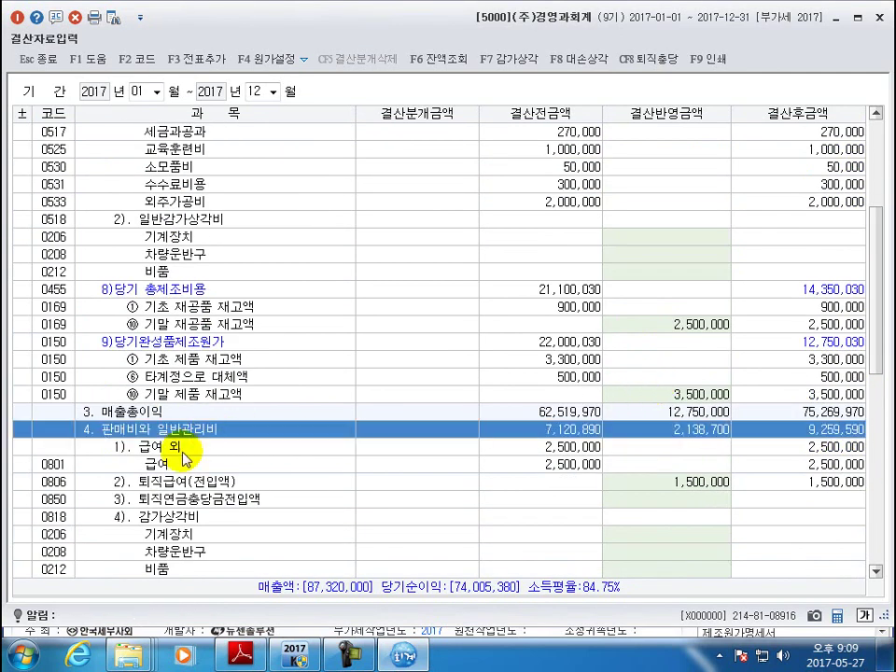
click(700, 485)
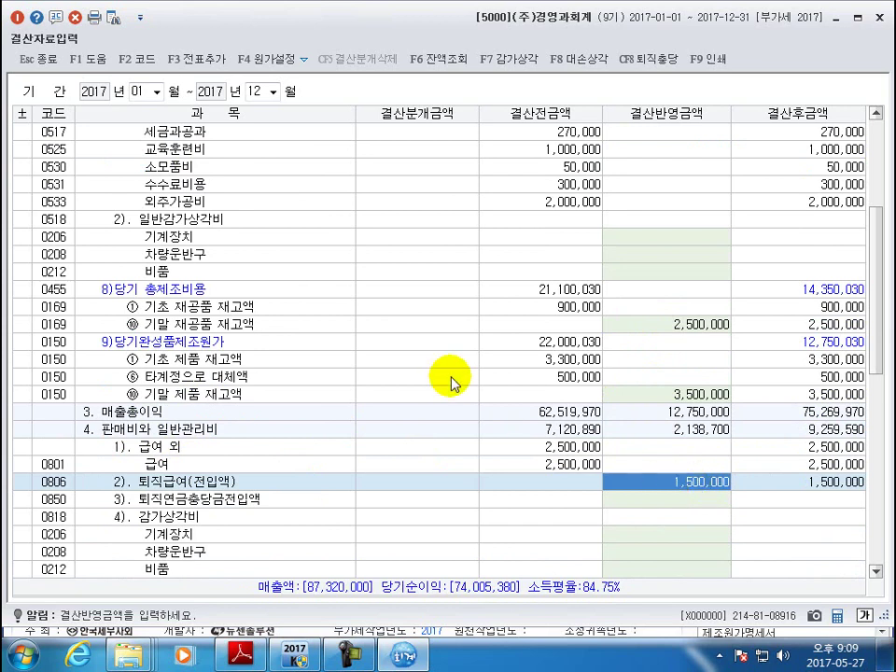
- Open the 감가상각 calculation, review the amounts per asset account, and close it without applying them
scroll(459, 359, up, 3)
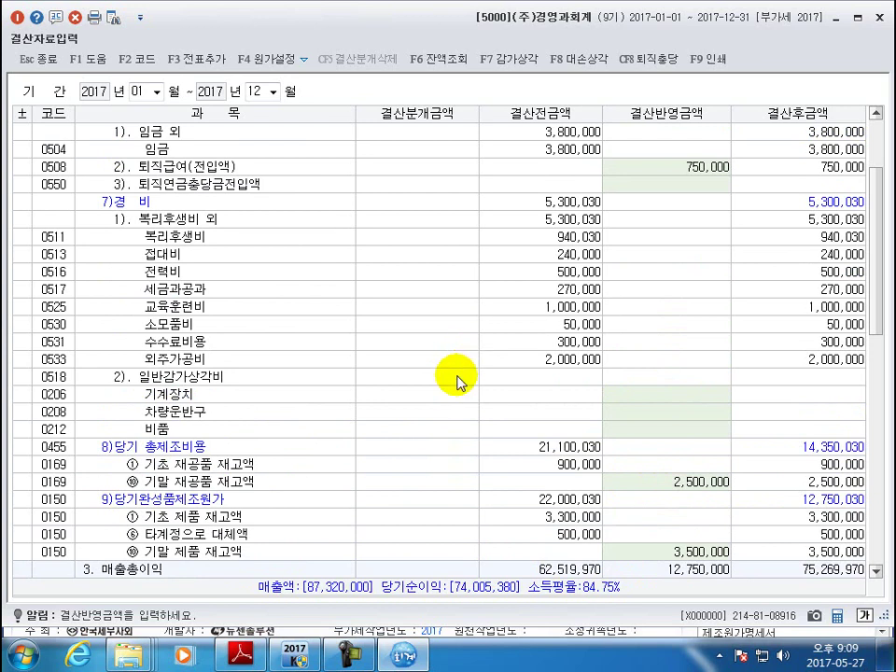
click(512, 58)
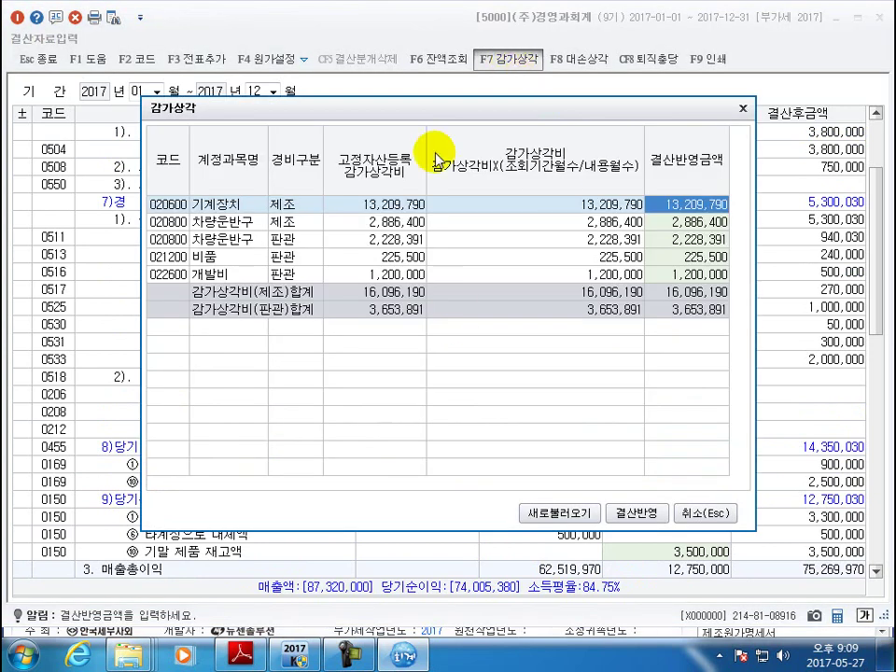
click(698, 515)
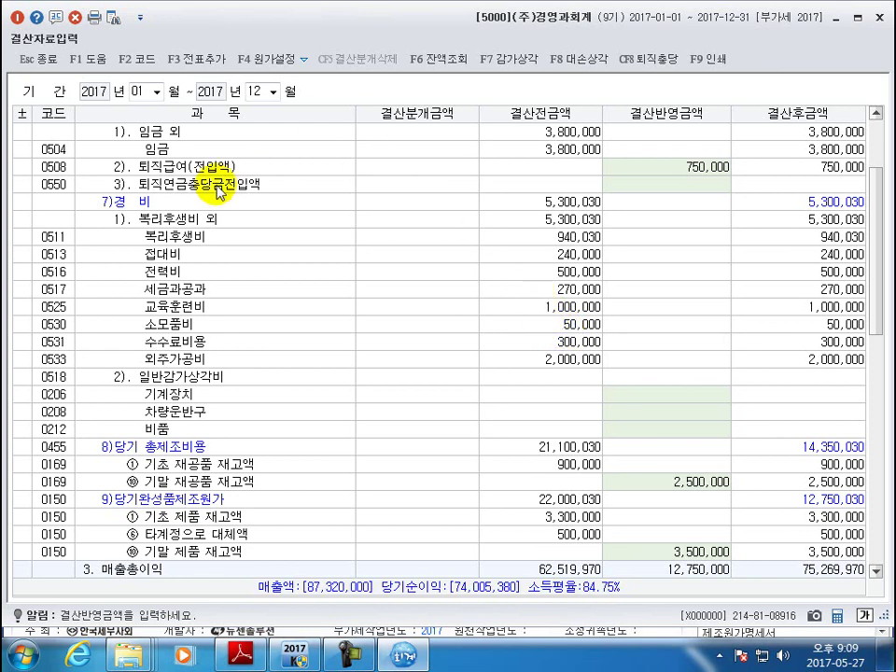
- Under 0518 일반감가상각비, enter 결산반영금액 of 13,209,790 for 기계장치 and 2,886,400 for 차량운반구
click(210, 206)
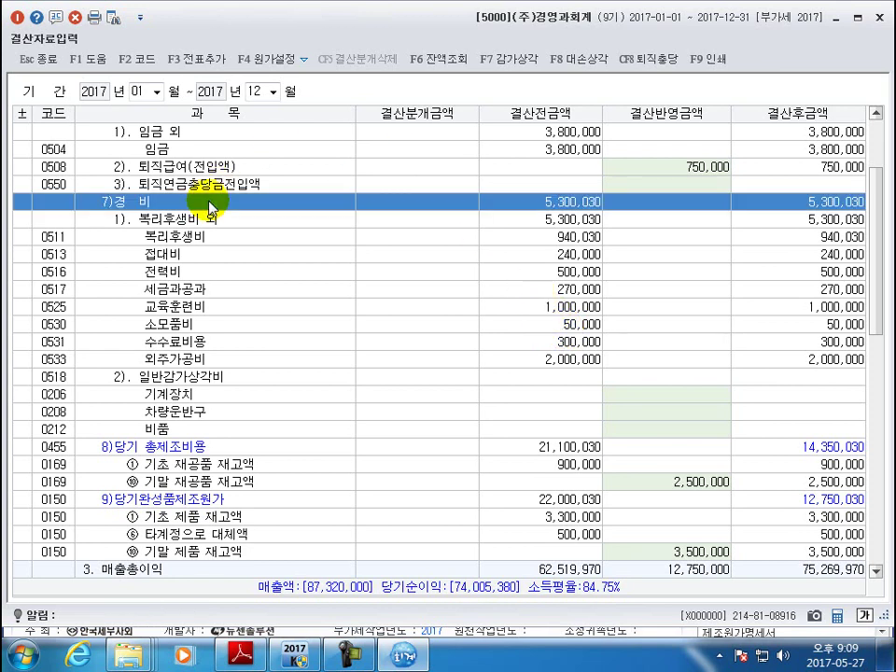
click(207, 380)
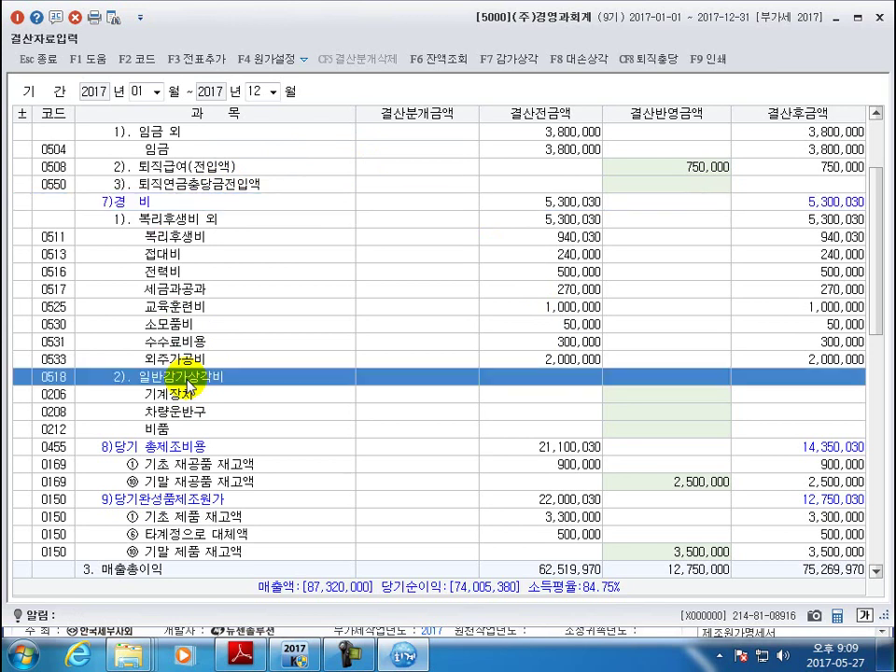
click(643, 396)
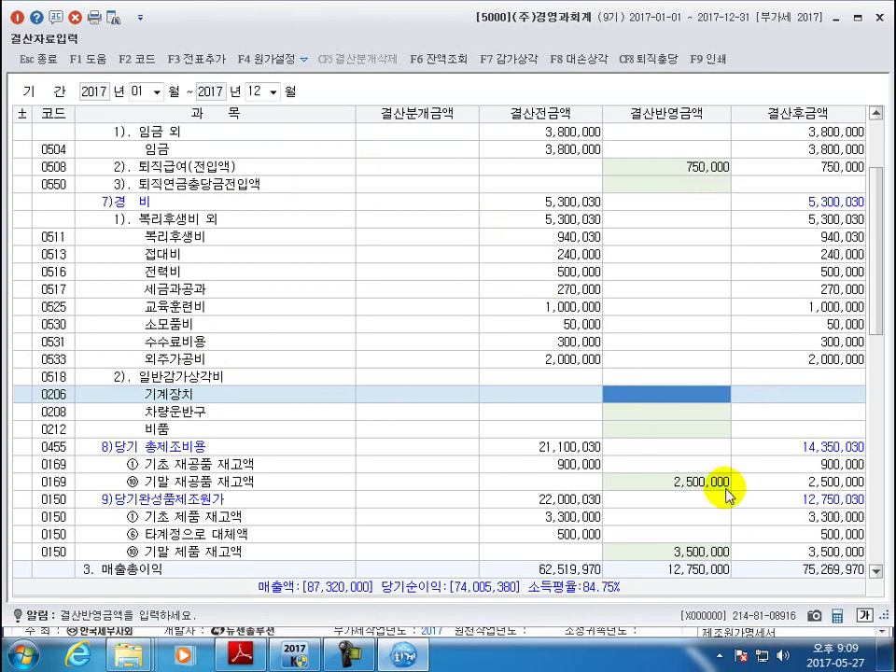
text(13,209,790)
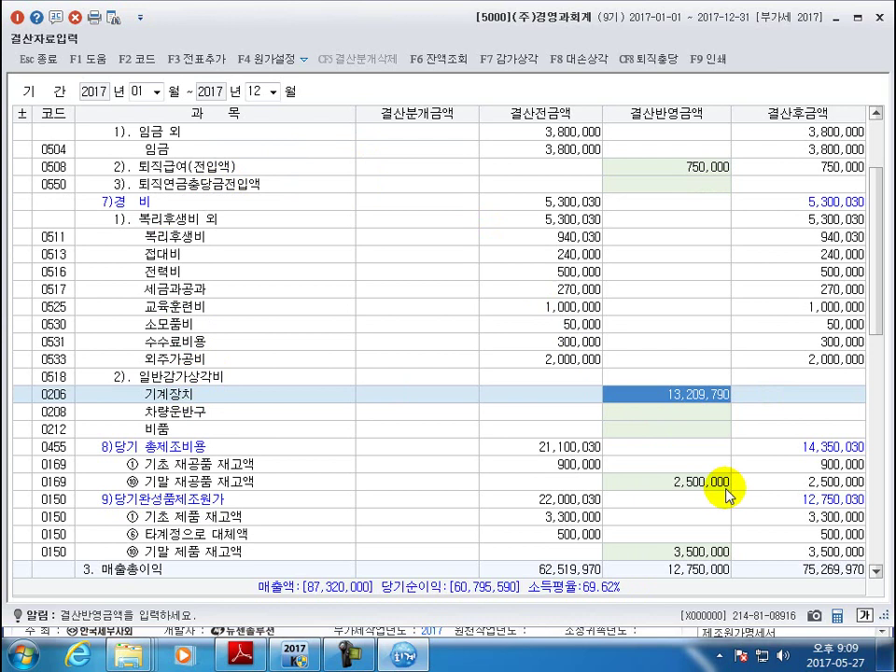
key(Return)
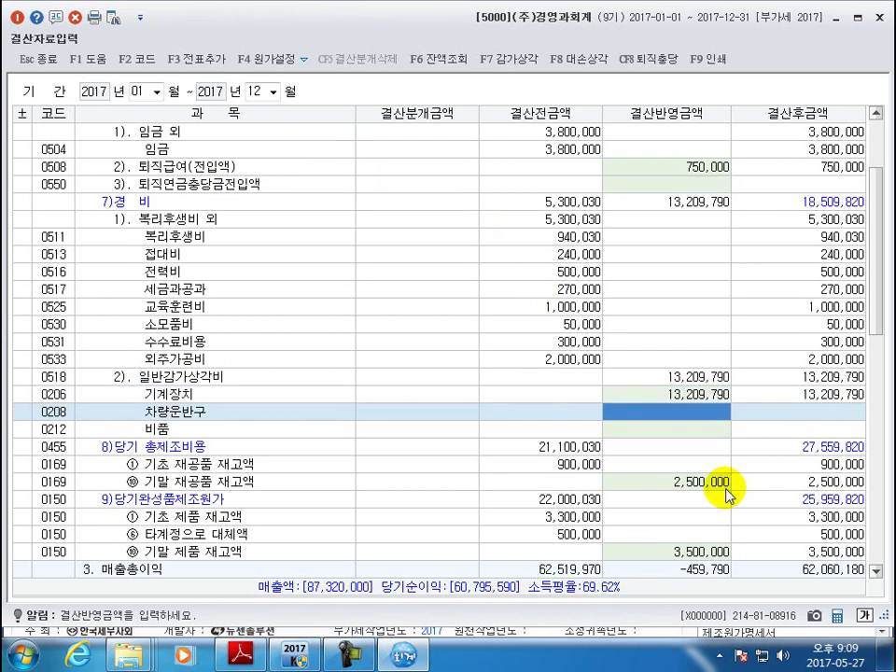
text(2,886)
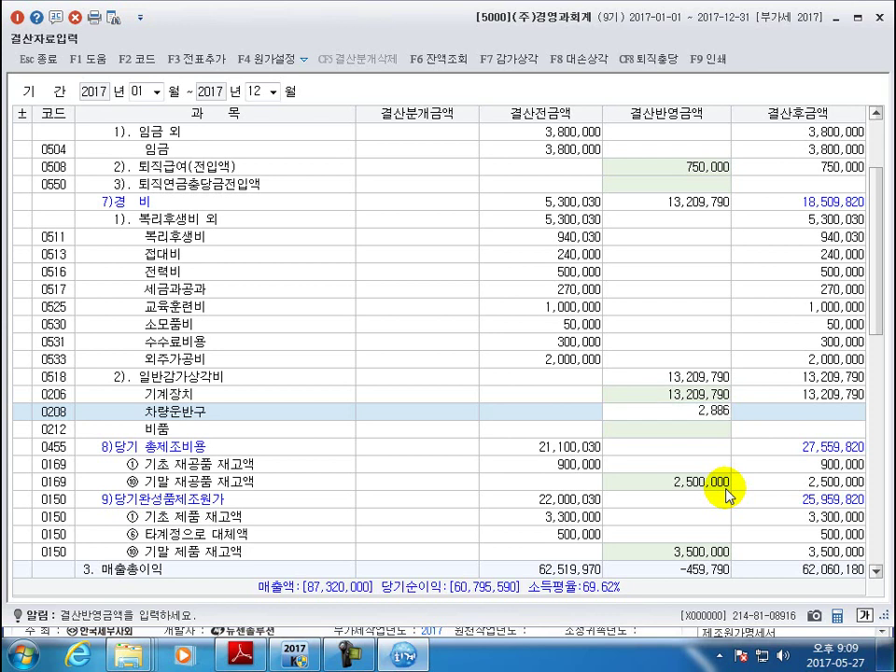
text(,400)
key(Return)
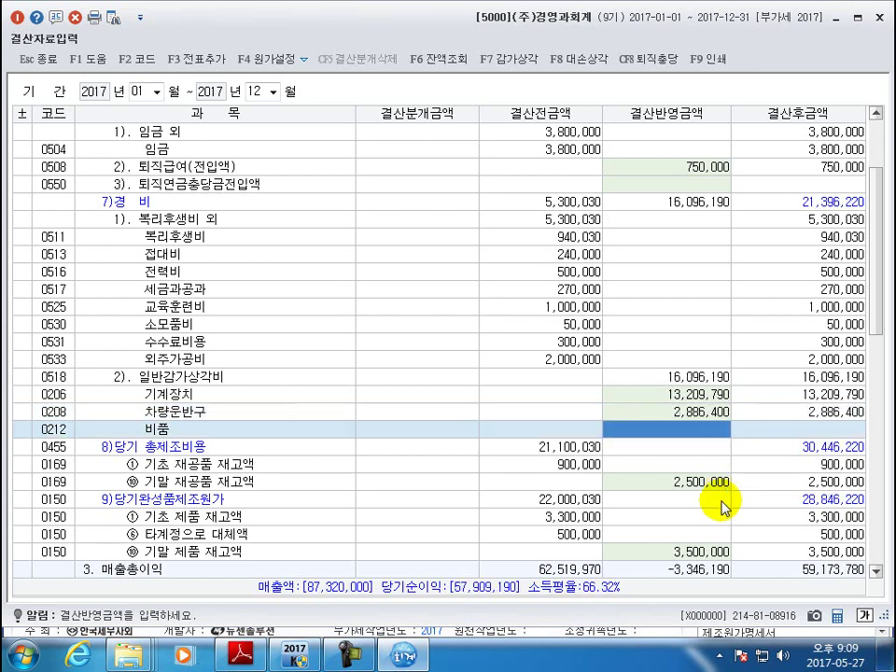
- Under 0818 감가상각비, enter 결산반영금액 of 2,228,391 for 차량운반구 and 225,500 for 비품
scroll(591, 377, down, 3)
scroll(591, 376, down, 5)
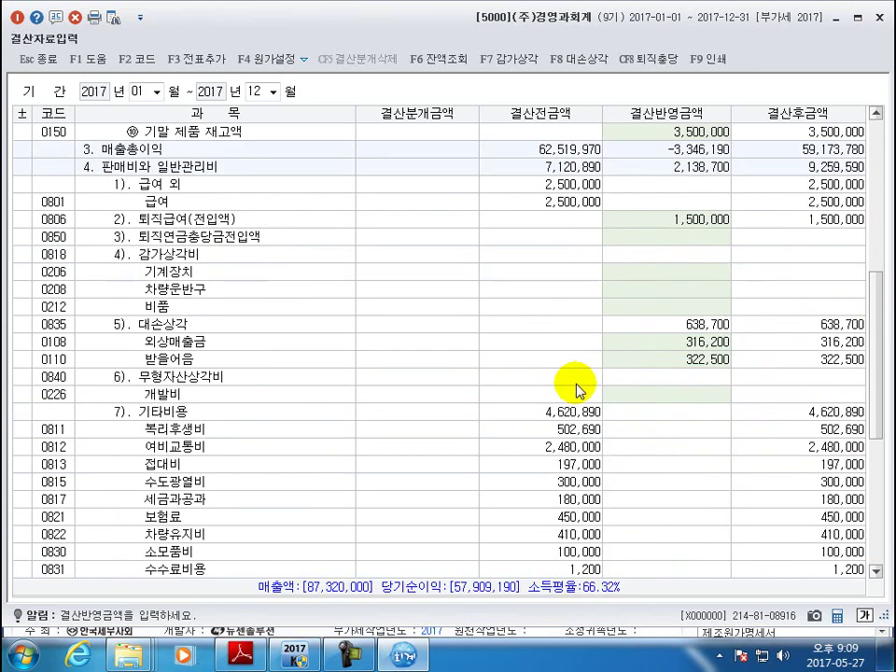
click(689, 294)
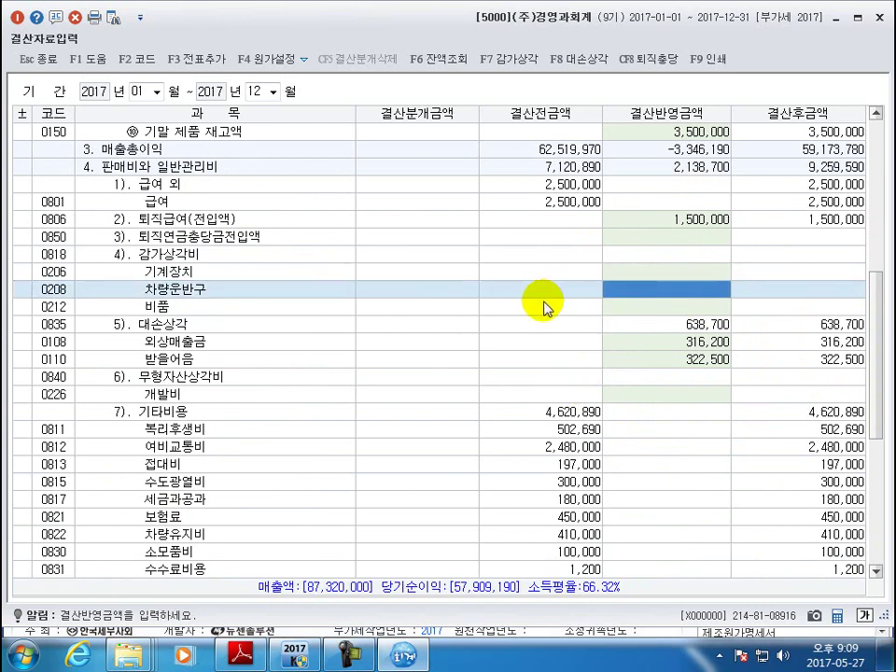
text(2,228,391)
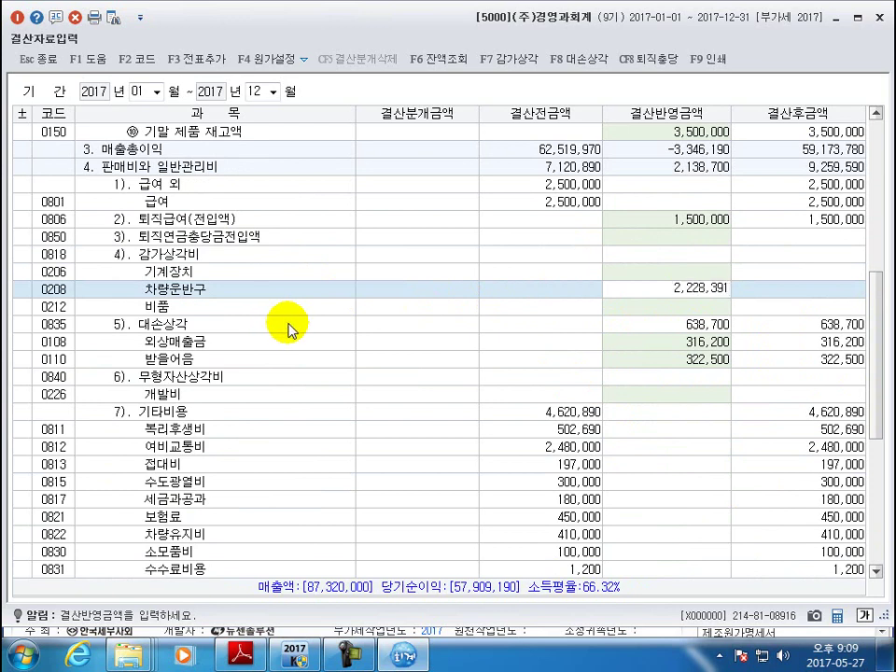
key(Return)
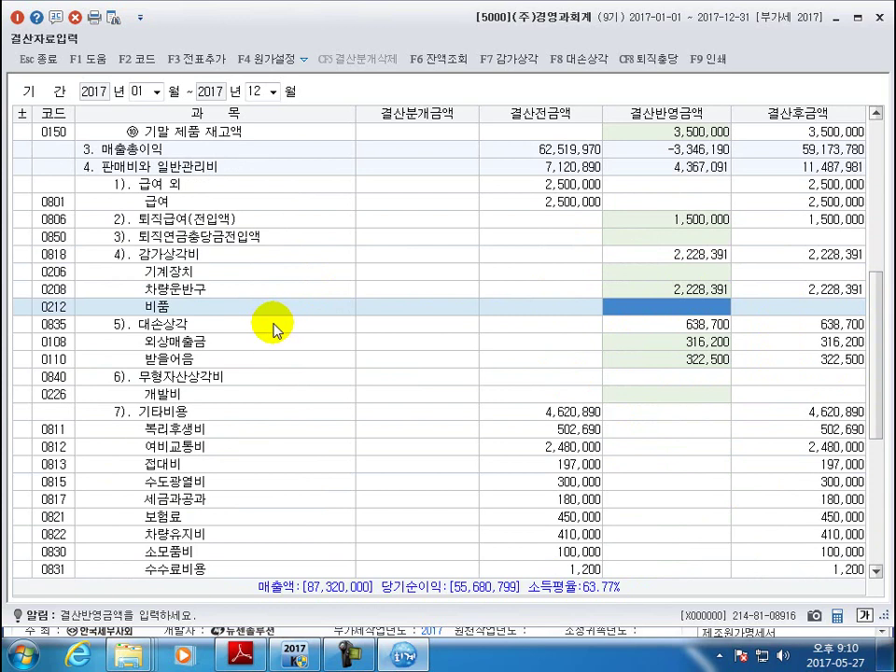
text(22)
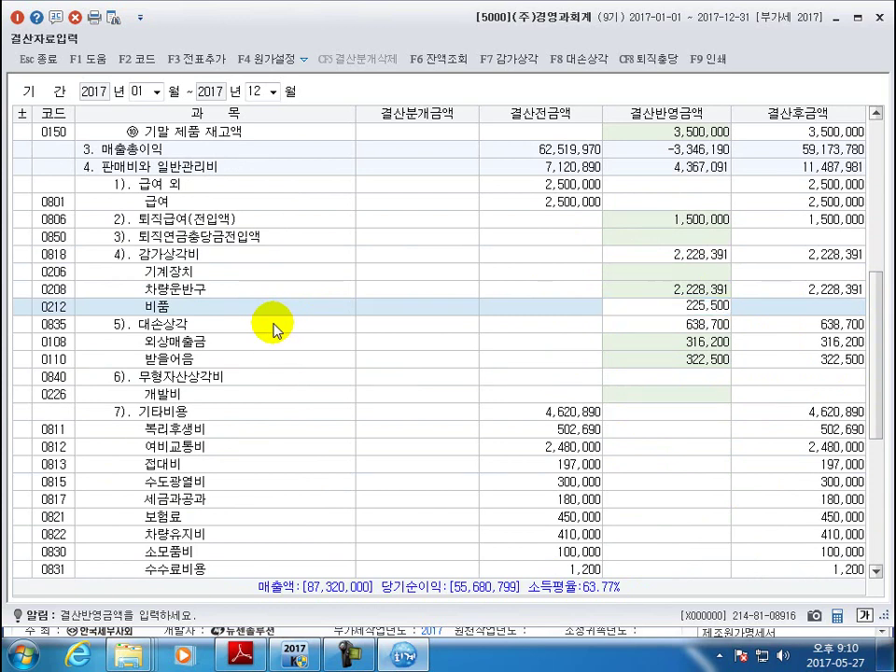
text(5,500)
key(Return)
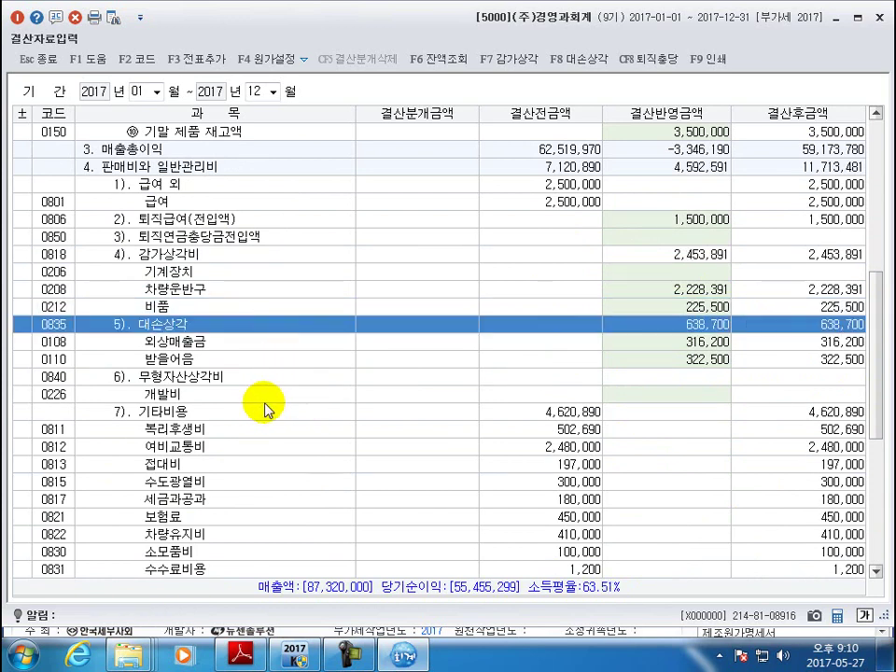
- Under 0840 무형자산상각비, enter 결산반영금액 of 1,200,000 for 개발비
click(635, 397)
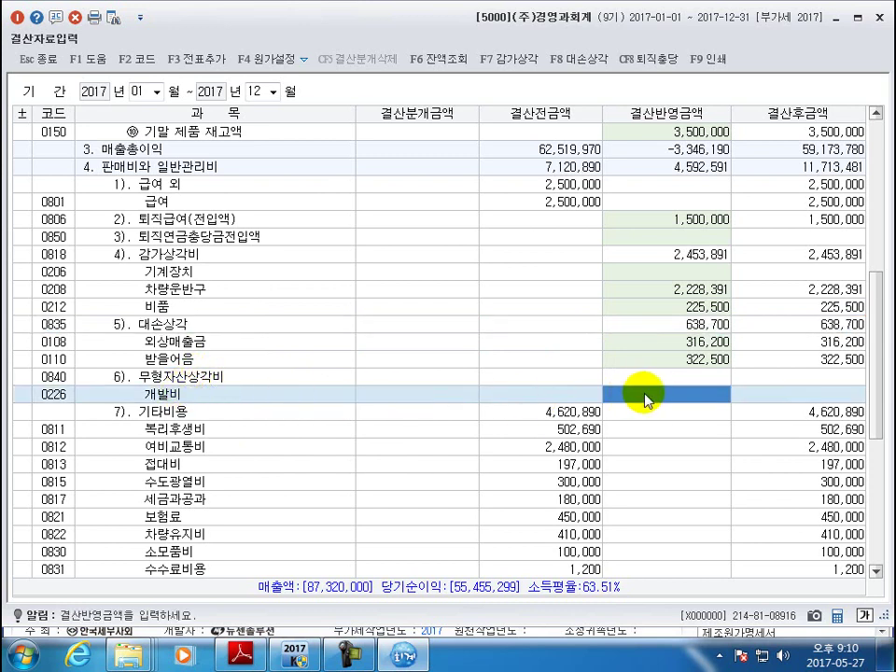
text(1,20)
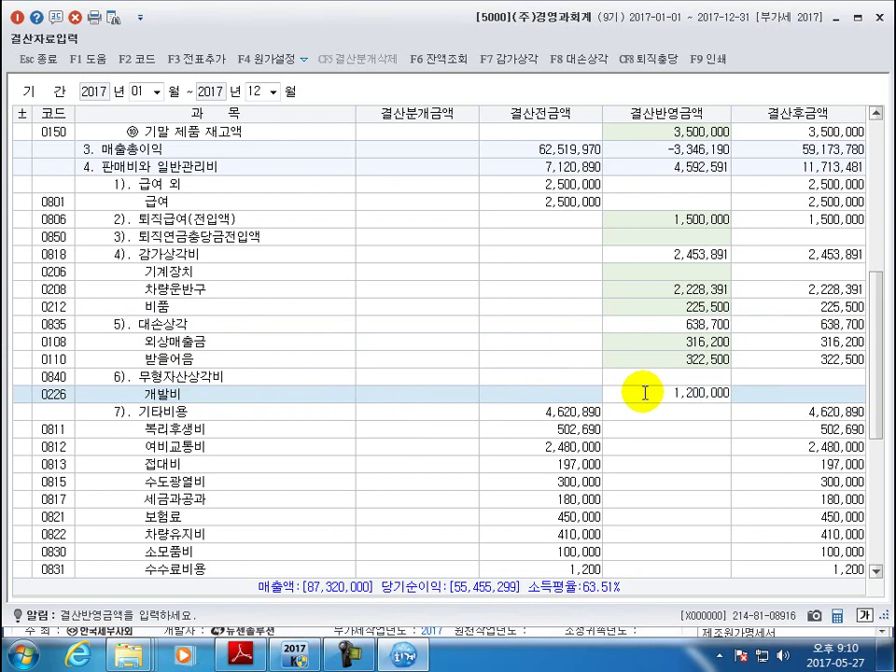
text(0,000)
key(Return)
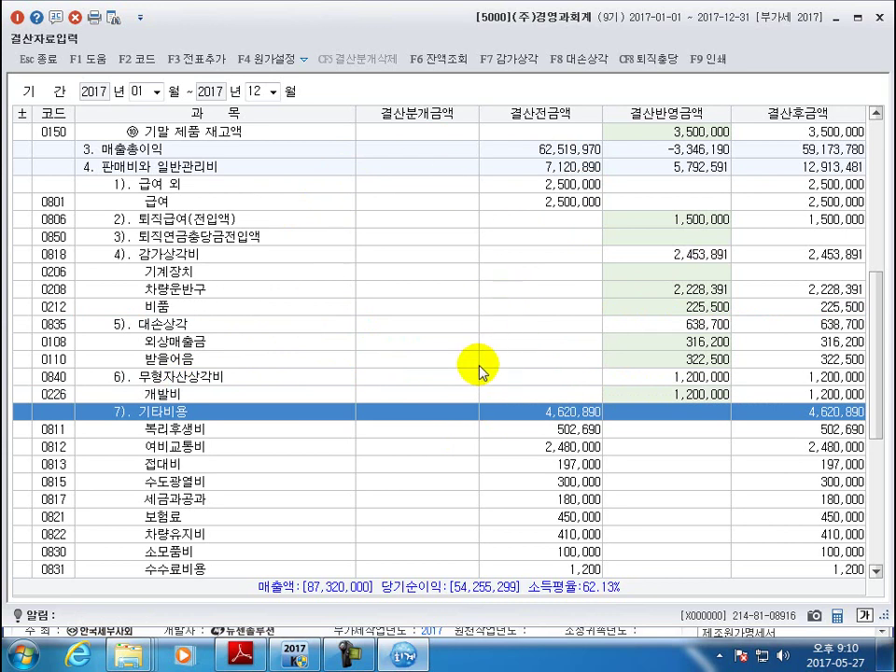
- Under 법인세등, enter 결산반영금액 of 15,400 for 0136 선납세금
scroll(449, 409, down, 5)
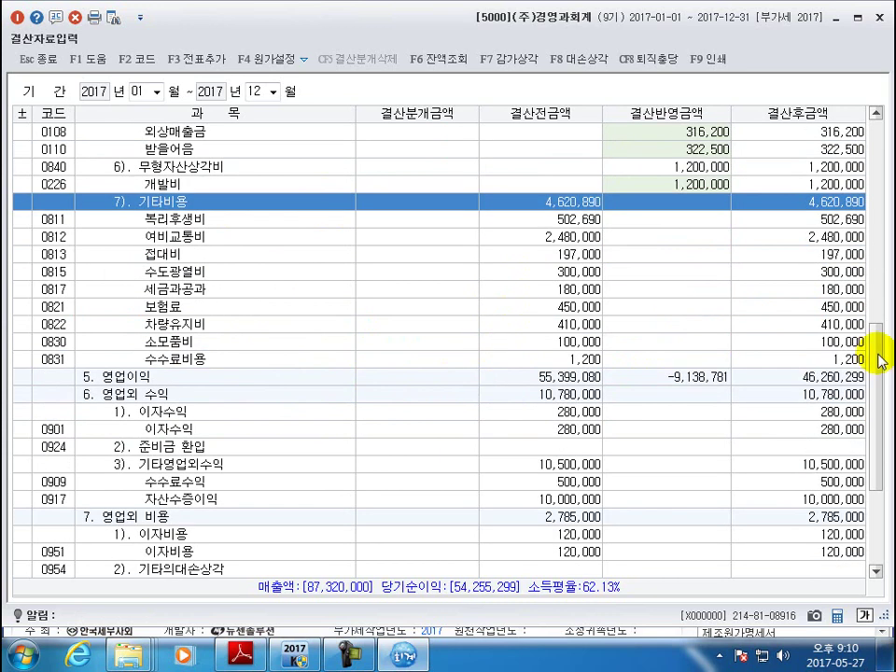
scroll(864, 467, down, 3)
scroll(864, 467, down, 3)
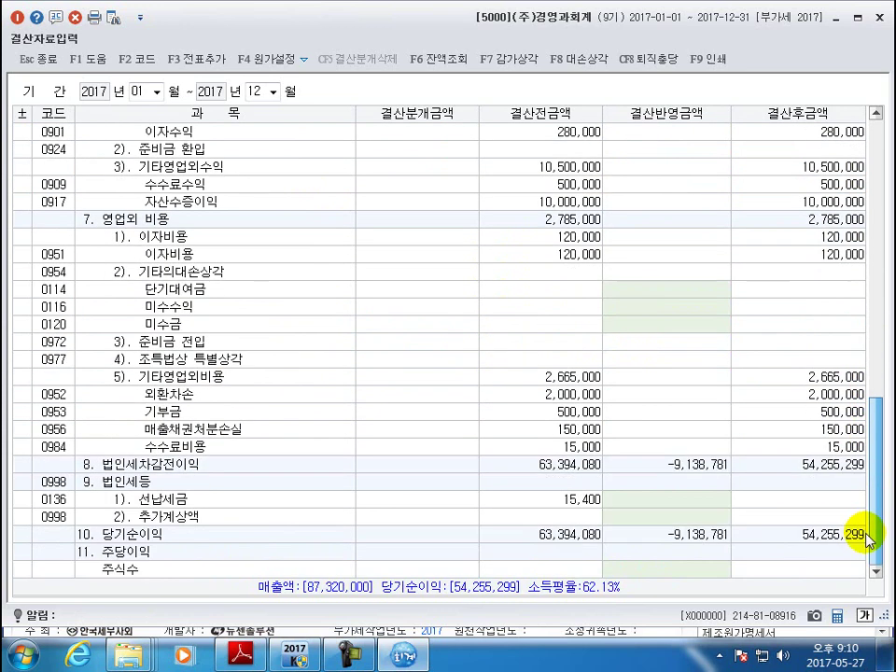
click(656, 502)
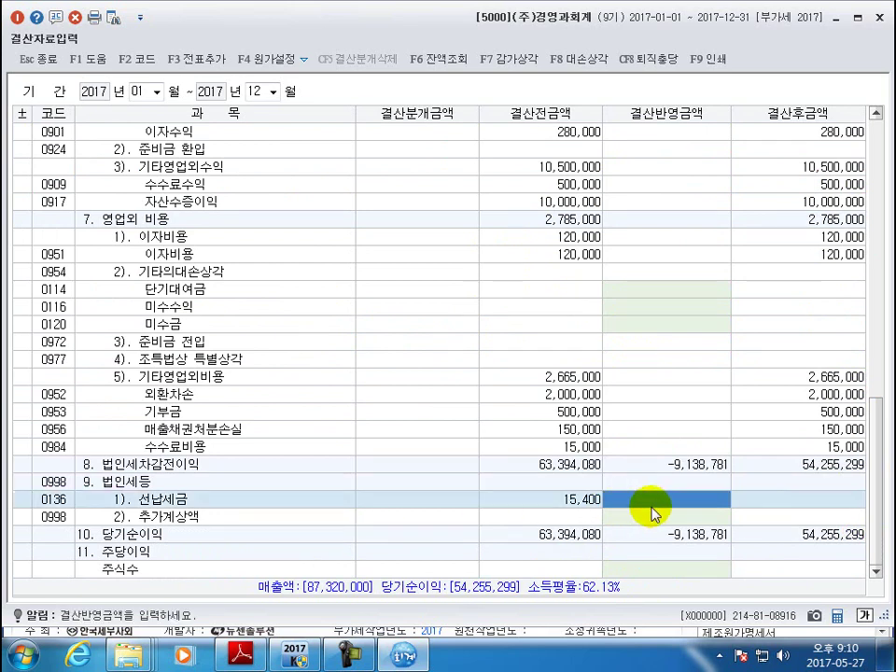
text(15400)
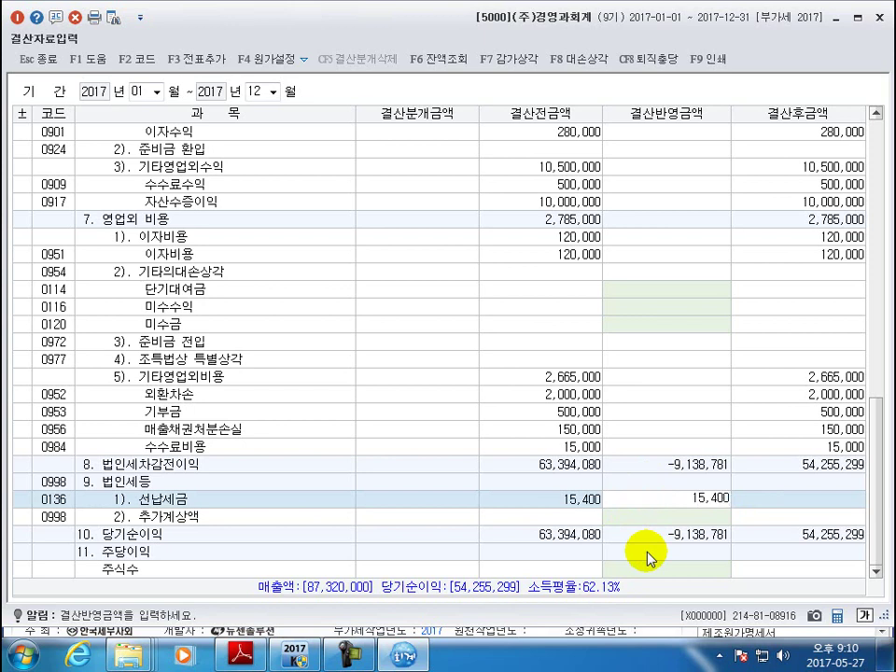
key(Return)
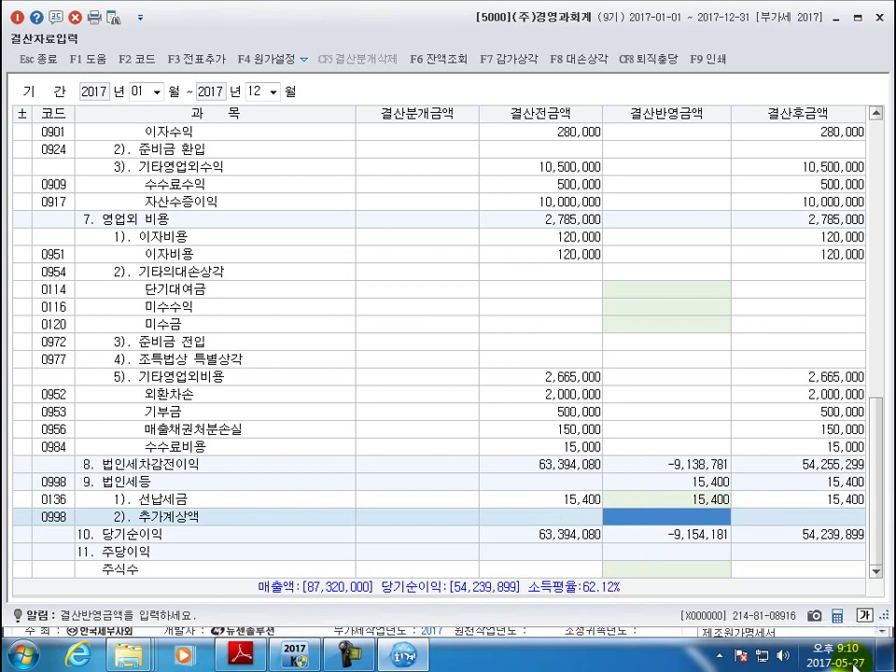
- Enter 결산반영금액 of 3,674,600 for 0998 추가계상액 and check the 법인세등 total
click(702, 502)
click(706, 516)
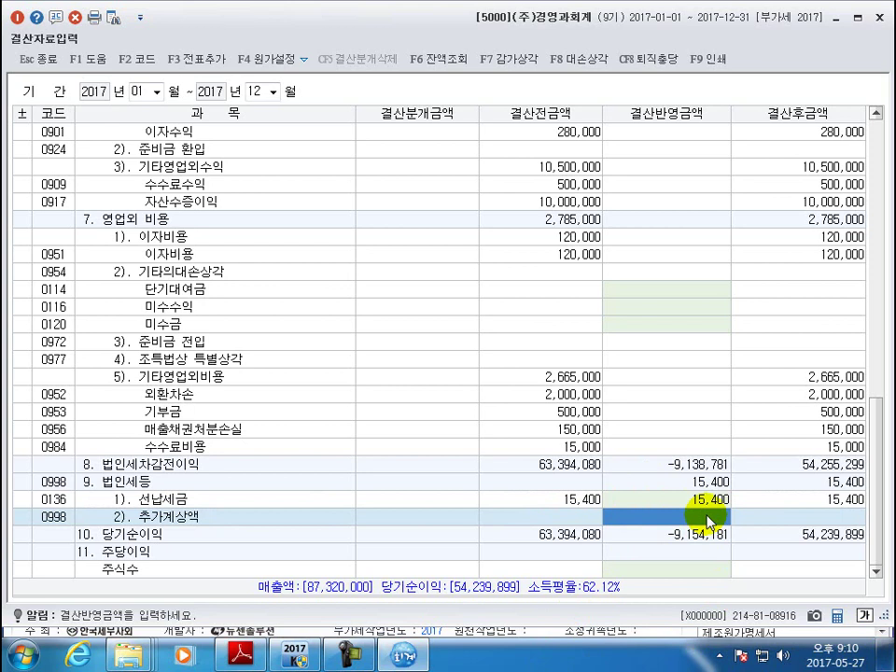
text(367,460)
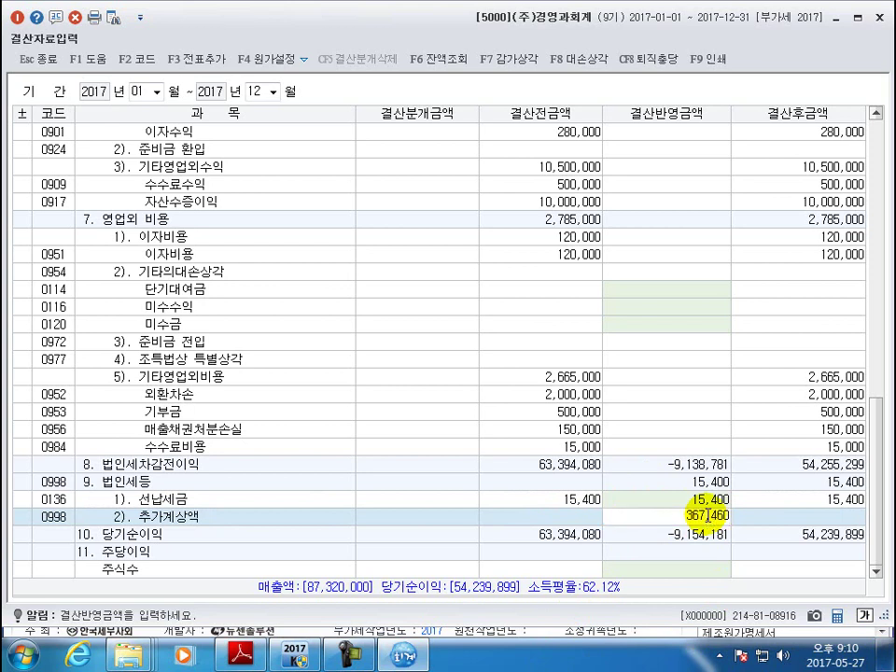
key(Return)
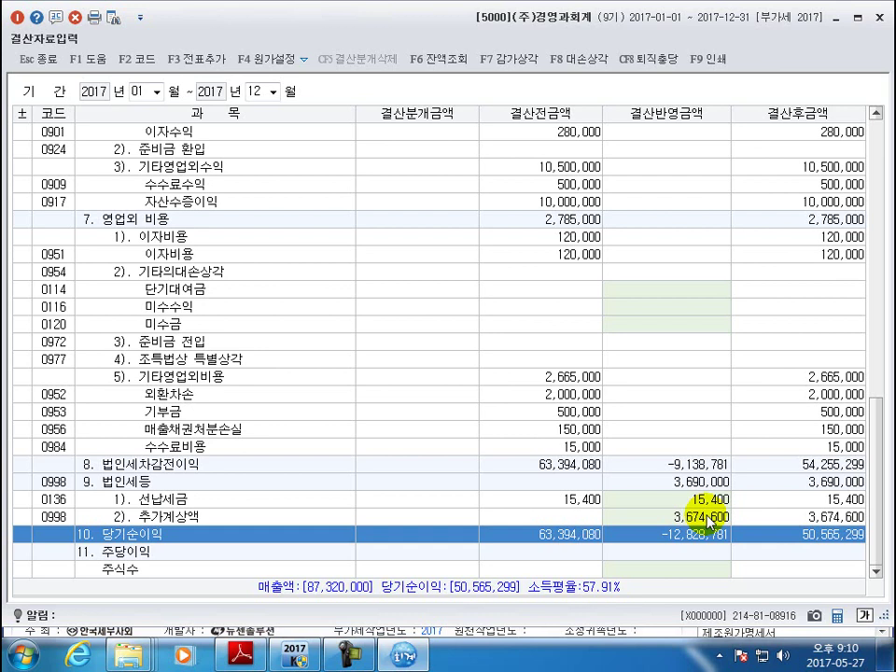
click(695, 482)
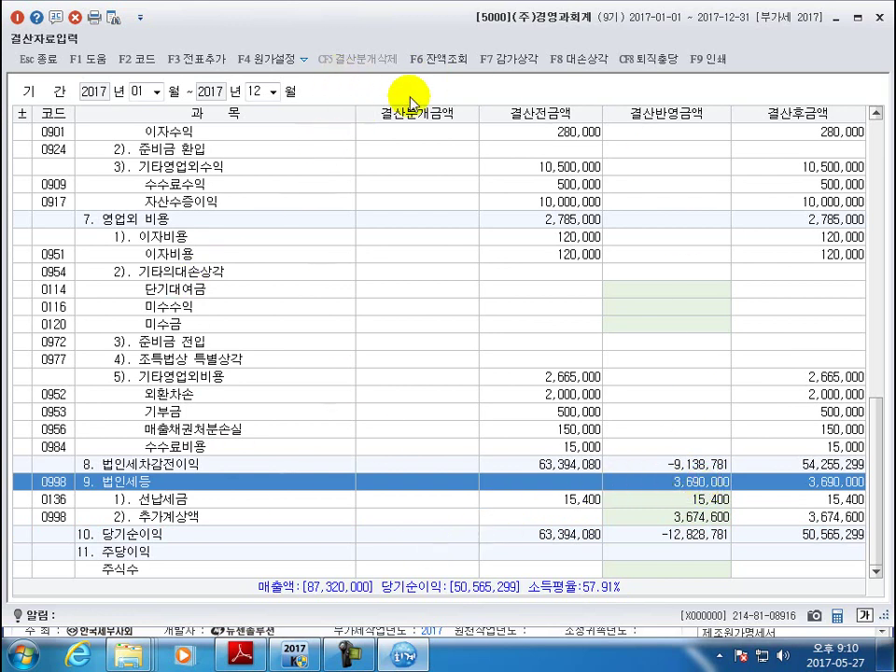
- Add the automatic closing entries to the general vouchers, confirm the addition, and close 결산자료입력
click(207, 60)
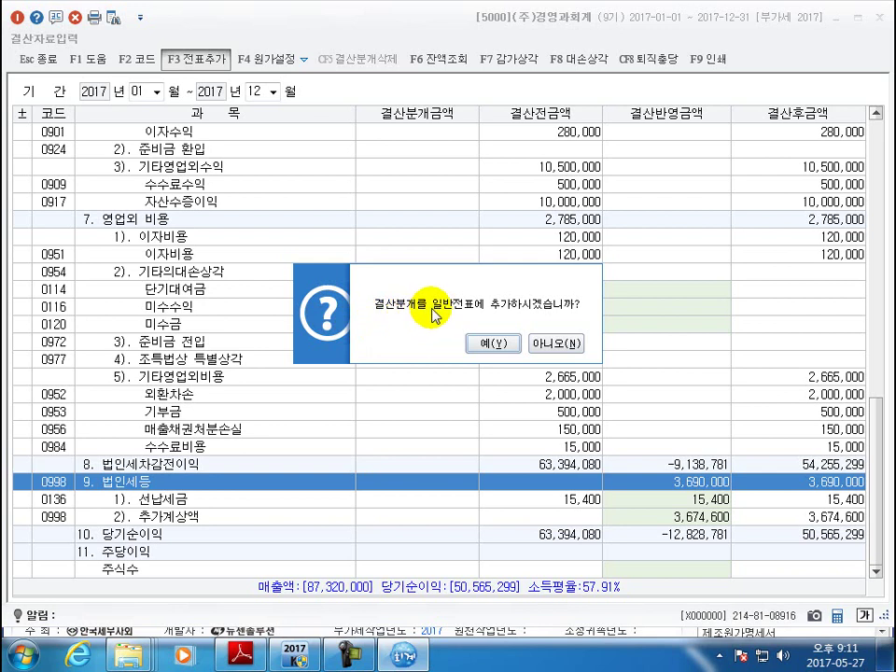
click(492, 345)
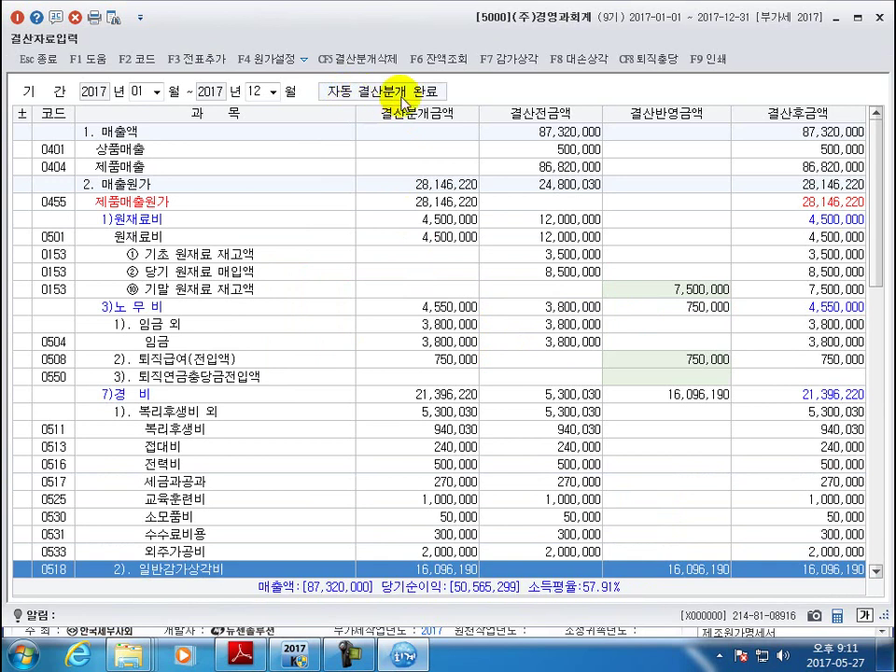
click(878, 17)
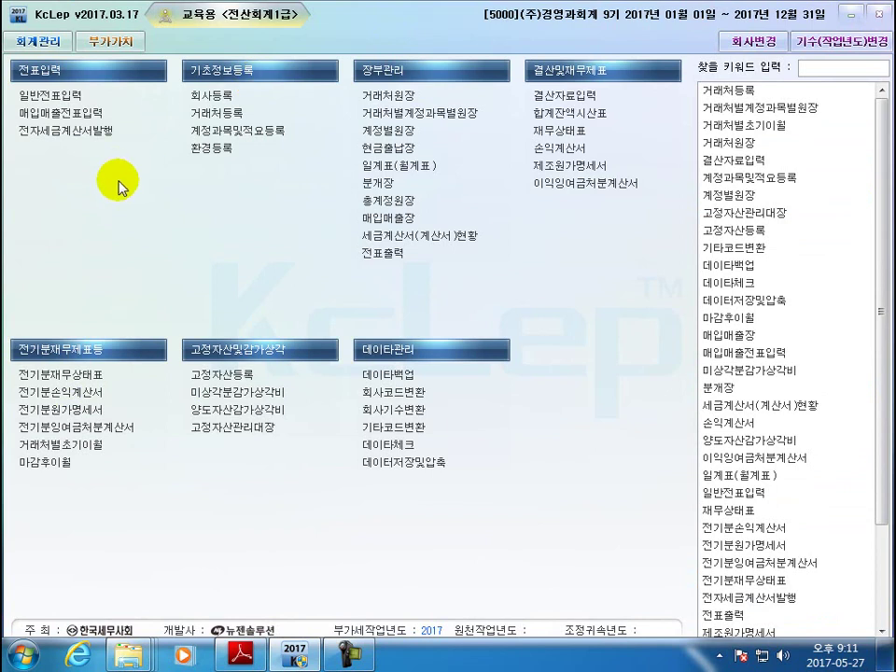
- Open 일반전표입력 for December 31, check the generated closing vouchers, and close the window
click(54, 100)
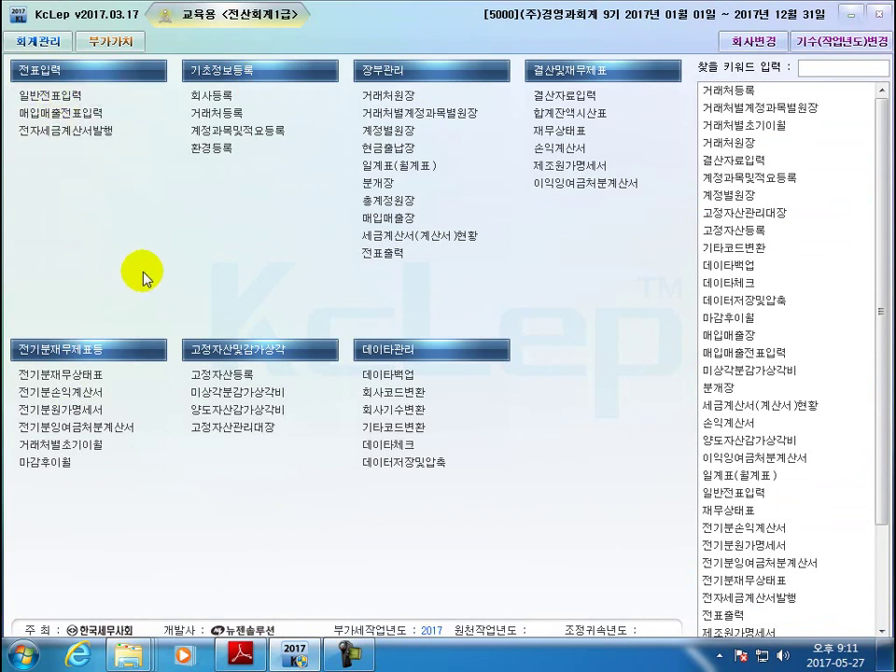
text(3)
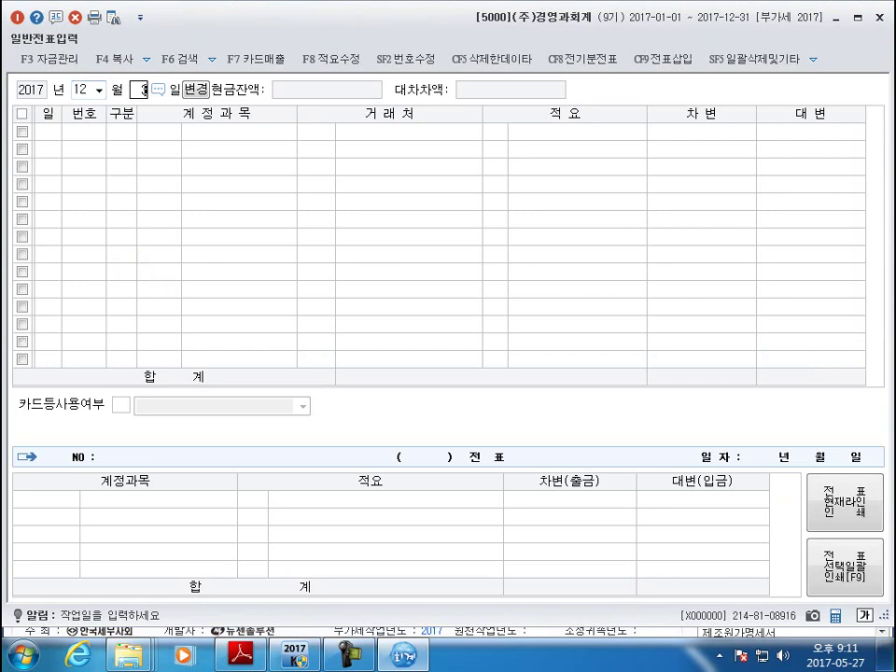
text(1)
key(Return)
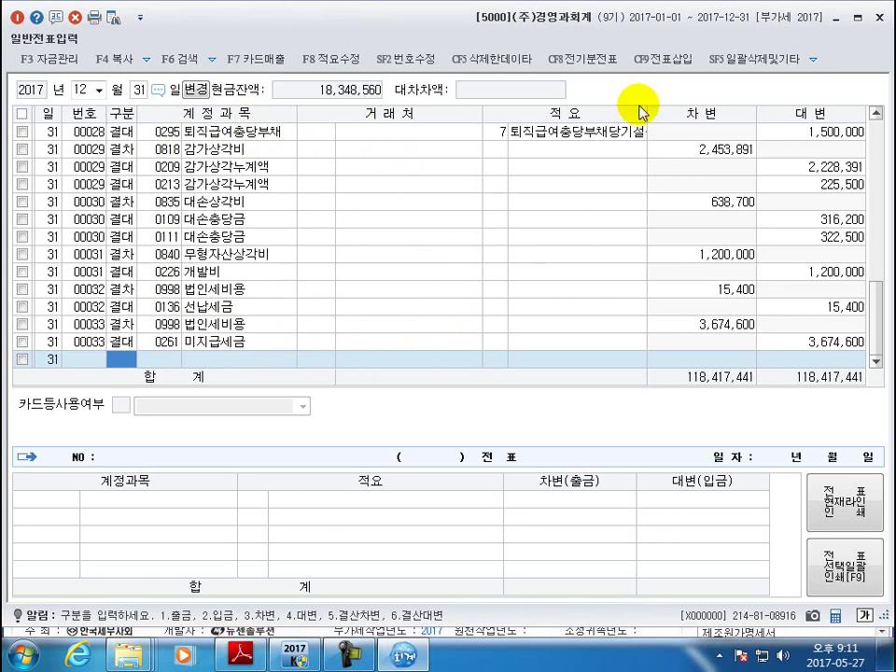
click(878, 18)
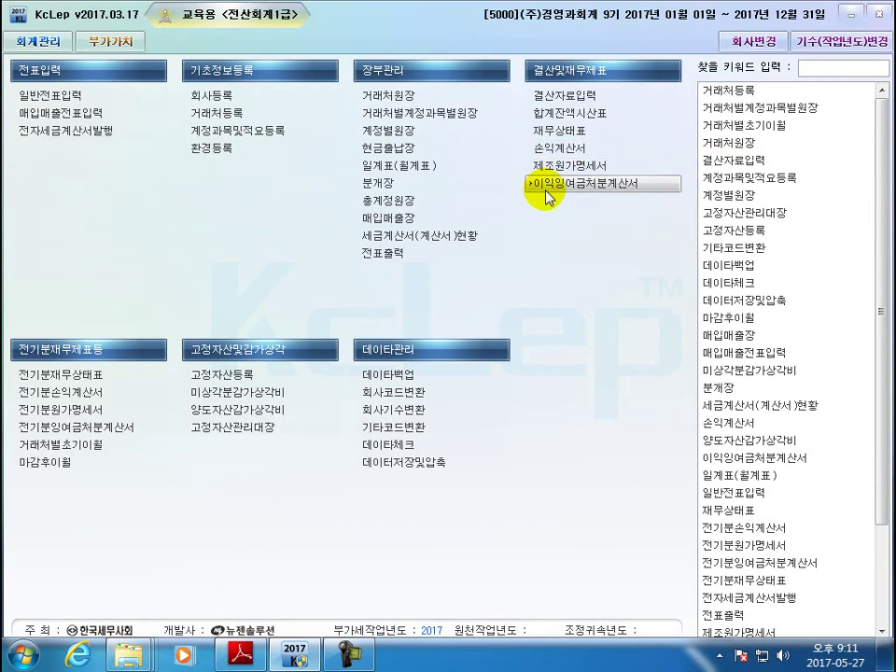